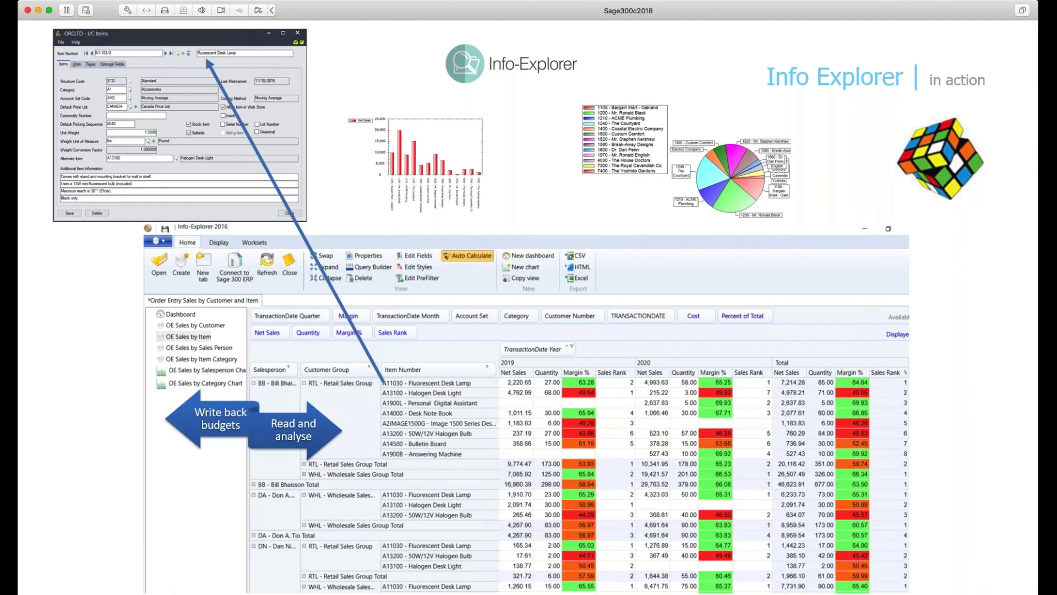
Advance the slideshow to the 'See it all in action..' slide and bring up the window switcher
key("Right")
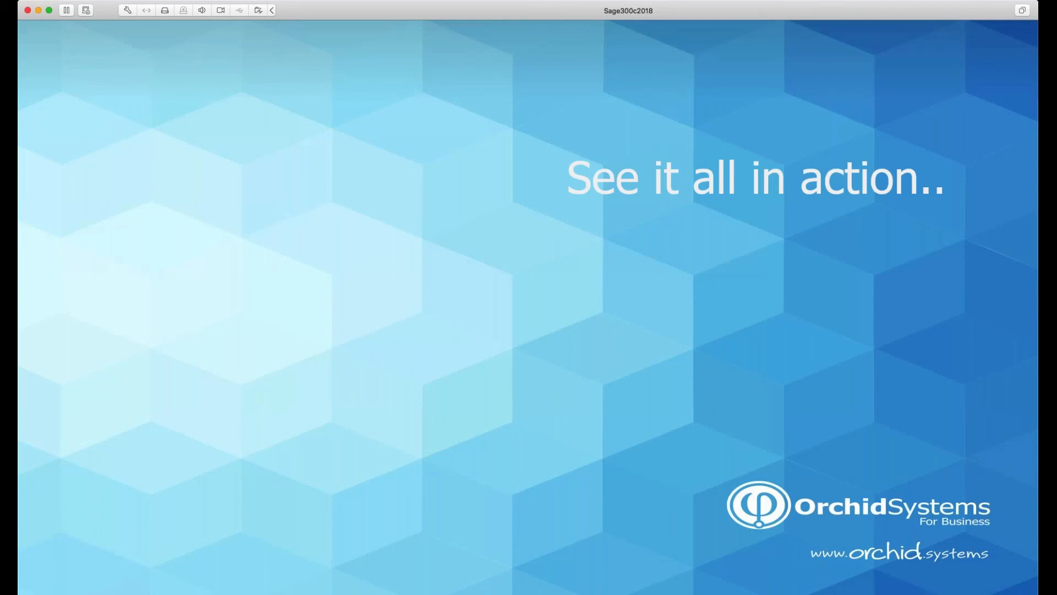
key("alt+Tab")
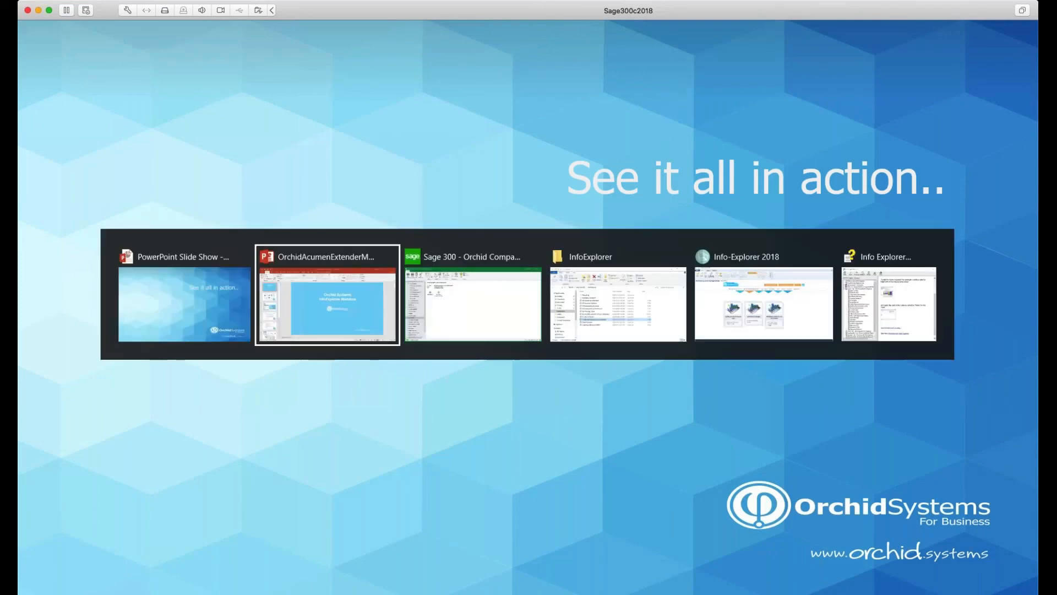
Switch to Sage 300 and launch Info-Explorer 2018 from the taskbar
key("alt+Tab")
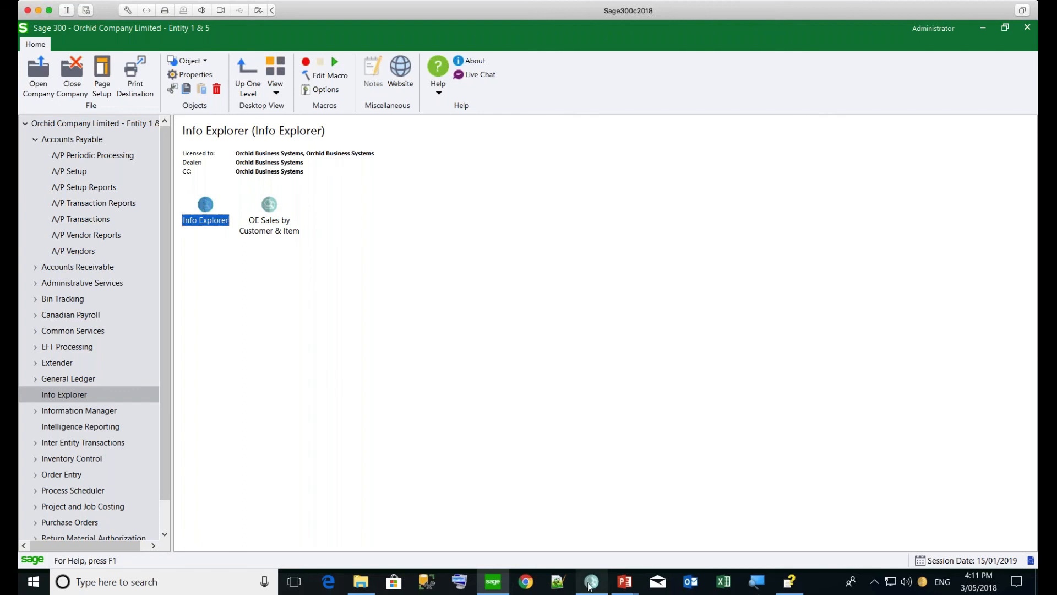
mouse_move(590, 585)
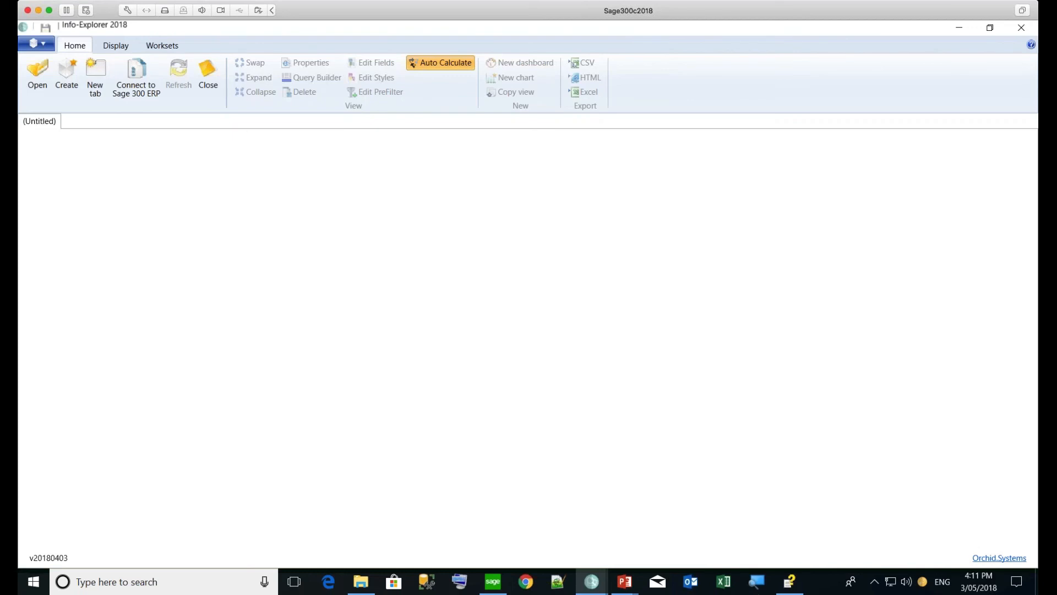
Start a new cube built from a database
left_click(67, 82)
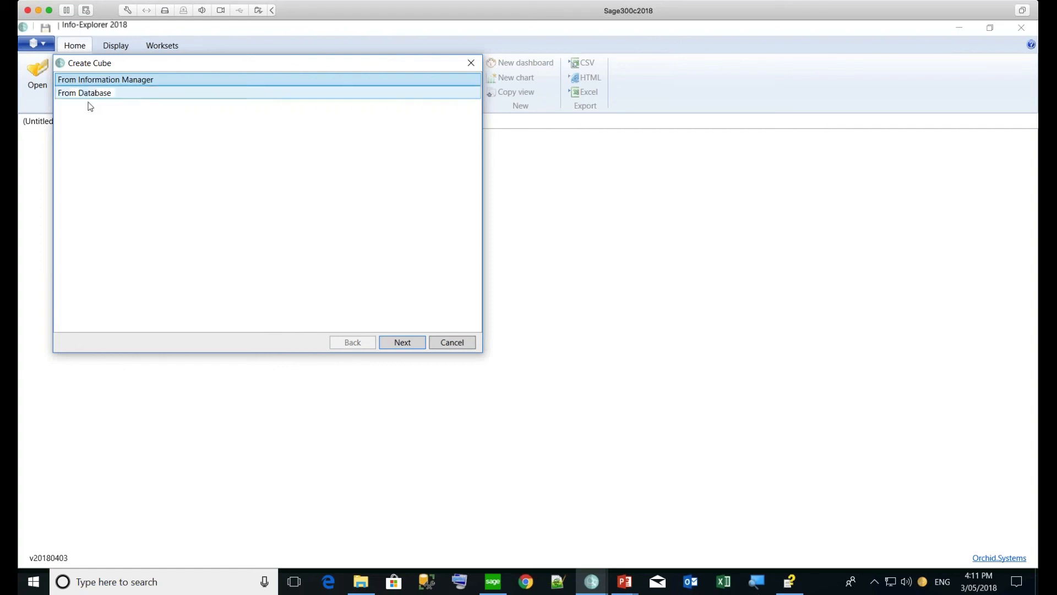
left_click(90, 95)
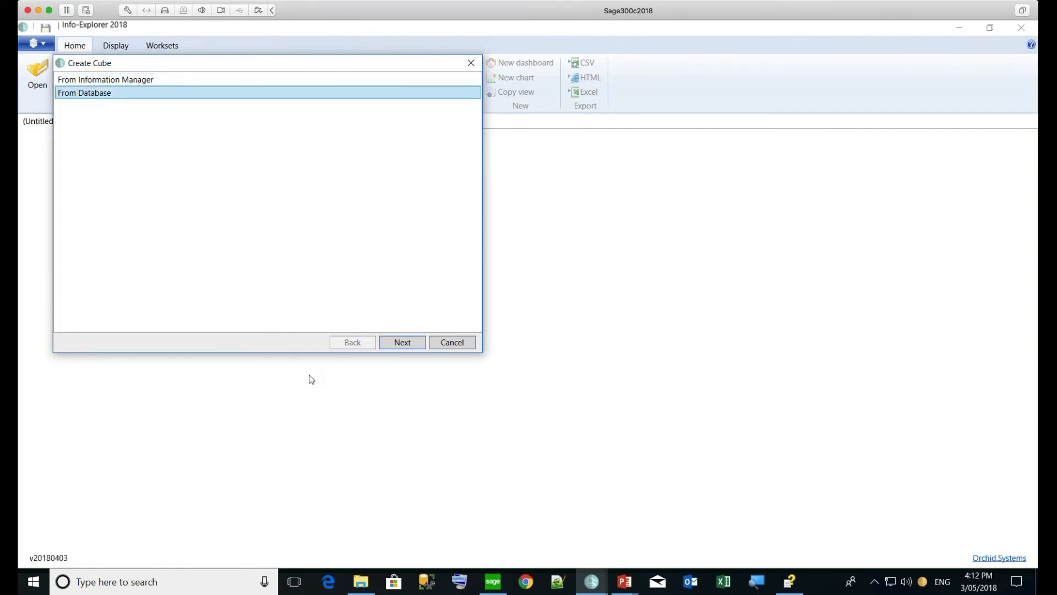
left_click(405, 341)
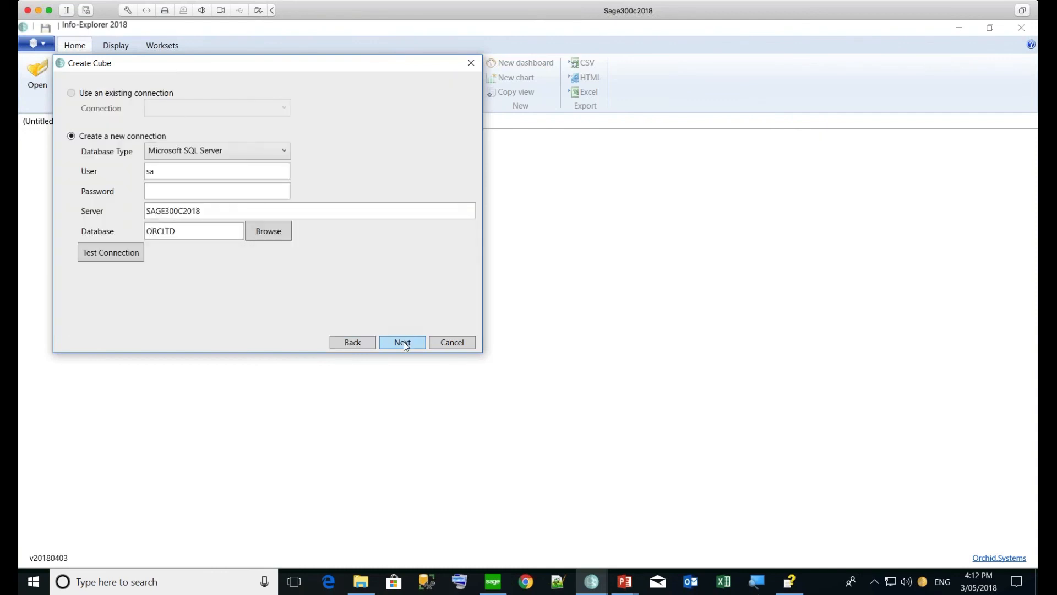
Enter the ORCLTD database password, confirm the connection test succeeds, and continue to Query Builder
left_click(166, 191)
type("********")
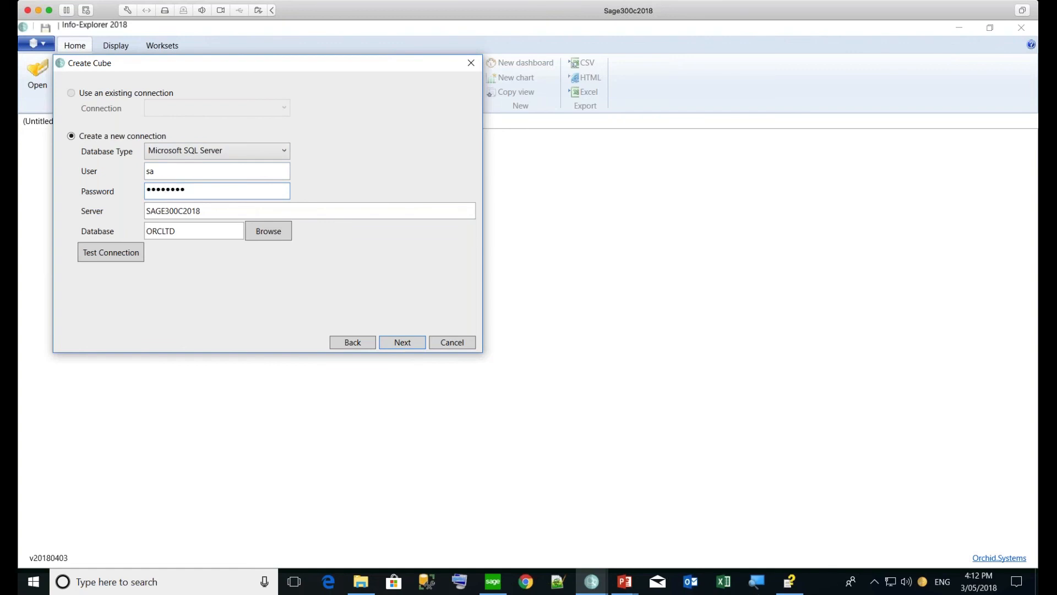
left_click(102, 255)
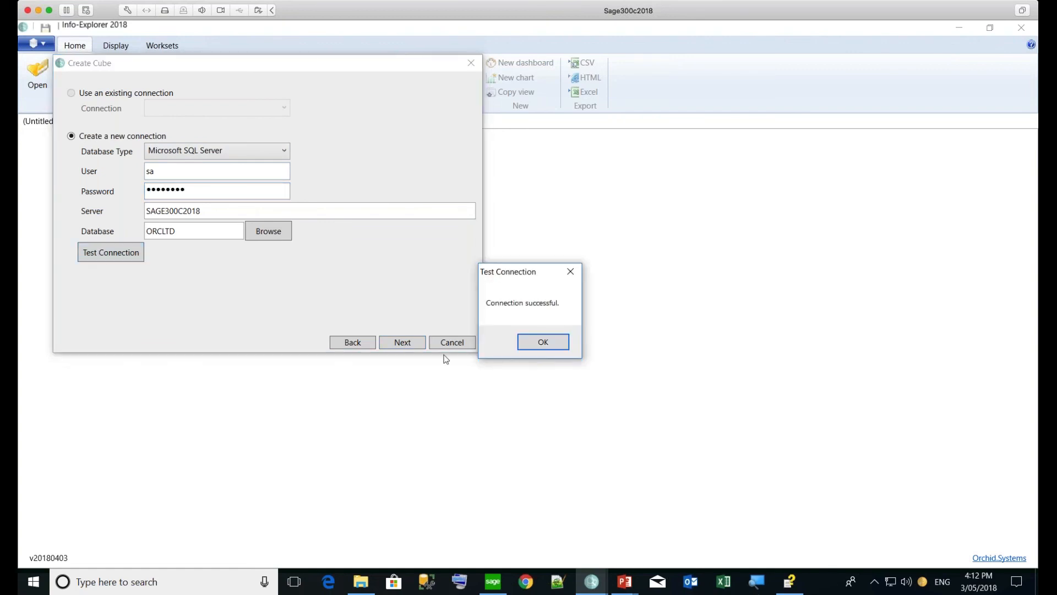
left_click(525, 345)
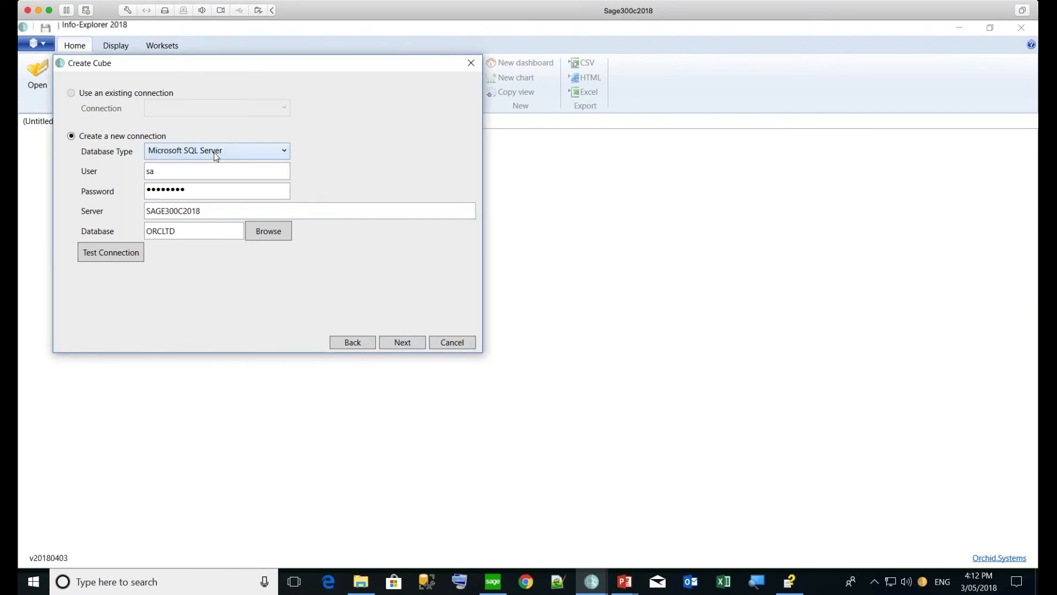
left_click(402, 344)
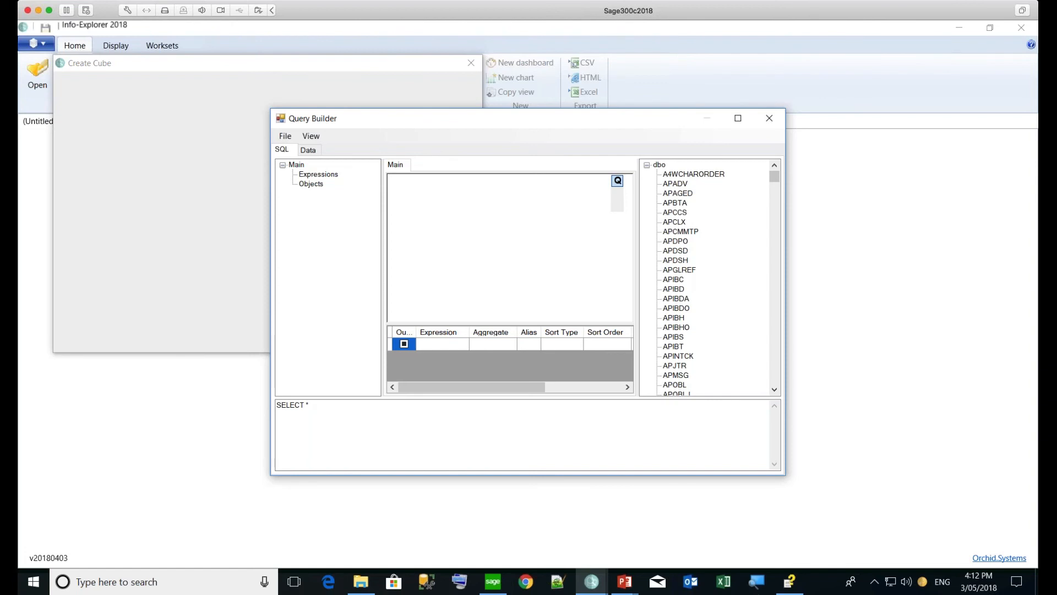
Enlarge the Query Builder window and add the AROBL table to the query
left_click_drag(784, 476, 869, 543)
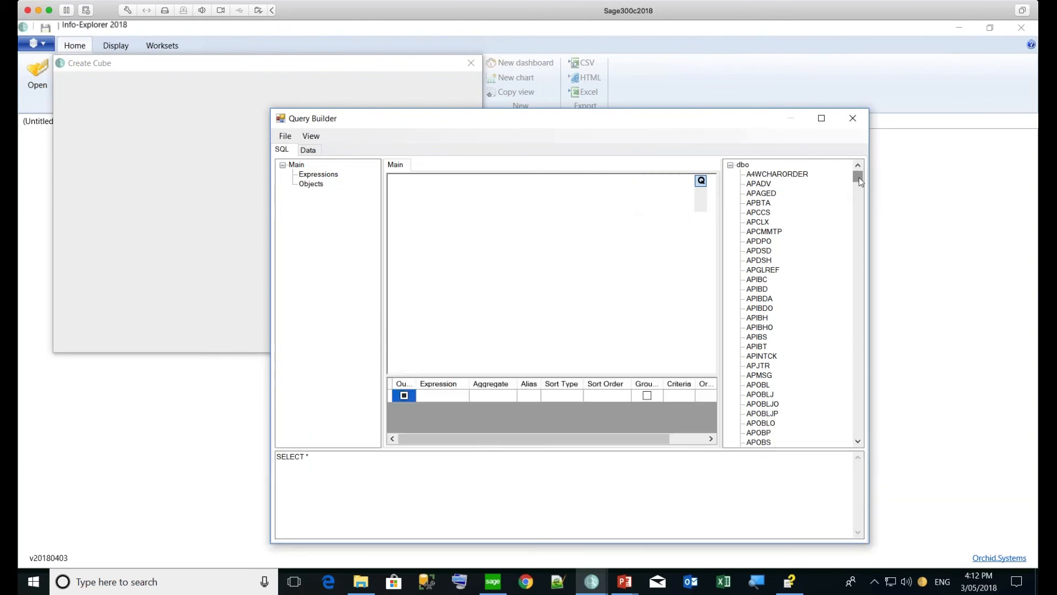
left_click_drag(859, 177, 855, 202)
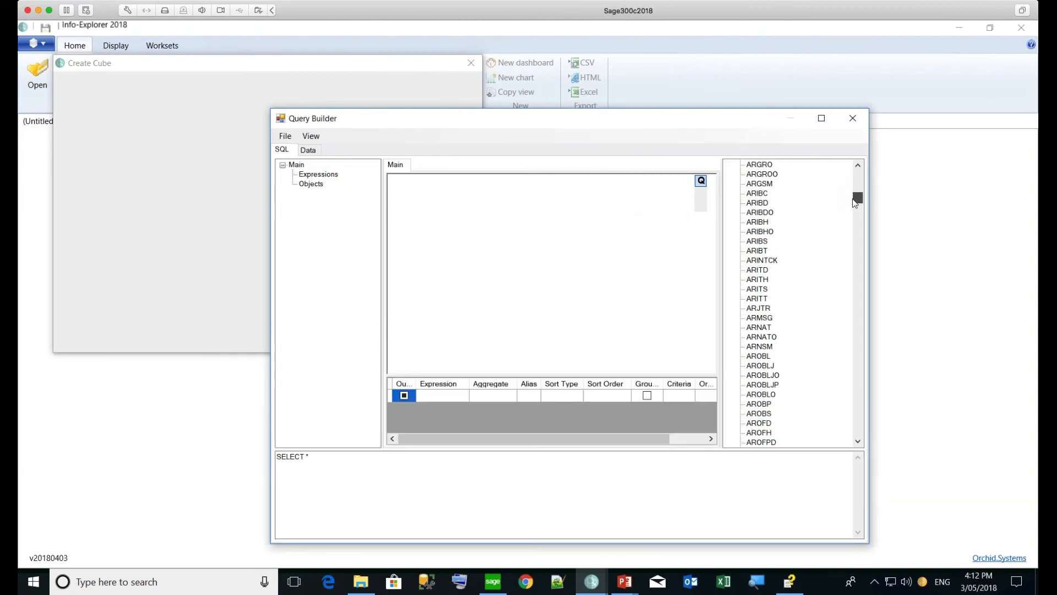
left_click(756, 357)
left_click_drag(755, 358, 478, 214)
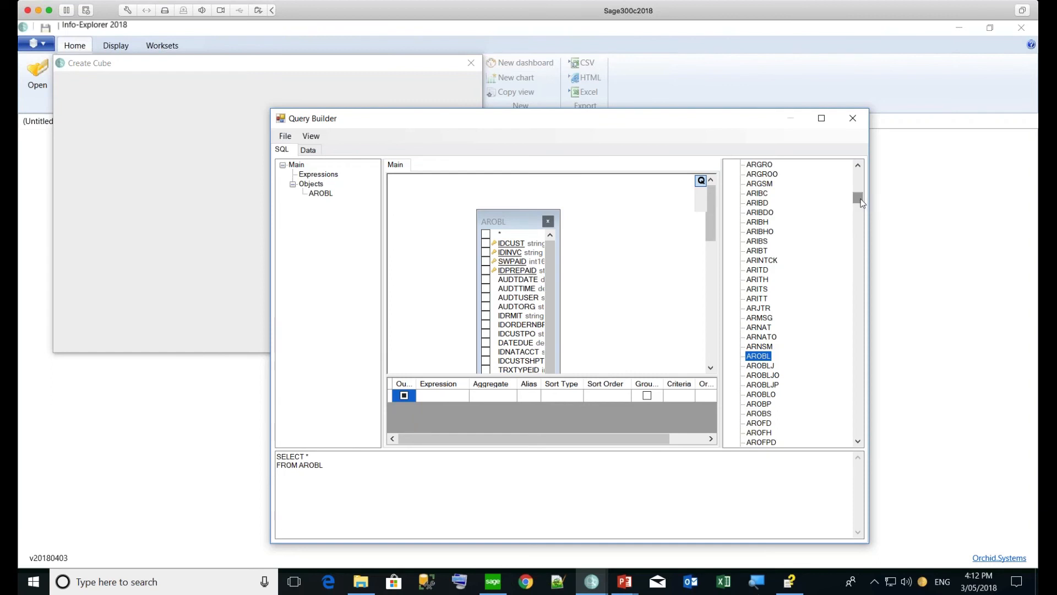
Add ARCUS, join it to AROBL on IDCUST, and output ARCUS.IDCUST
left_click_drag(861, 200, 860, 199)
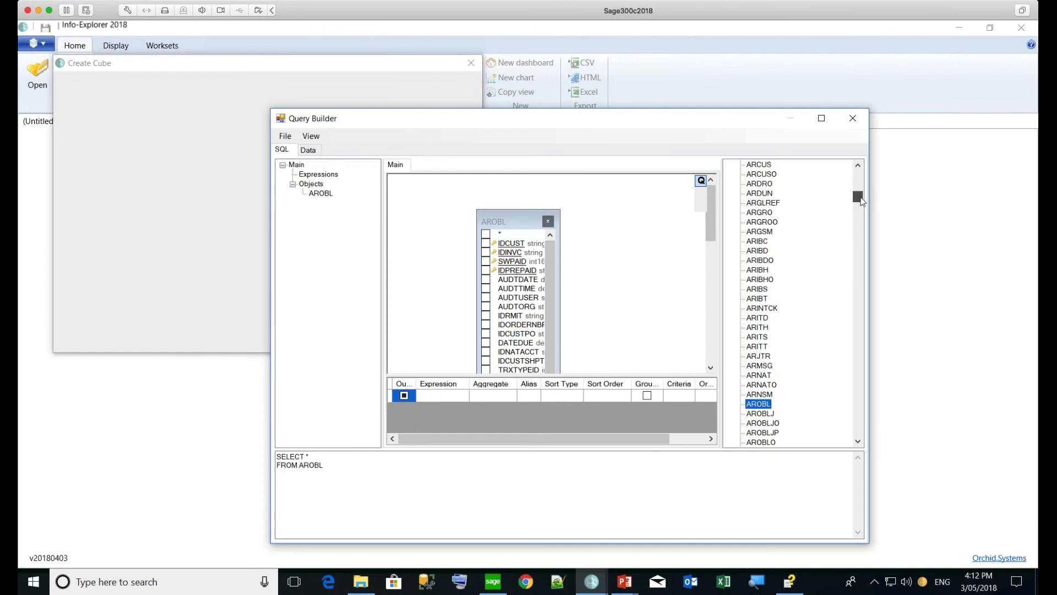
left_click_drag(766, 165, 647, 218)
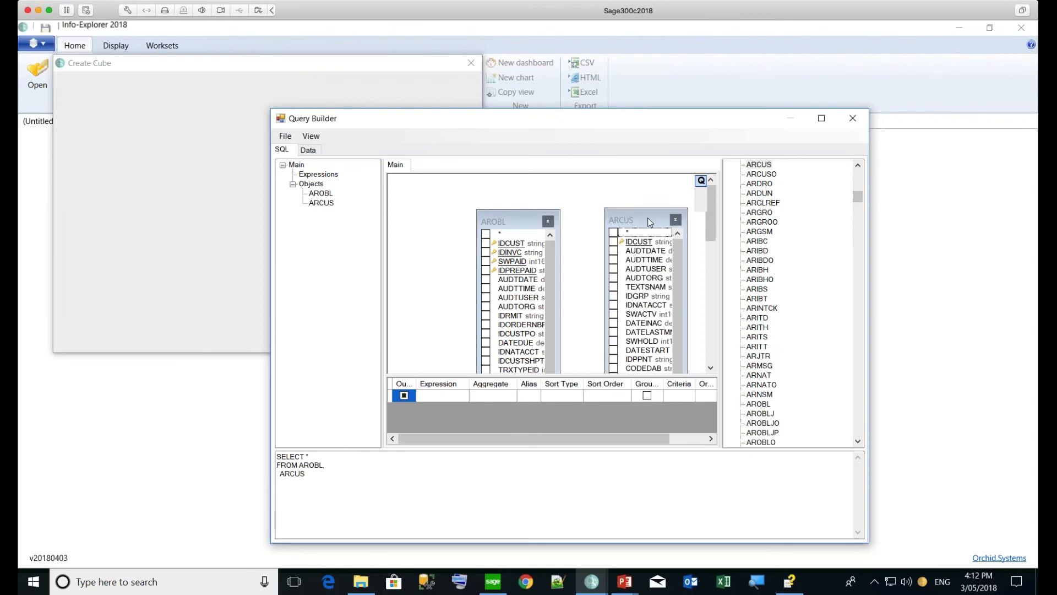
left_click_drag(517, 243, 632, 245)
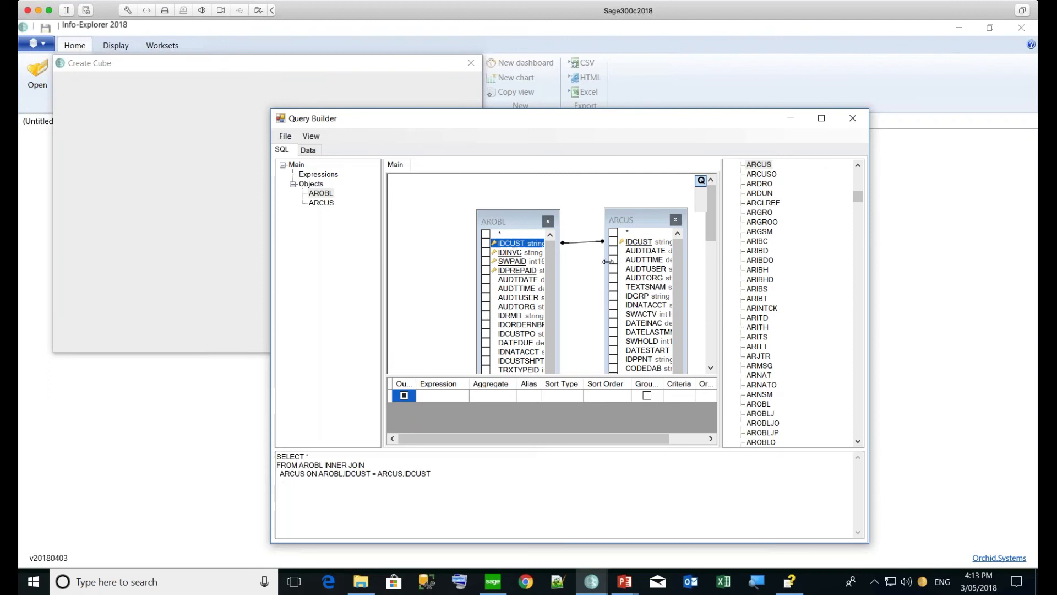
left_click(614, 242)
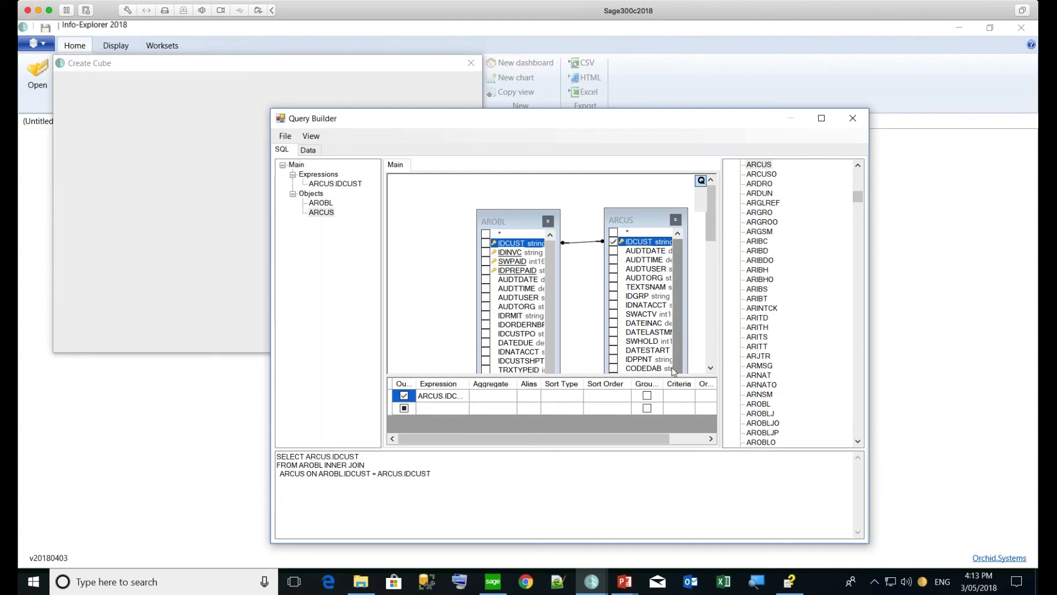
Add the ARCUS fields NAMECUST, IDGRP and IDACCTSET to the query output
left_click_drag(676, 257, 675, 269)
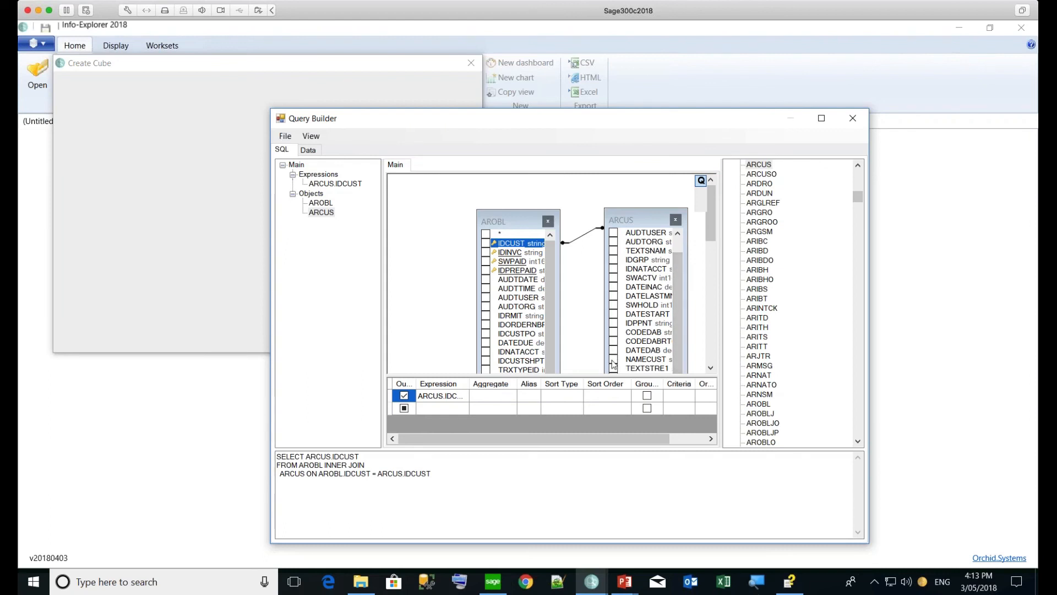
left_click(613, 359)
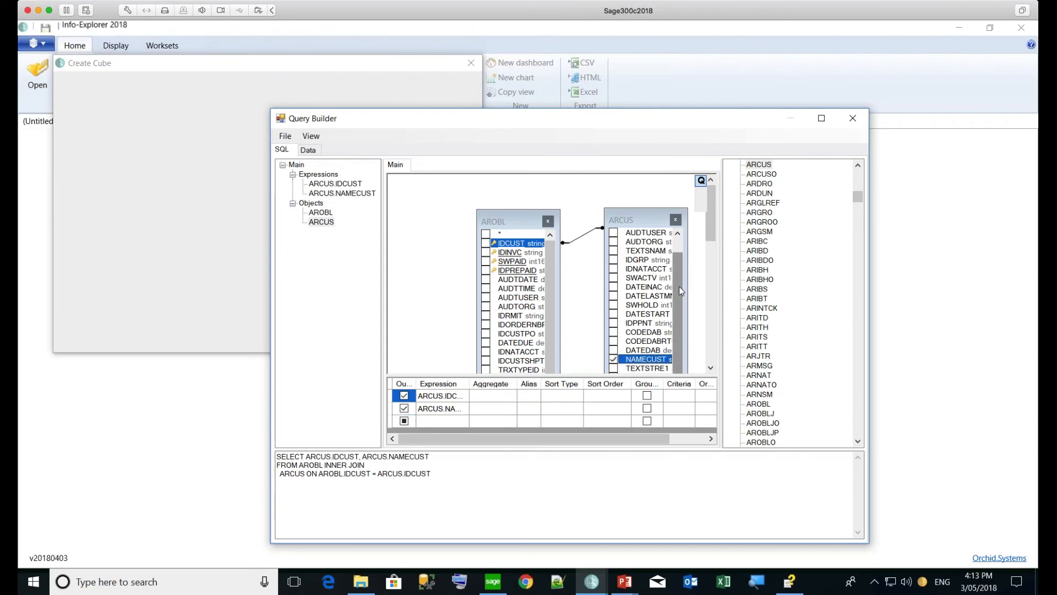
left_click(613, 260)
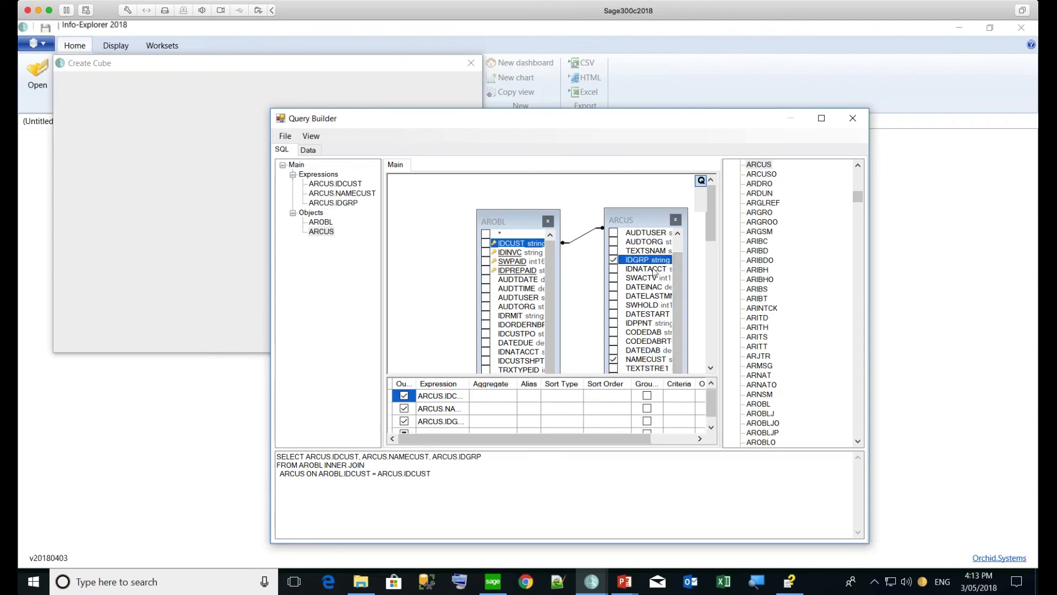
left_click_drag(675, 276, 668, 345)
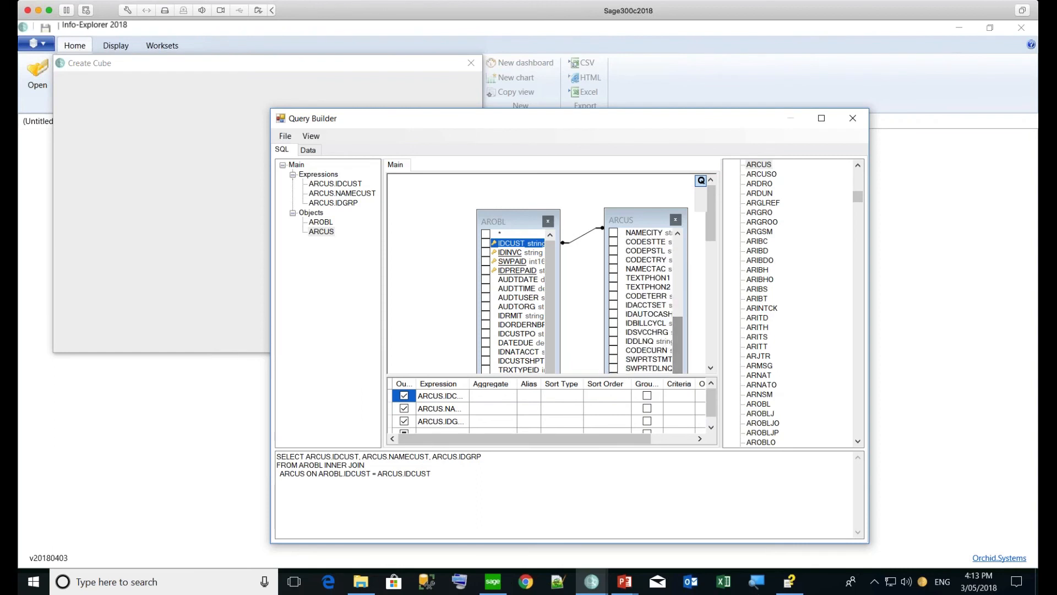
left_click(614, 305)
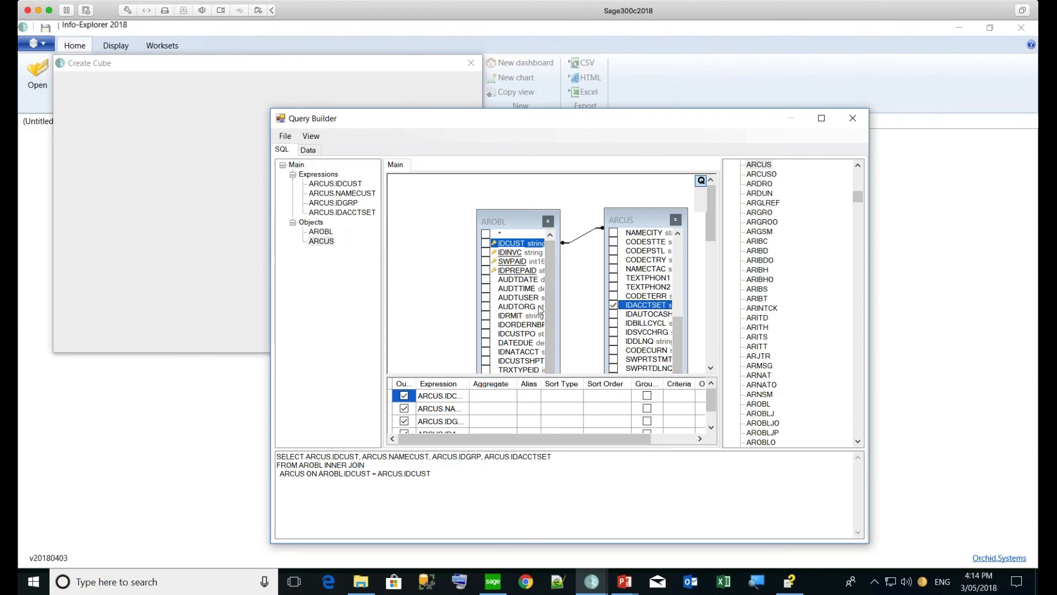
left_click(486, 243)
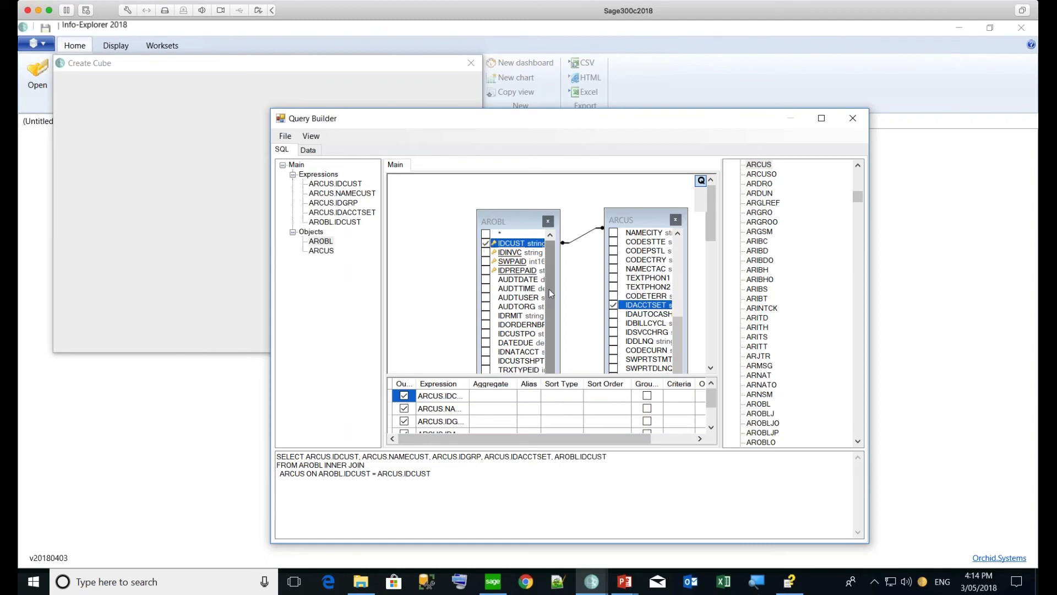
left_click(485, 243)
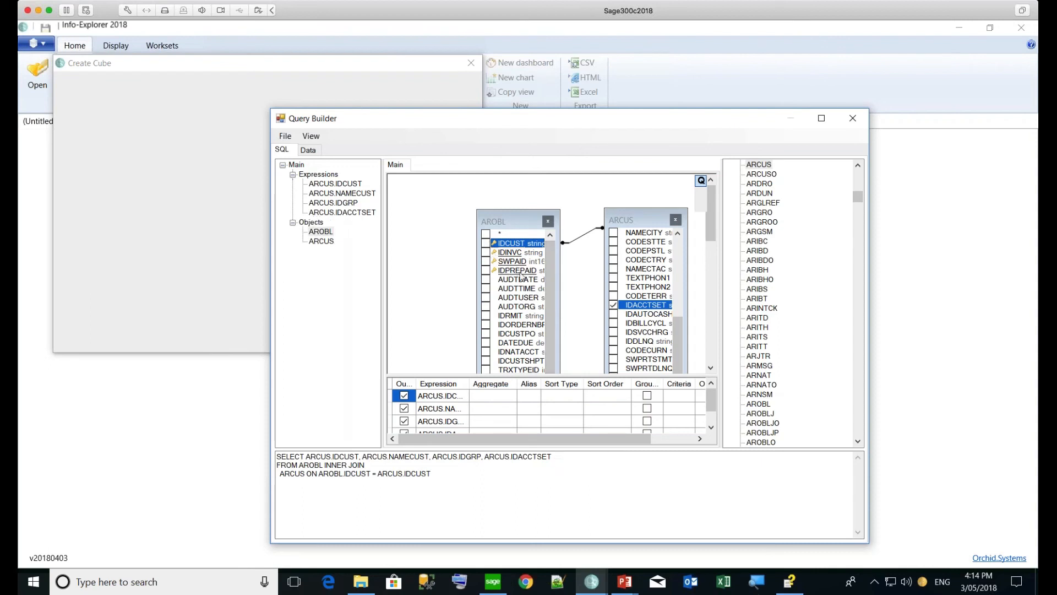
Add the AROBL invoice fields AMTINVCHC, AMTDUEHC and DATEINVC to the output
left_click_drag(554, 293, 550, 306)
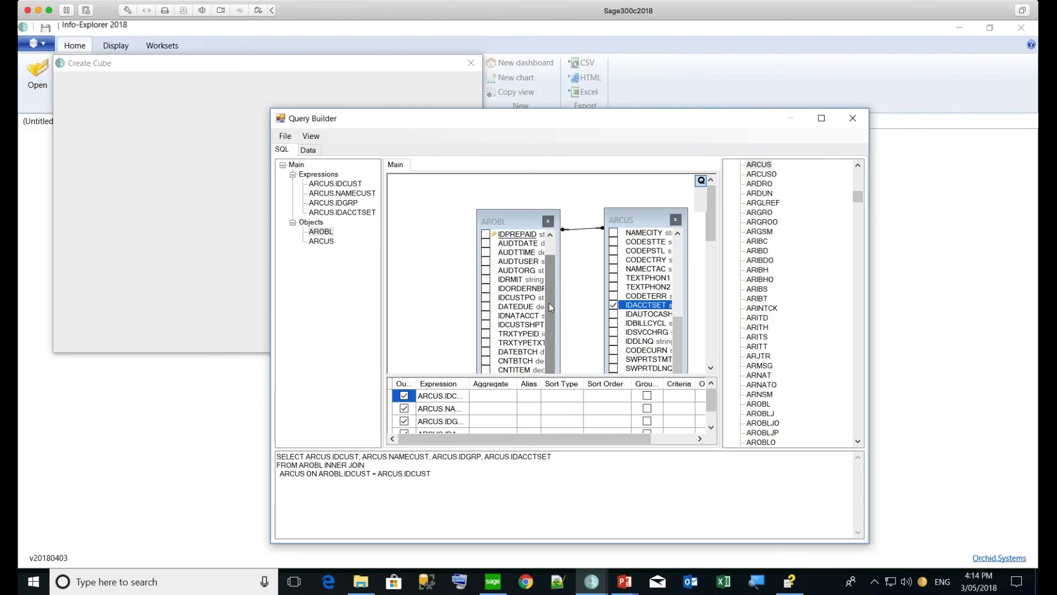
left_click_drag(550, 302, 546, 319)
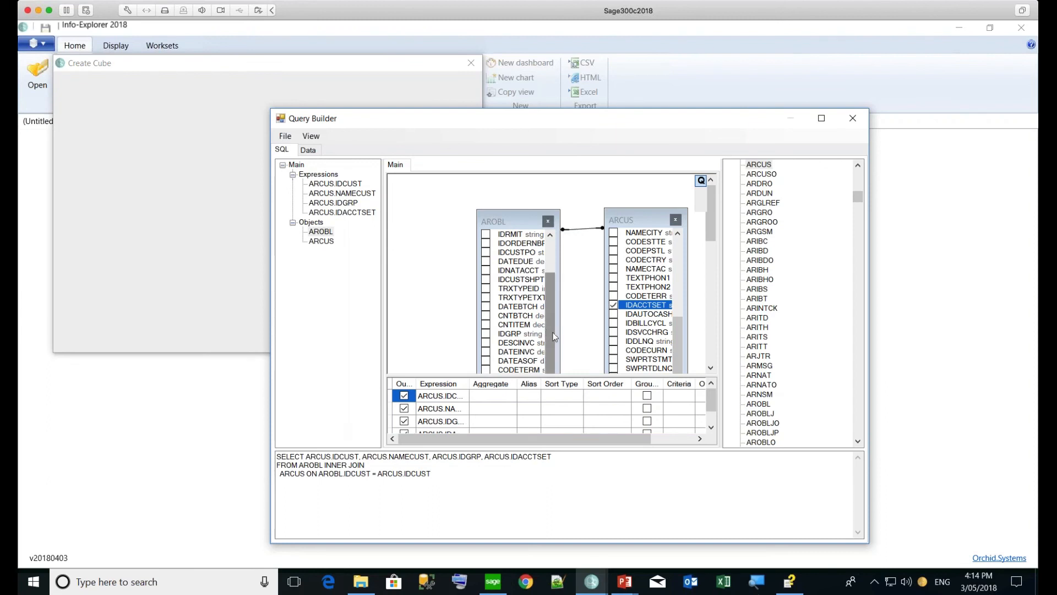
left_click_drag(553, 336, 548, 360)
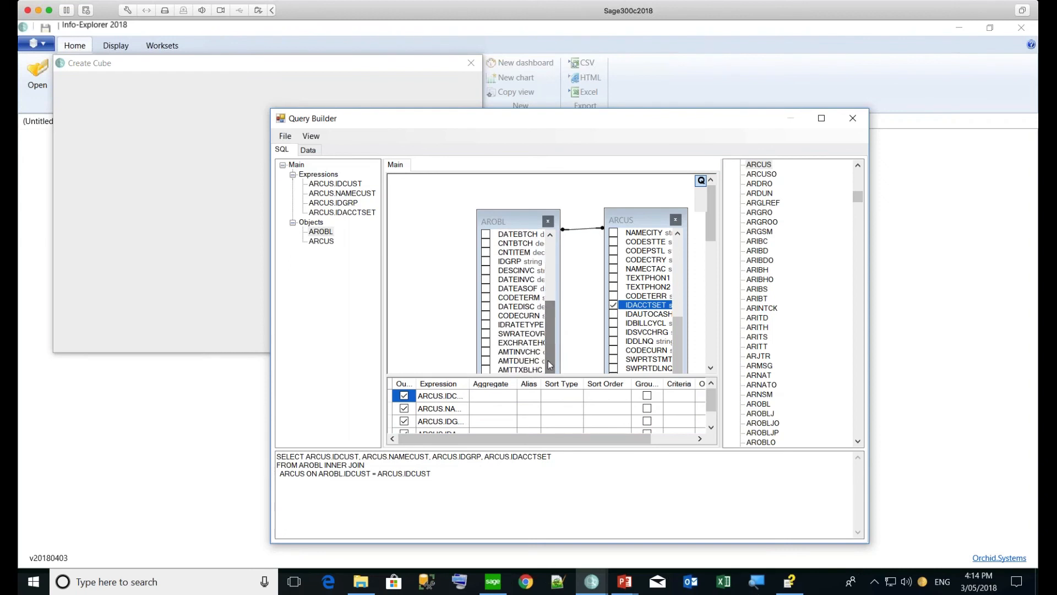
left_click(488, 353)
left_click(487, 352)
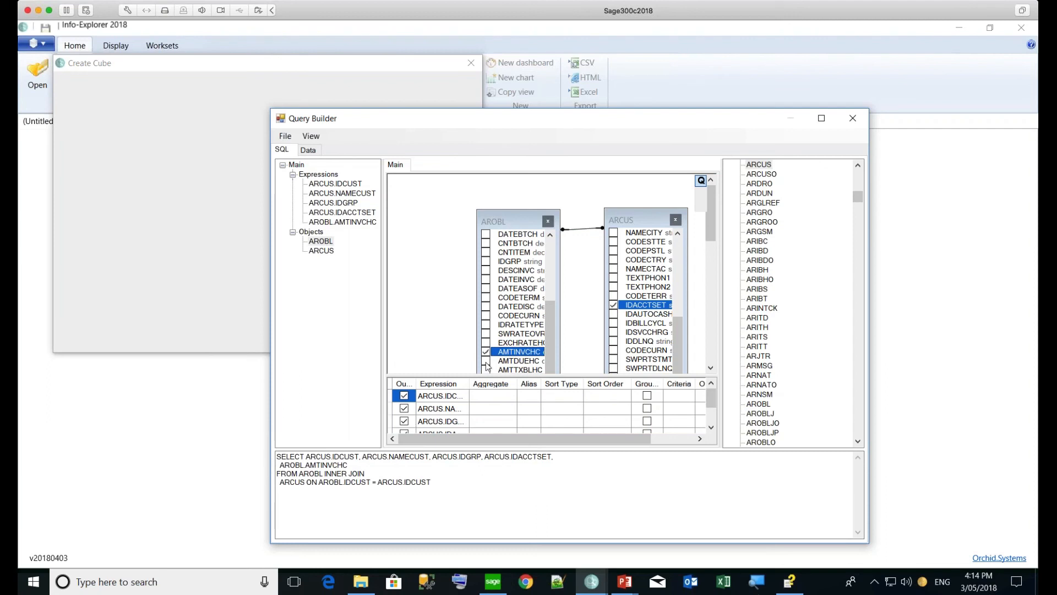
left_click(487, 362)
left_click(487, 362)
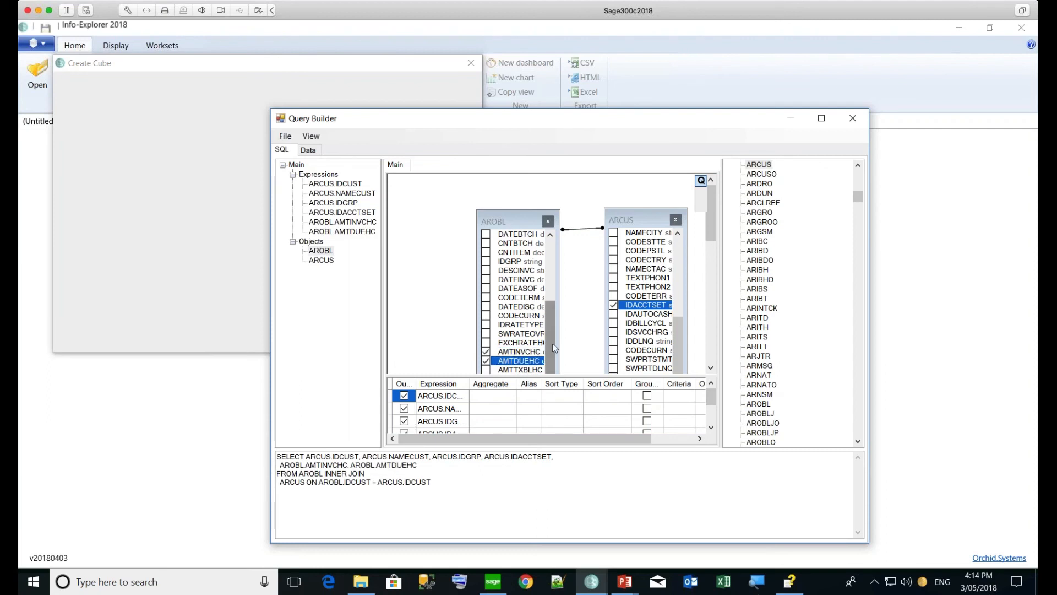
mouse_move(555, 346)
left_mouse_down()
mouse_move(548, 360)
mouse_move(547, 345)
left_mouse_up()
left_click(486, 271)
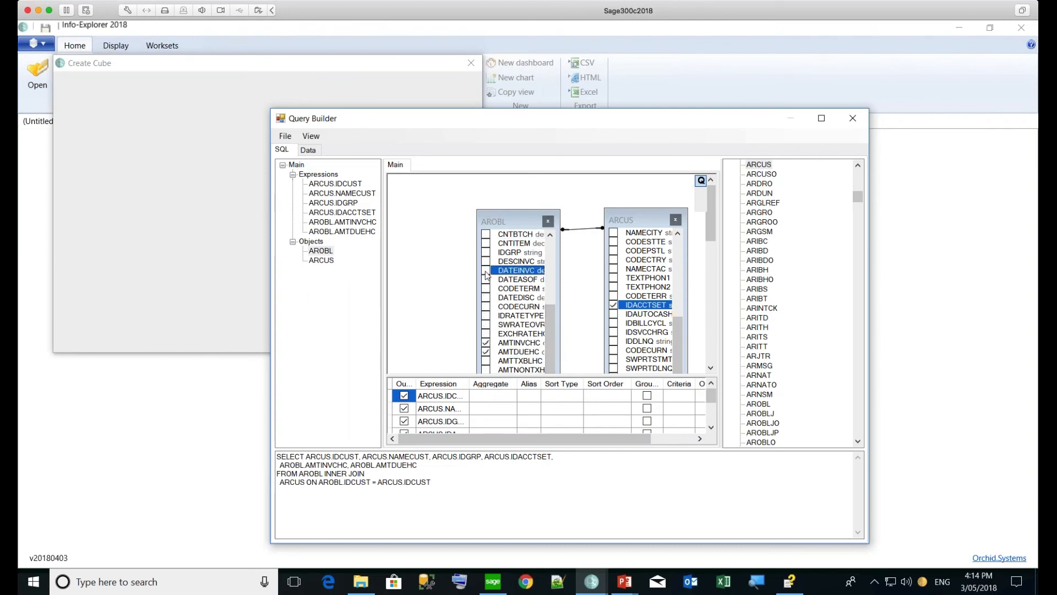
left_click(486, 272)
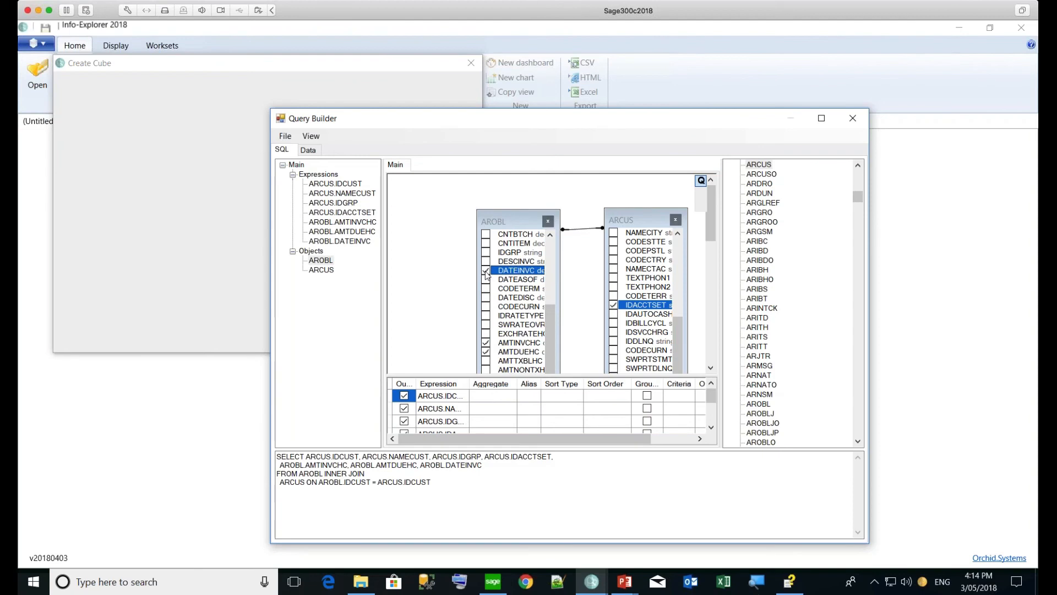
Preview the query's result rows, then accept the query to build the cube
left_click(312, 151)
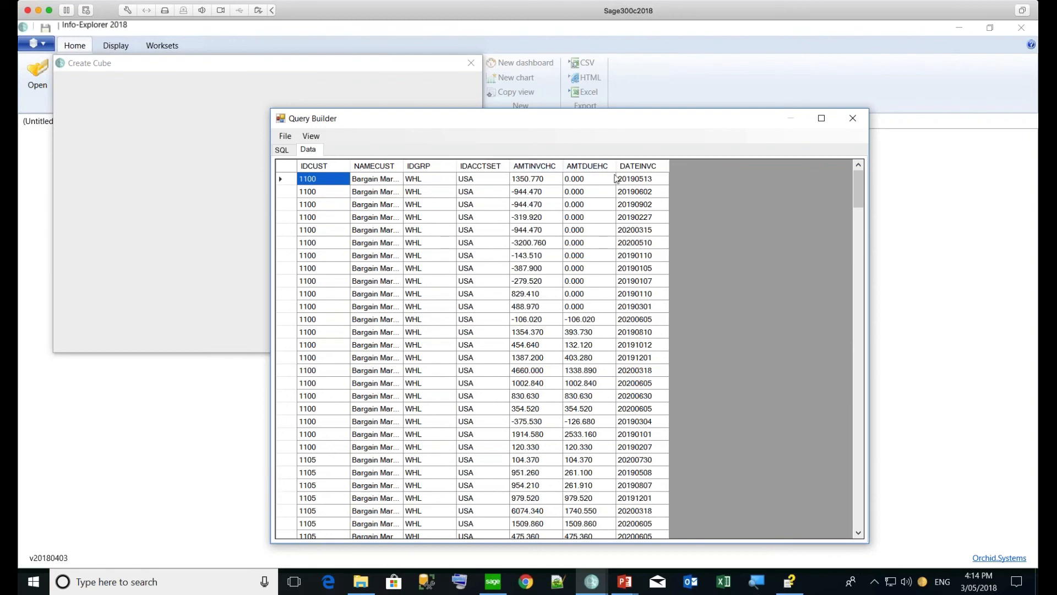
left_click(283, 150)
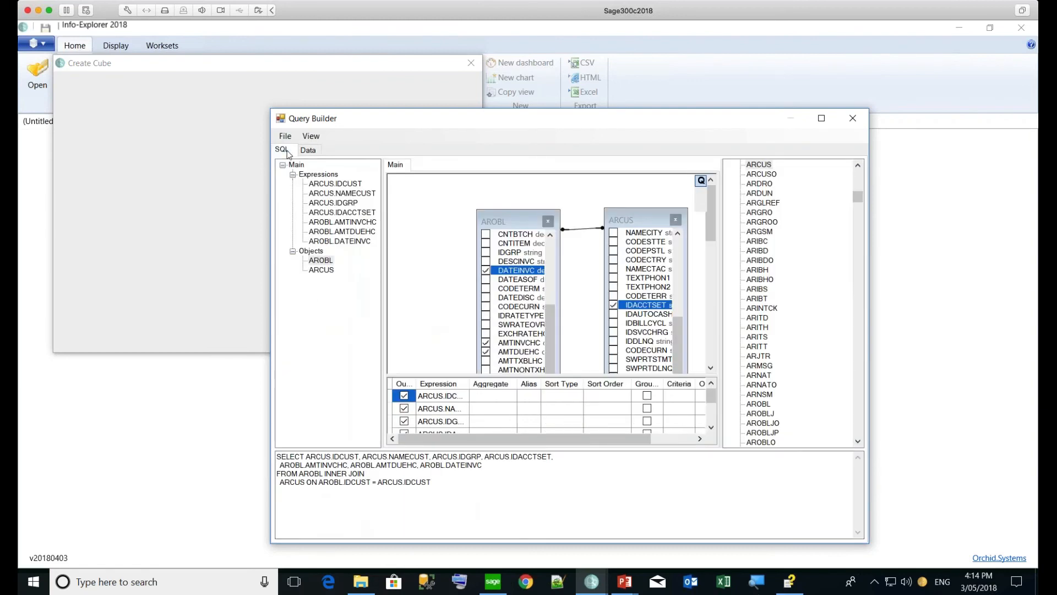
left_click(286, 136)
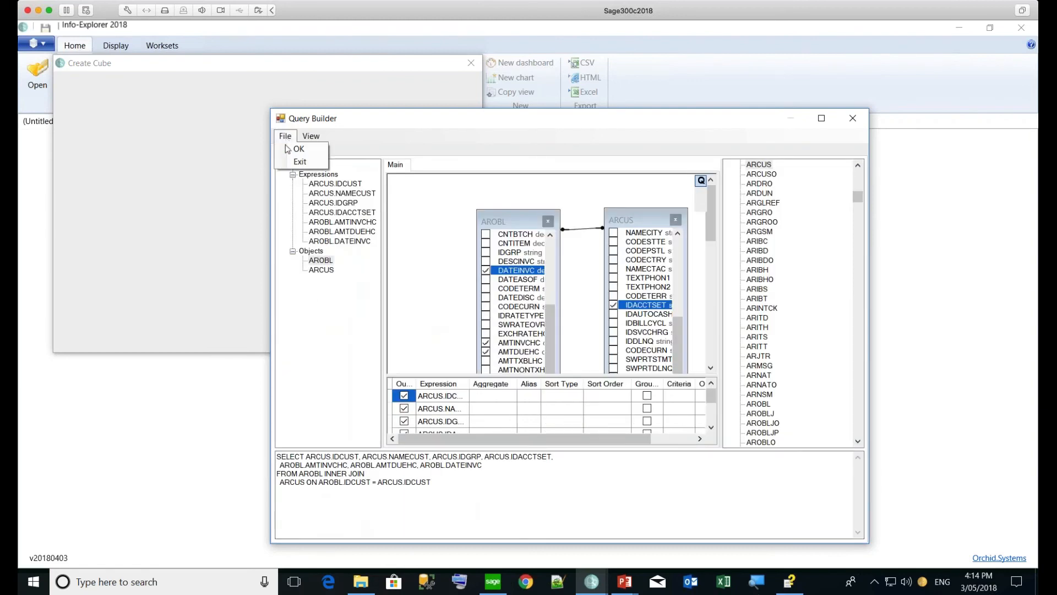
left_click(287, 148)
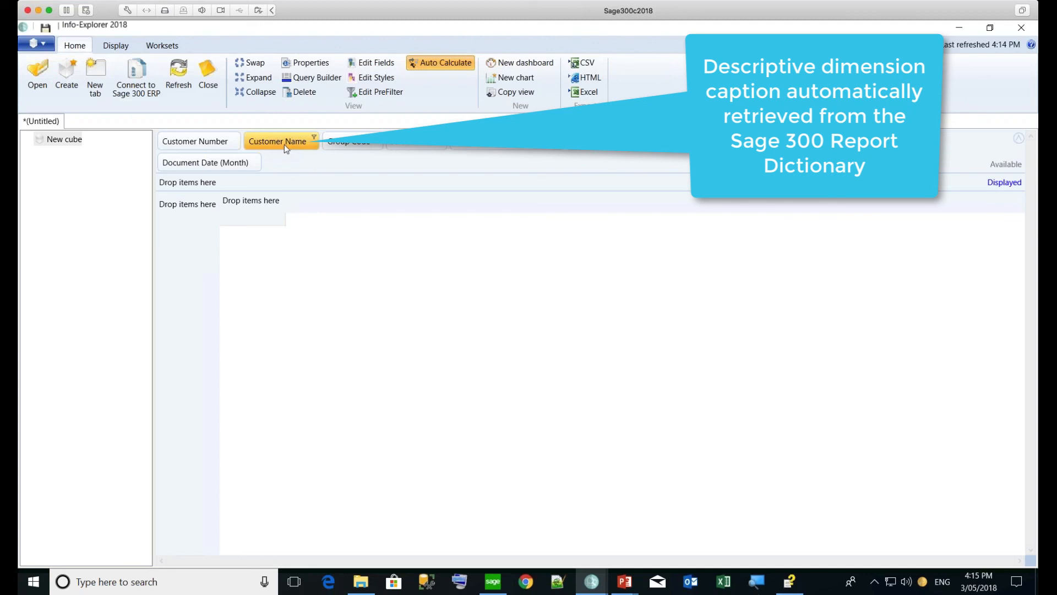
Place Customer Number in the row area, listing customers 1100 through WEBCUST plus a Grand Total
left_click(58, 142)
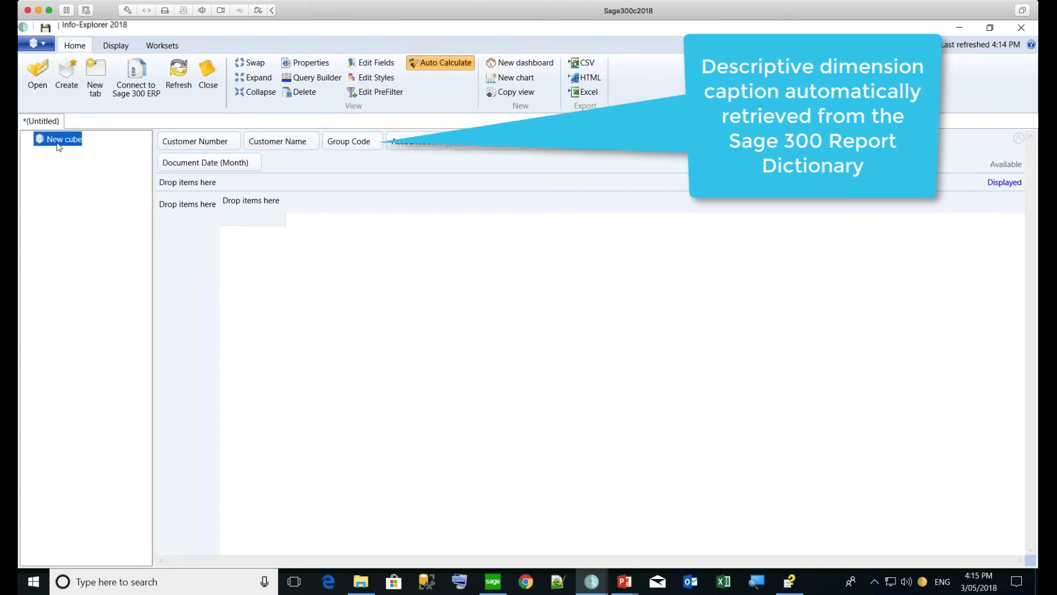
right_click(58, 144)
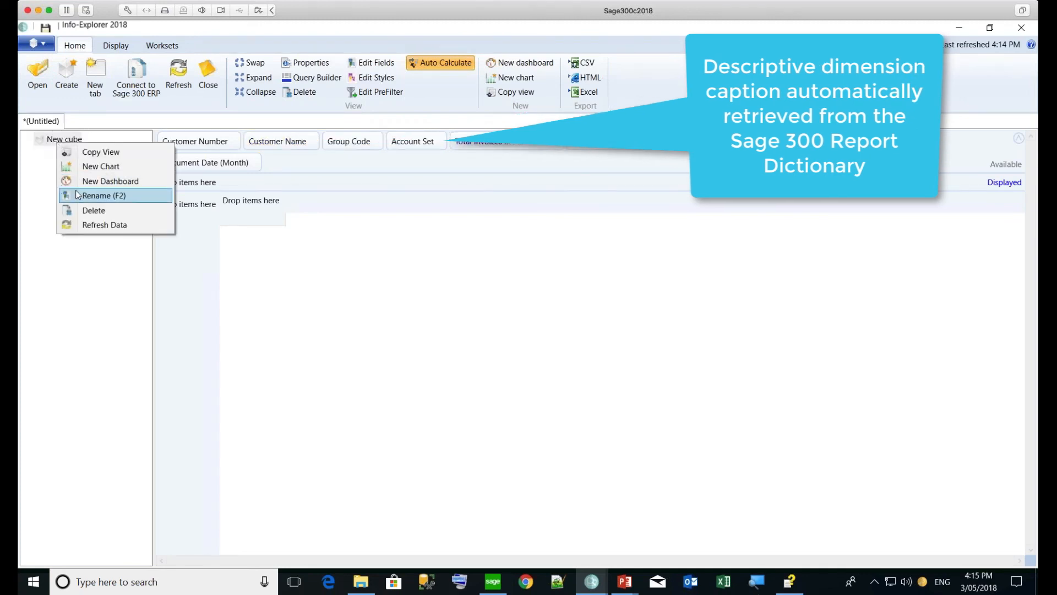
left_click(57, 140)
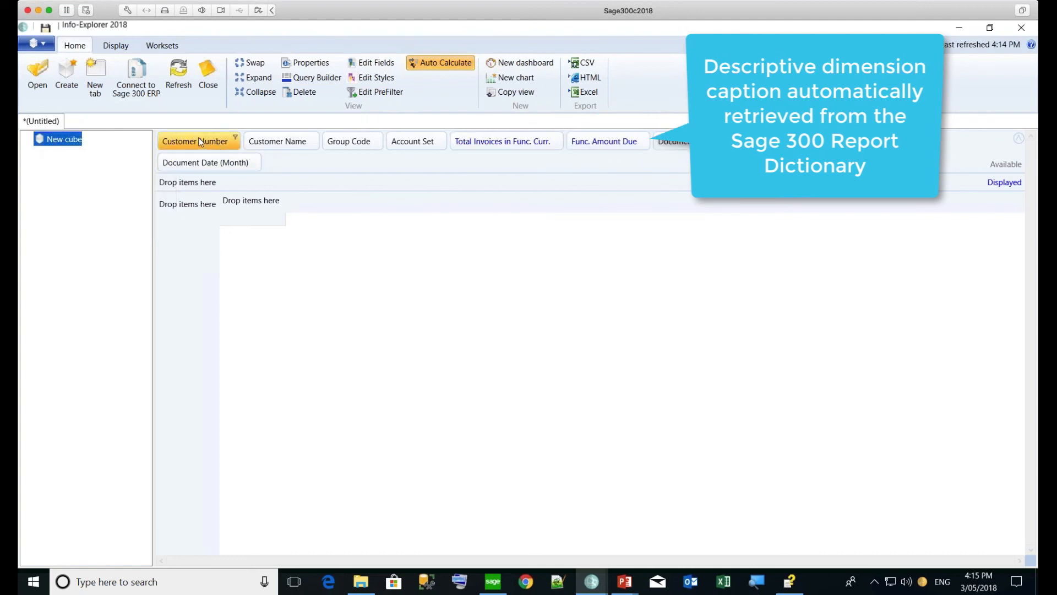
left_click_drag(198, 141, 181, 211)
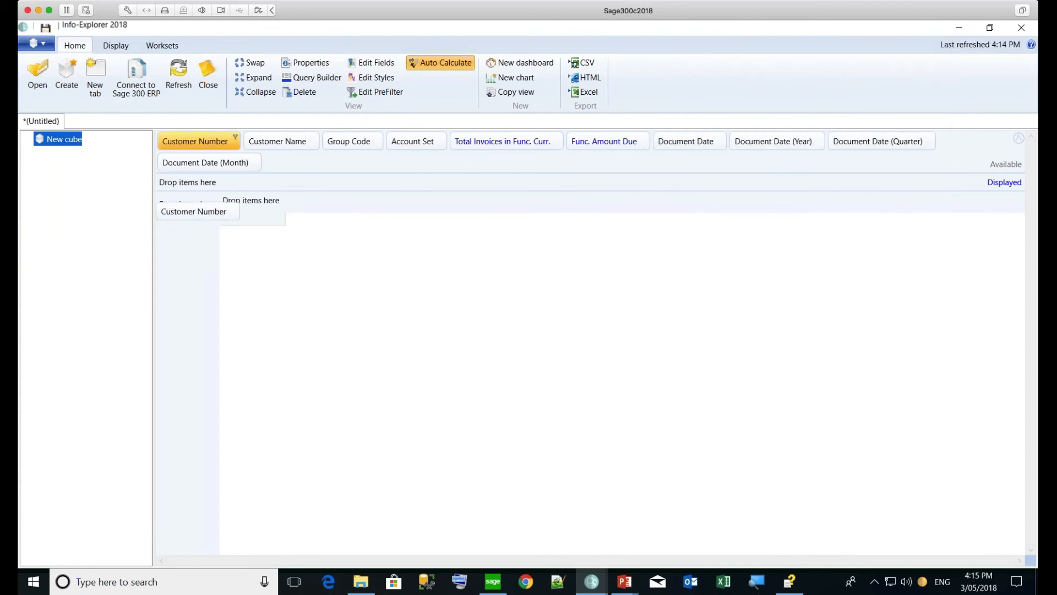
left_click_drag(181, 211, 181, 209)
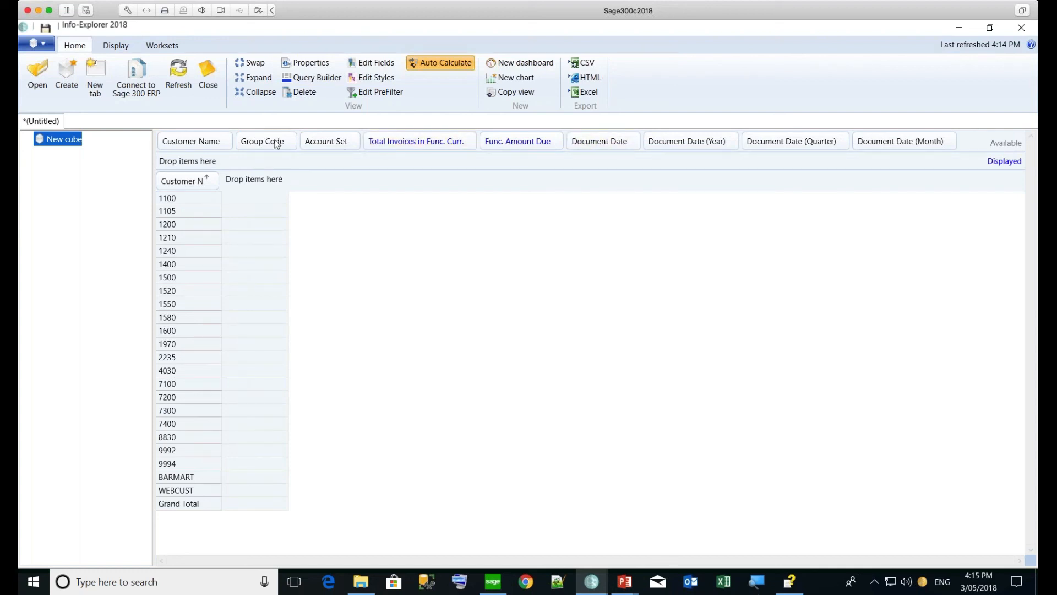
Put Group Code in rows, Document Date (Year) in columns, and Total Invoices and Func. Amount Due as values
left_click_drag(277, 144, 174, 183)
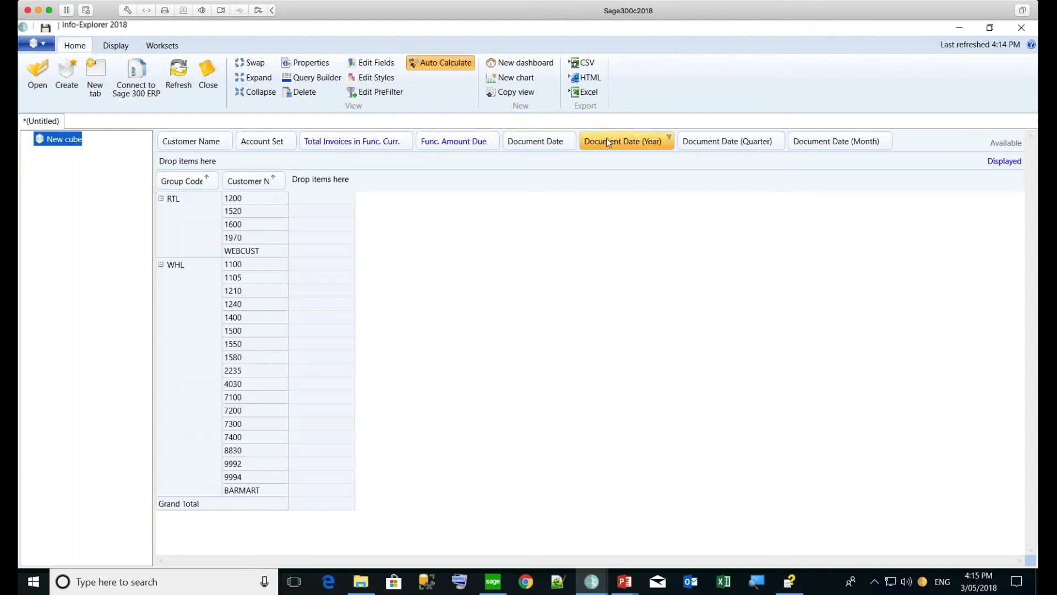
left_click_drag(607, 137, 340, 182)
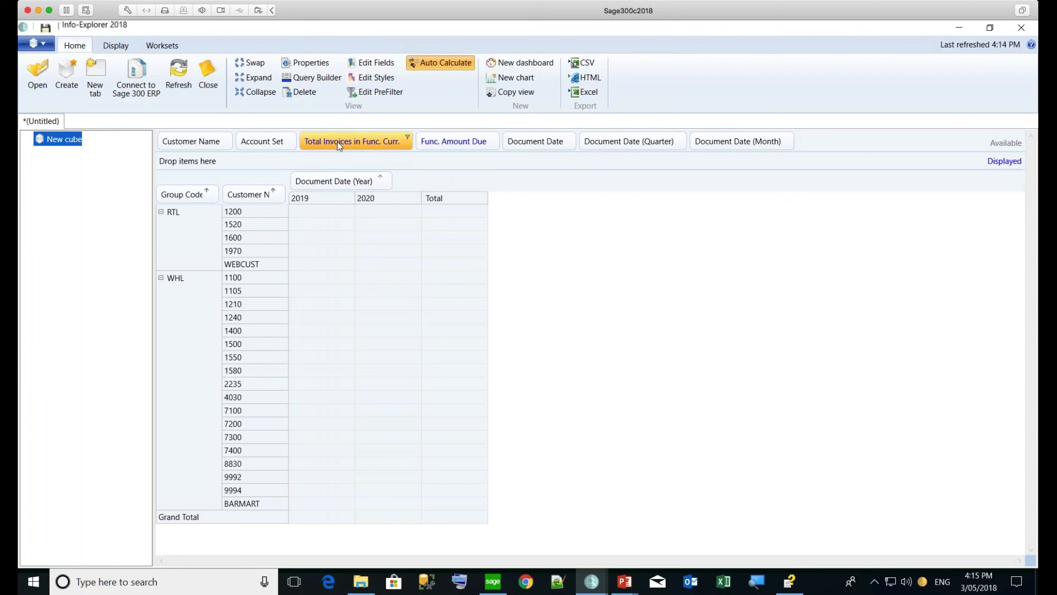
left_click_drag(350, 144, 248, 161)
left_click_drag(341, 145, 332, 164)
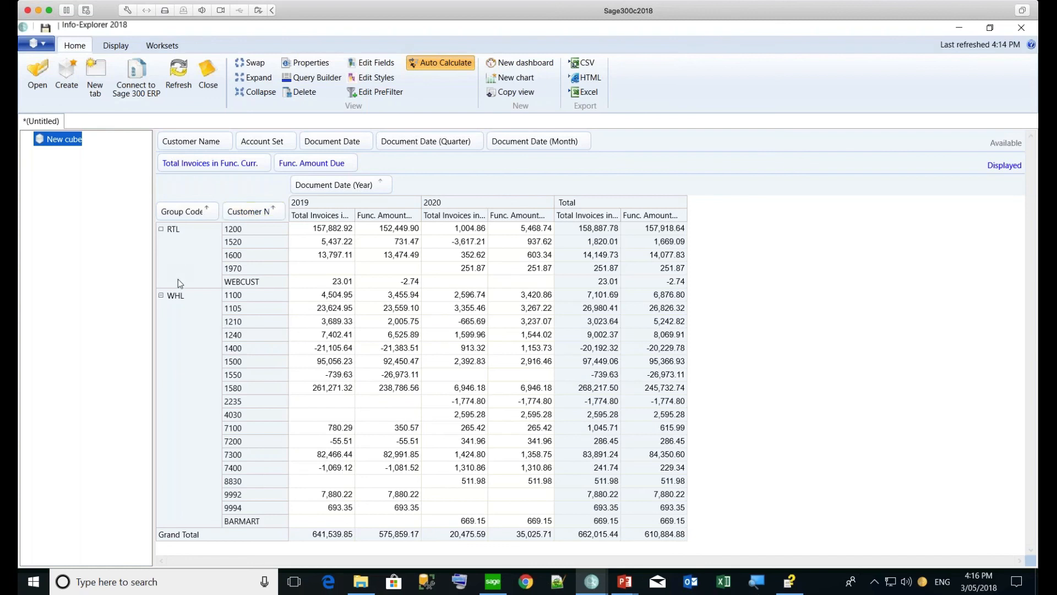
Turn on Show Row Totals so RTL Total and WHL Total subtotal rows appear
left_click(111, 48)
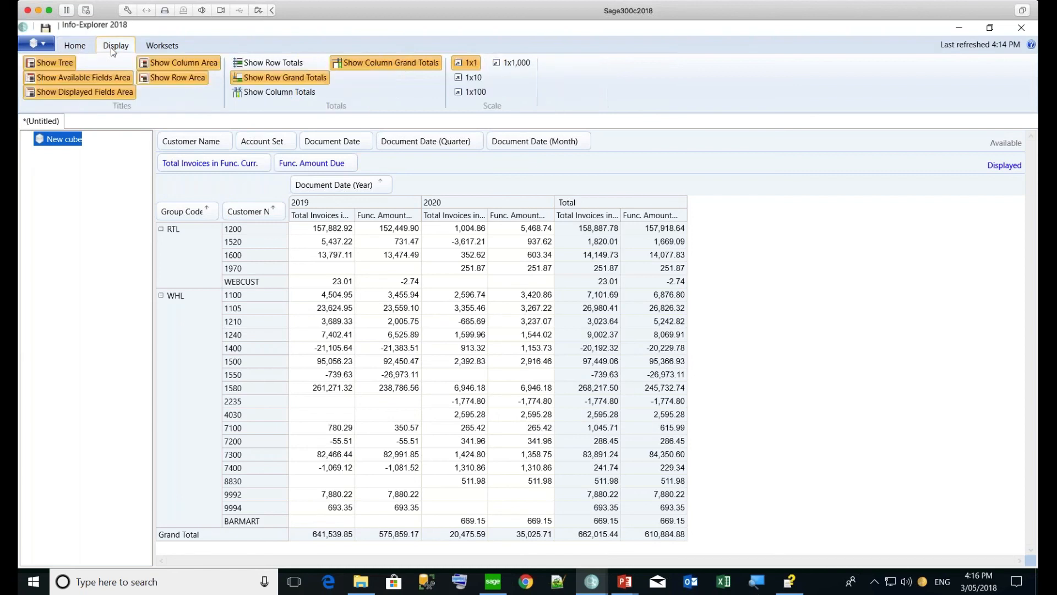
left_click(266, 64)
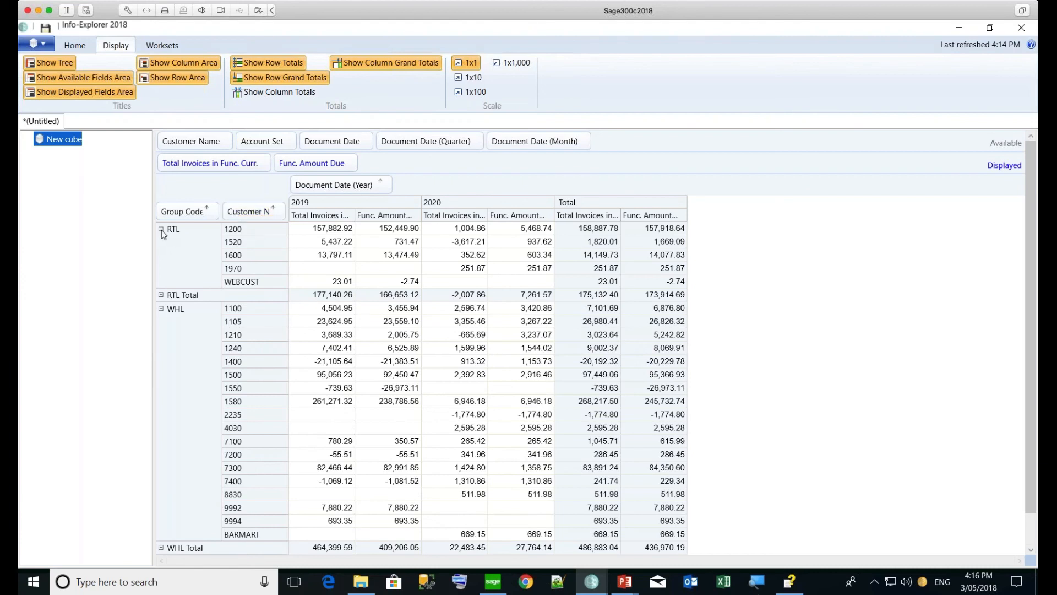
double_click(160, 245)
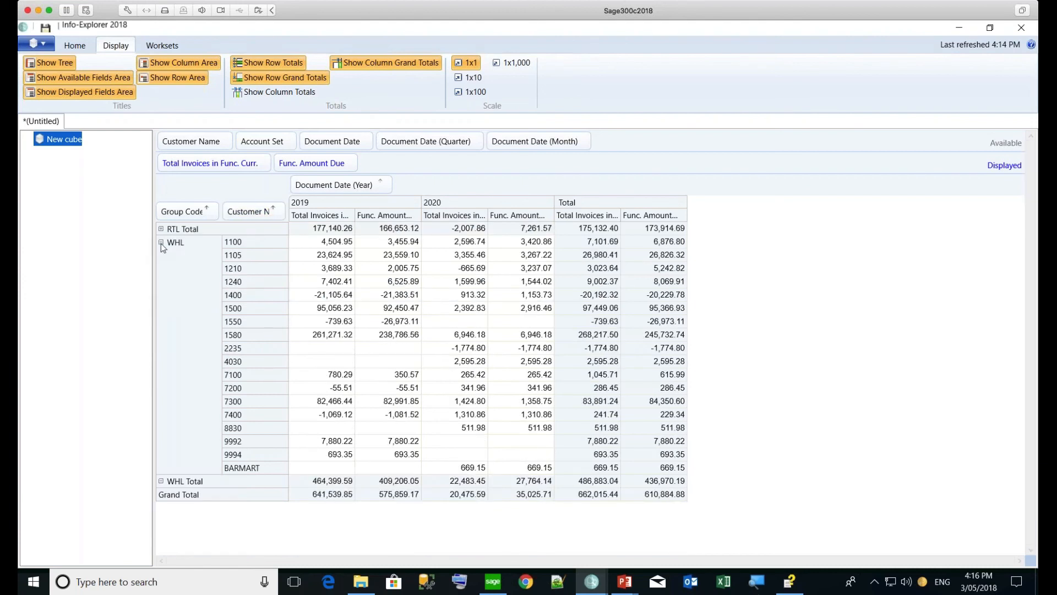
left_click(161, 243)
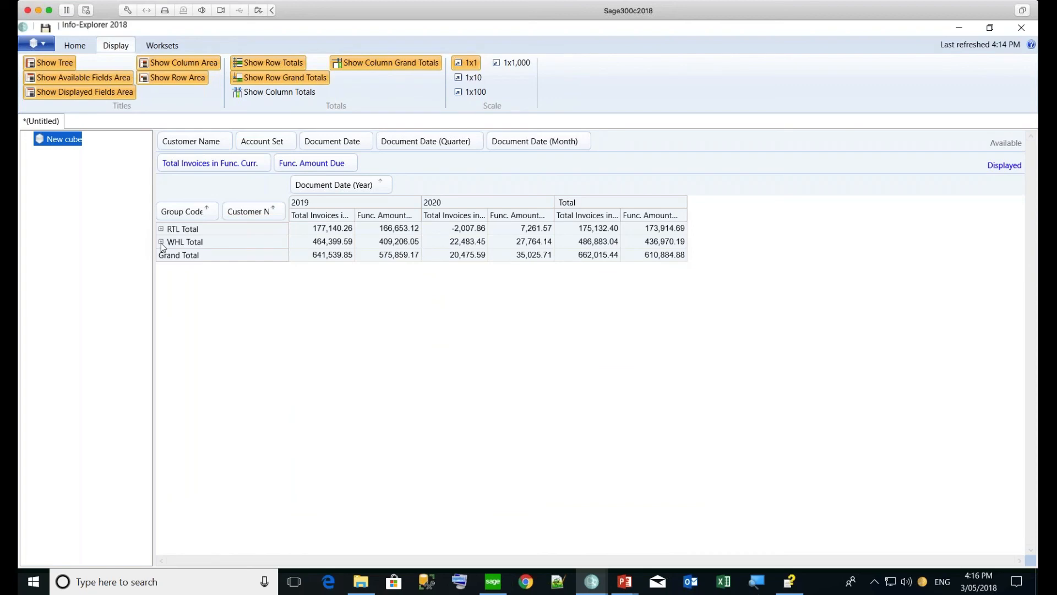
left_click(161, 243)
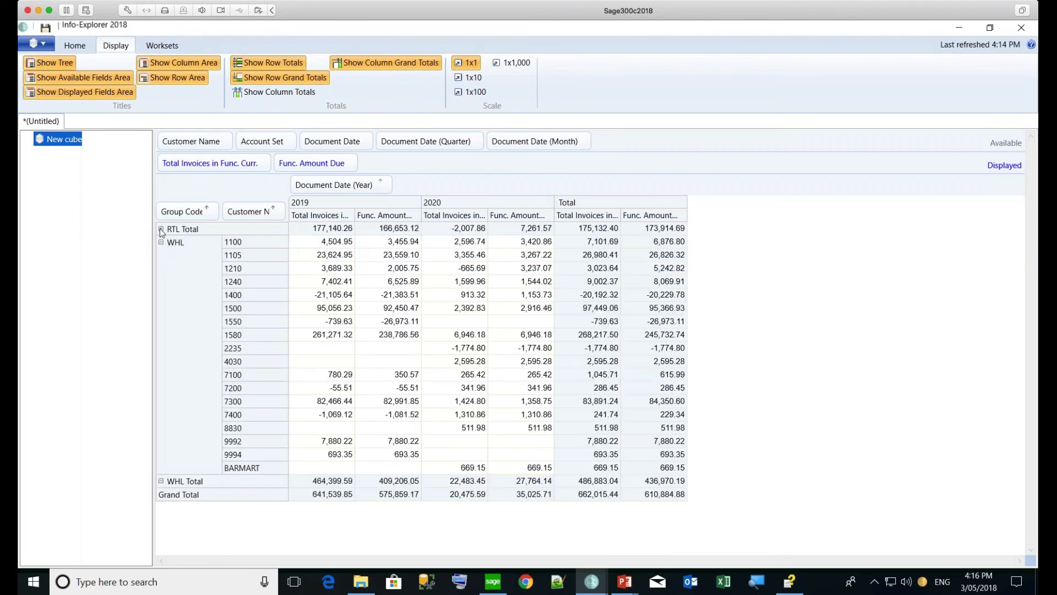
left_click(161, 230)
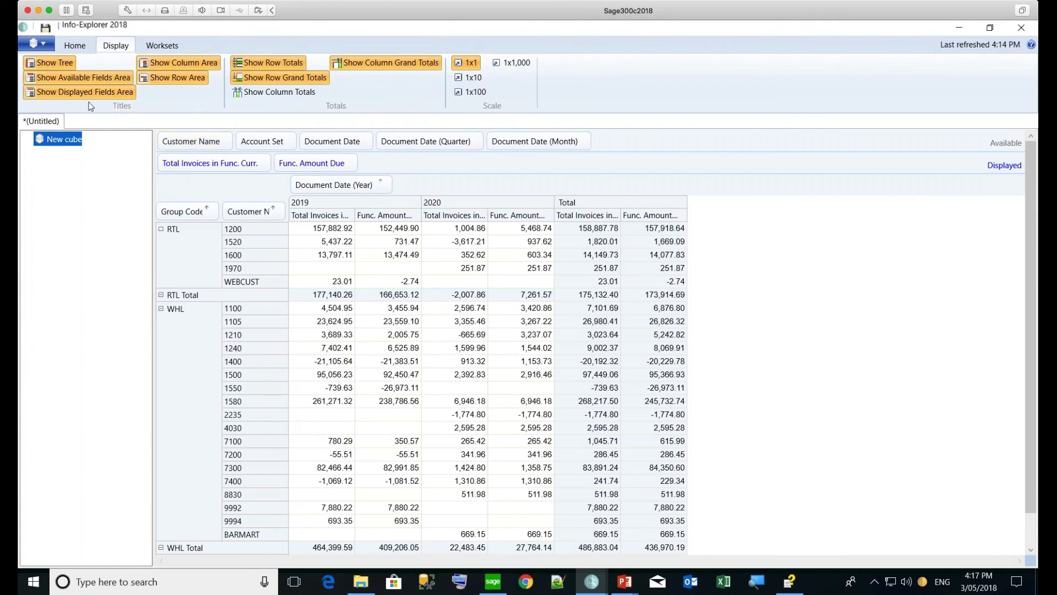
left_click(72, 48)
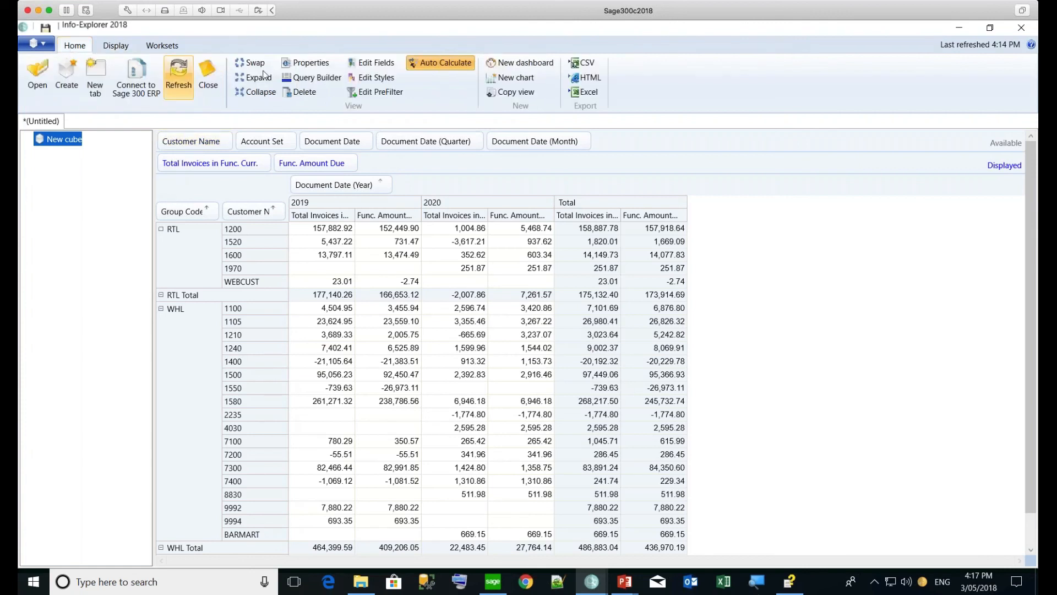
Reopen the cube's query, tick ARCUS.CODESLSP1, and accept the updated query
left_click(315, 82)
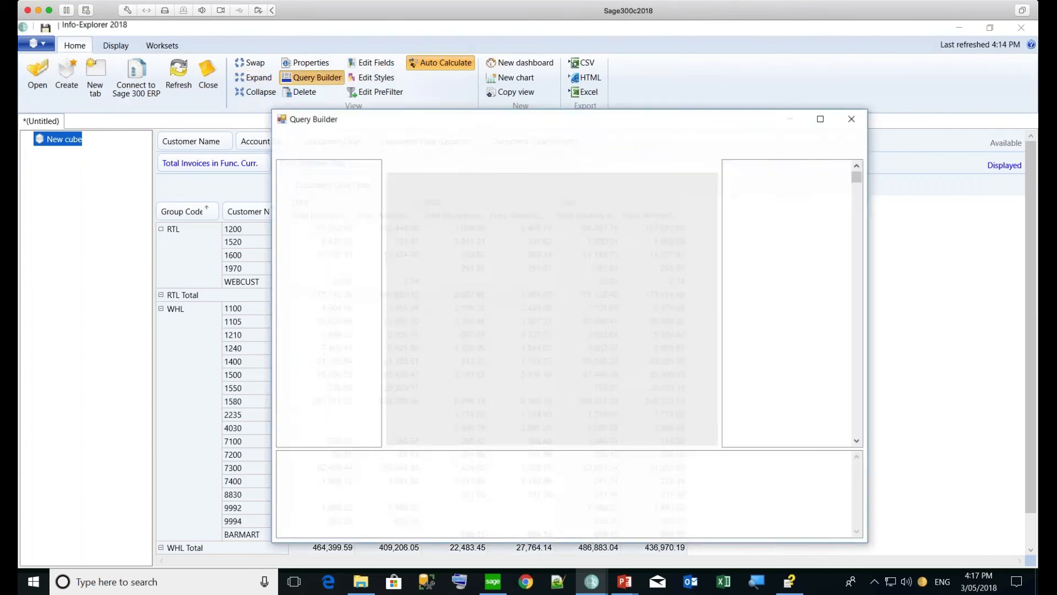
left_click_drag(569, 243, 569, 384)
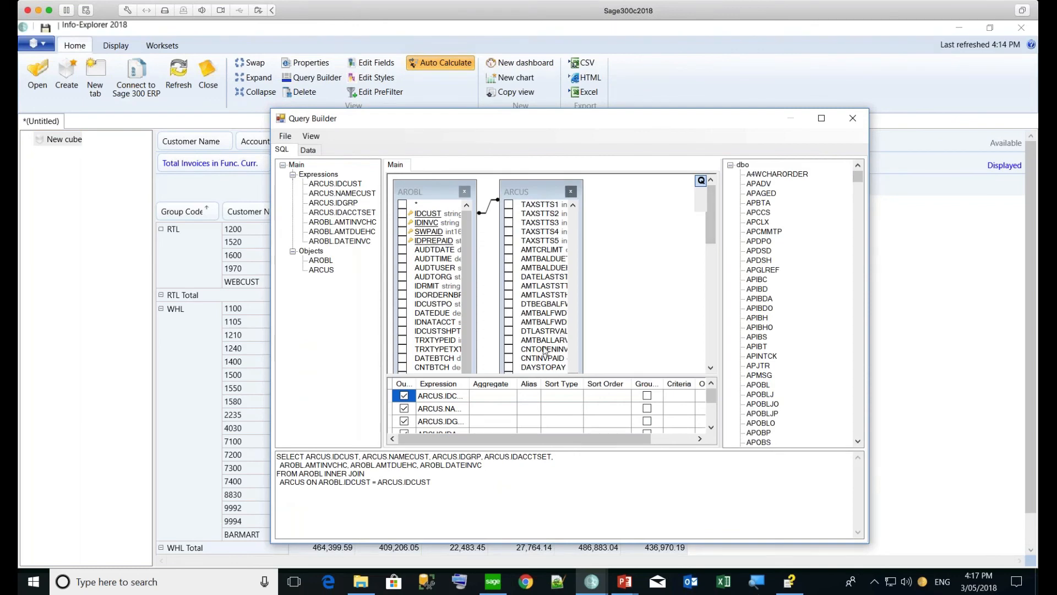
scroll(529, 328, "down", 3)
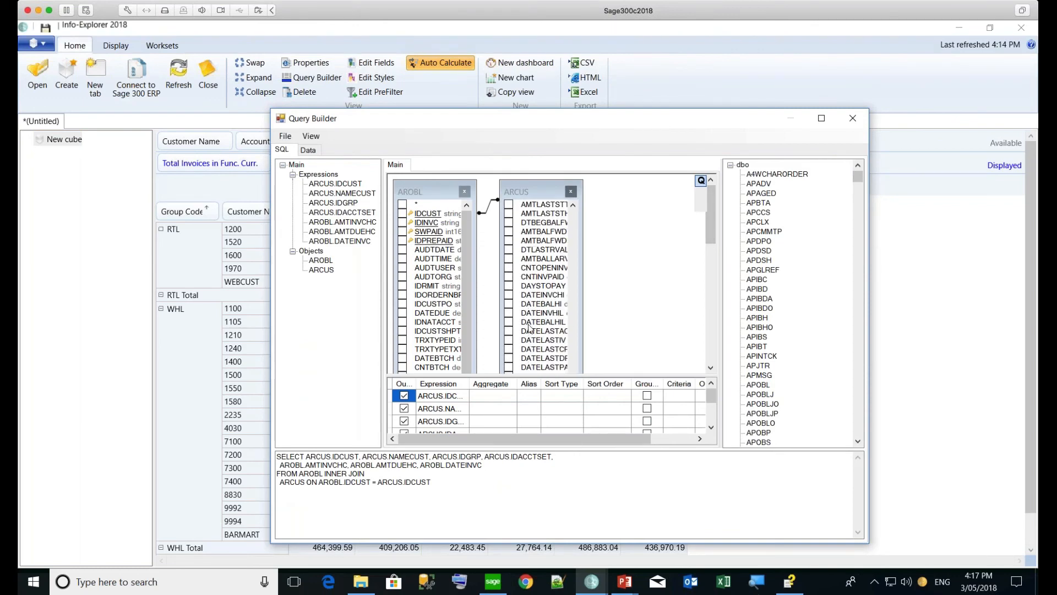
scroll(529, 328, "down", 9)
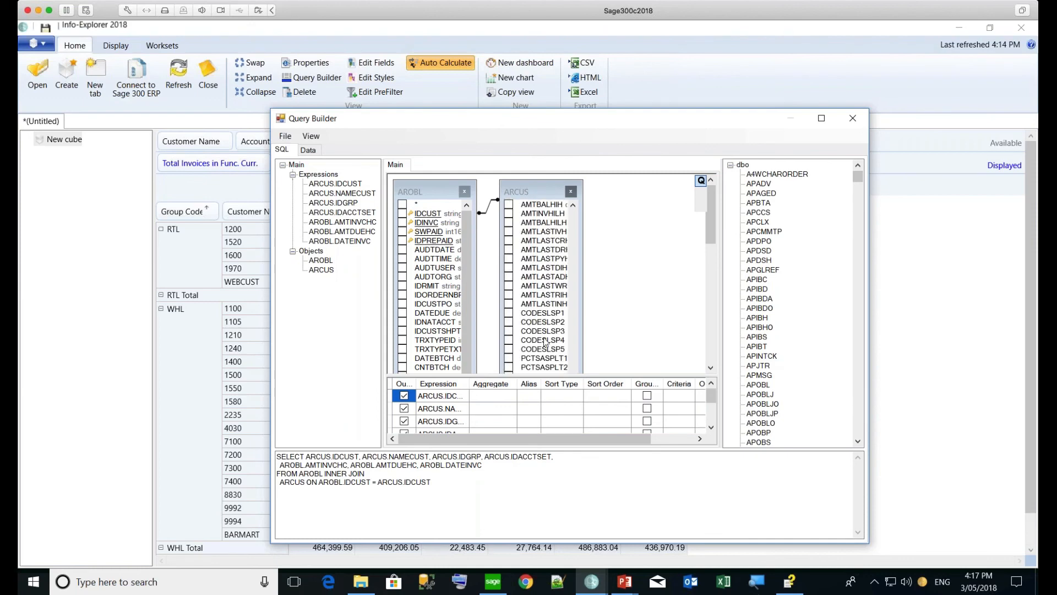
left_click(508, 313)
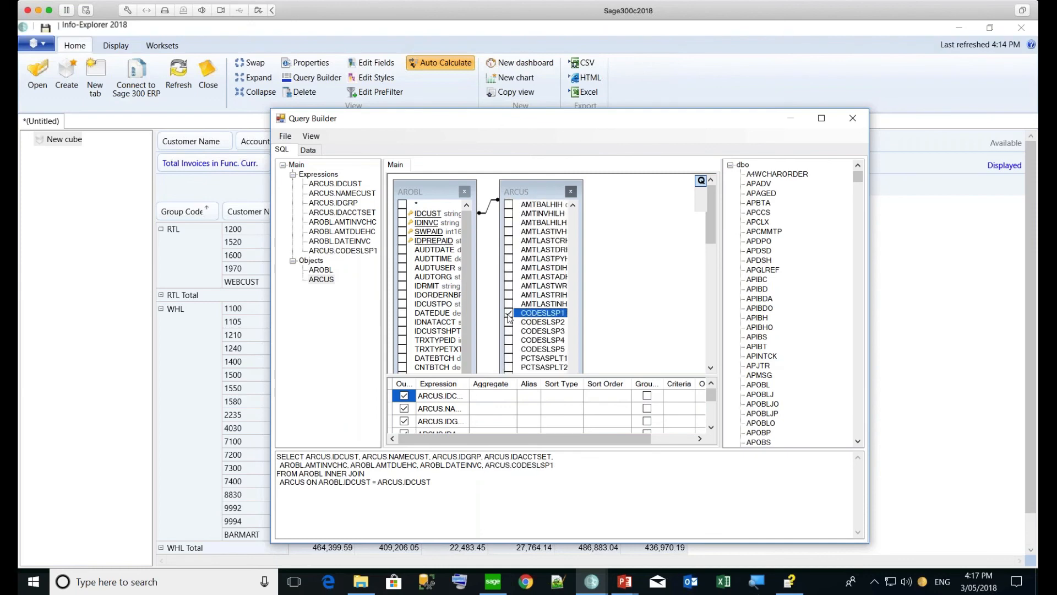
left_click(284, 136)
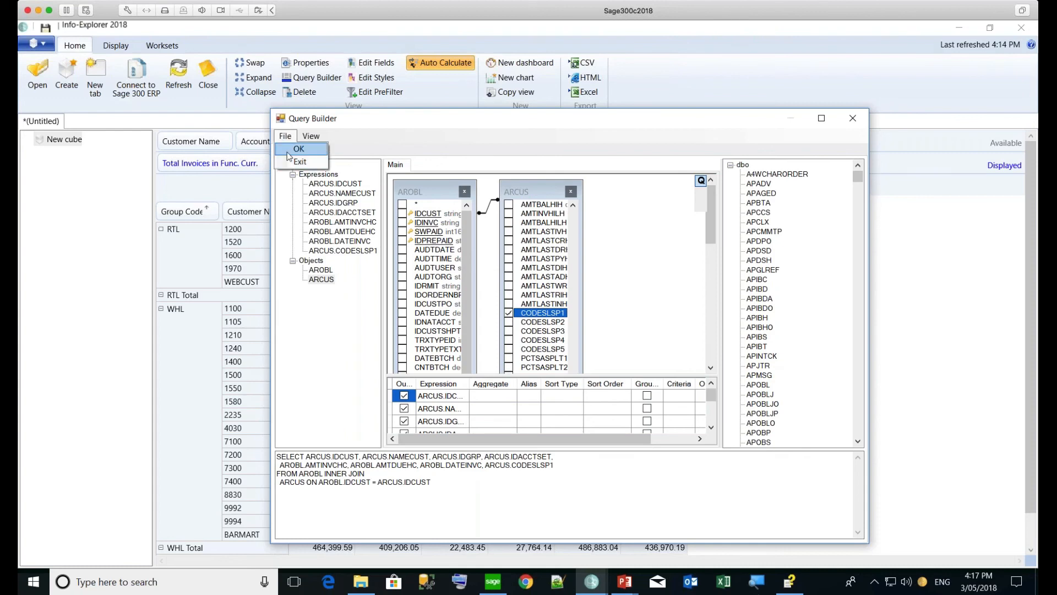
left_click(287, 151)
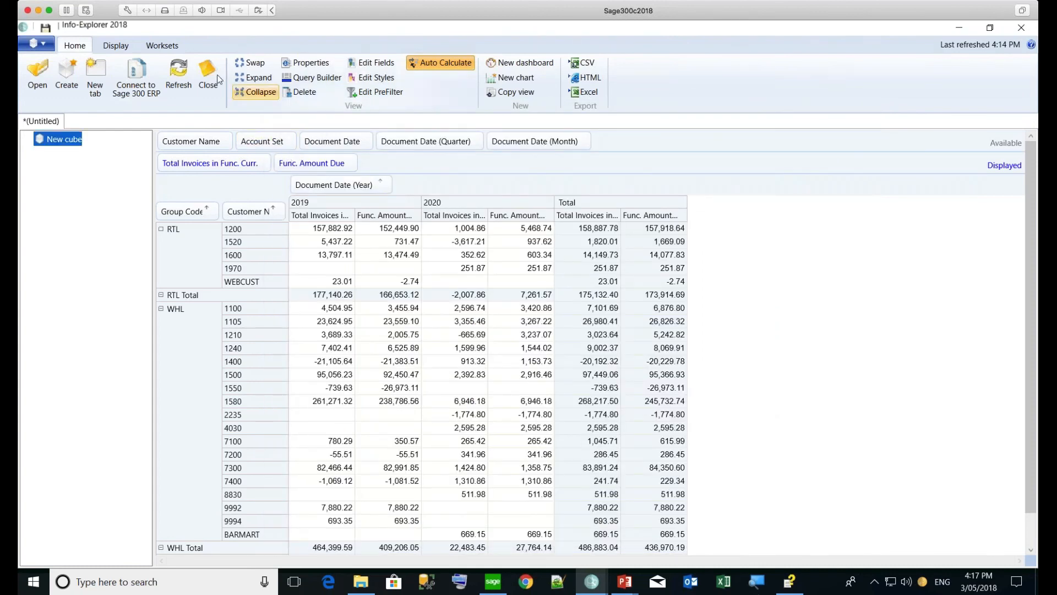
Refresh the cube to expose Salesperson 1, try it as a row grouping, then drag it back out
left_click(191, 86)
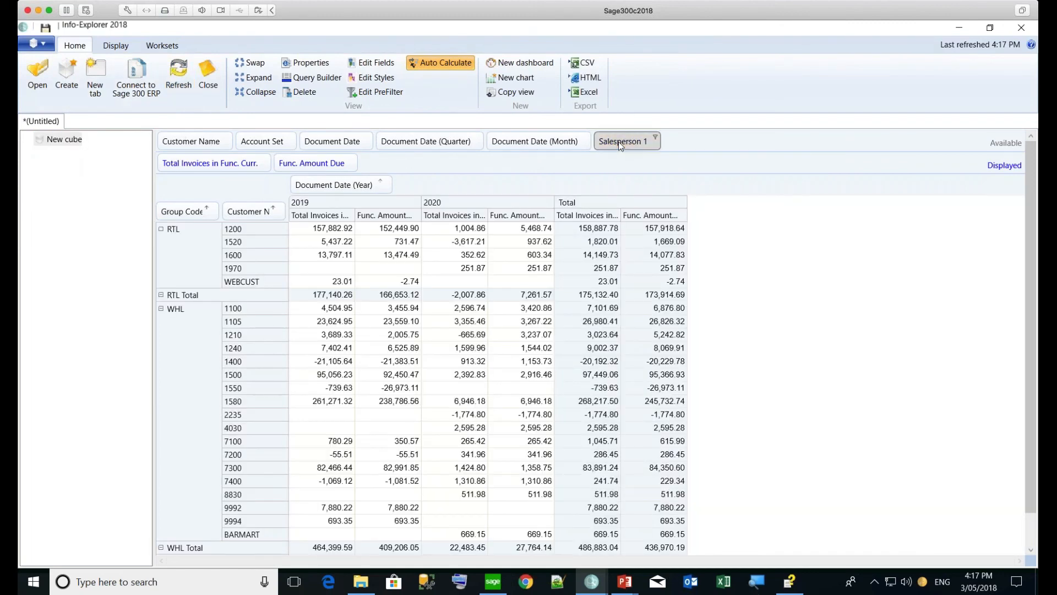
left_click_drag(618, 141, 151, 213)
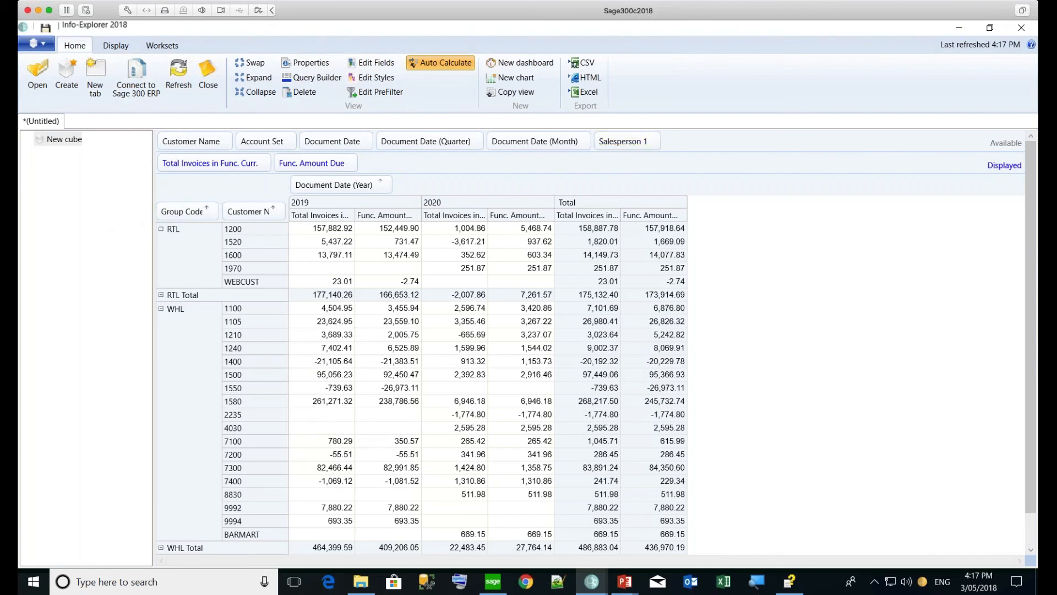
left_click_drag(619, 141, 209, 215)
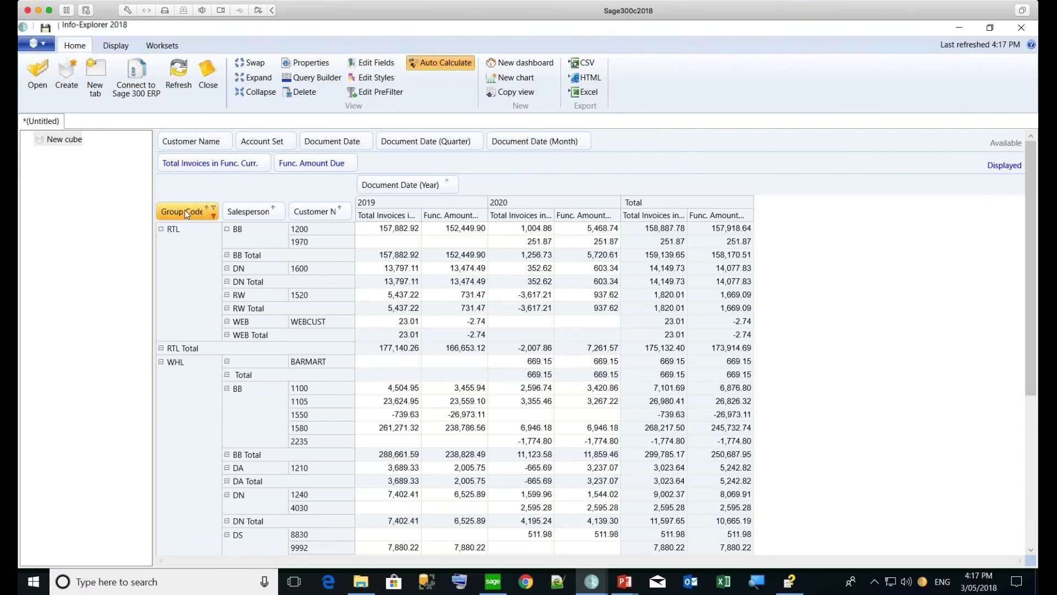
left_click_drag(207, 214, 281, 210)
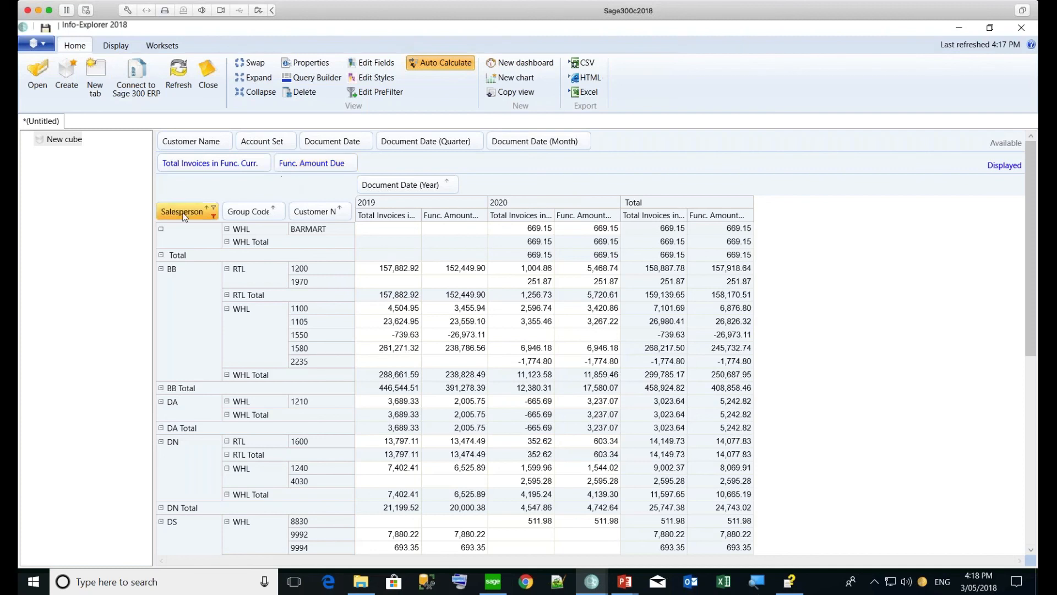
left_click_drag(182, 211, 434, 155)
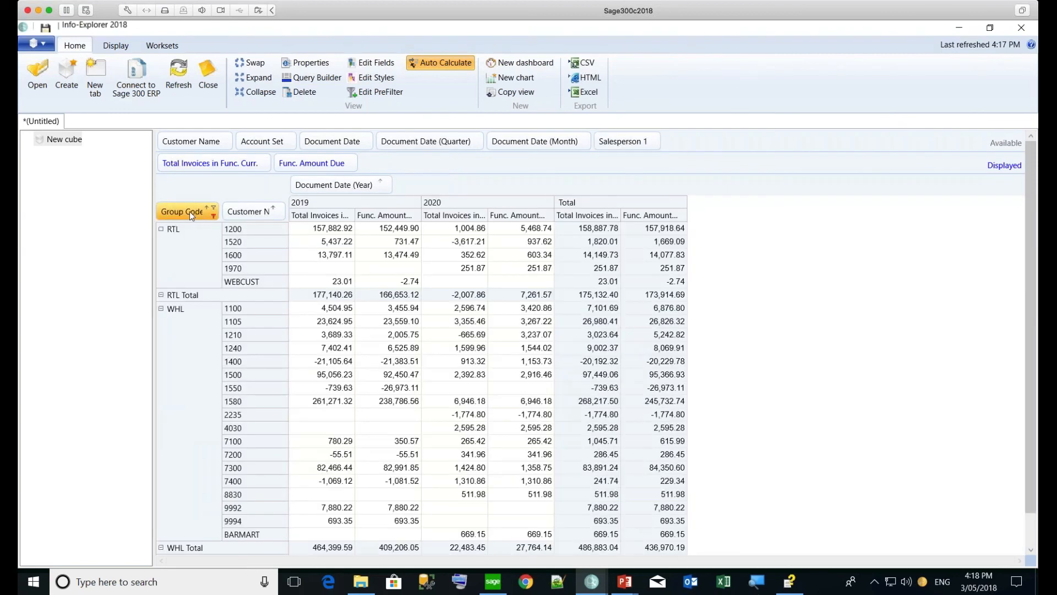
left_click_drag(190, 211, 468, 142)
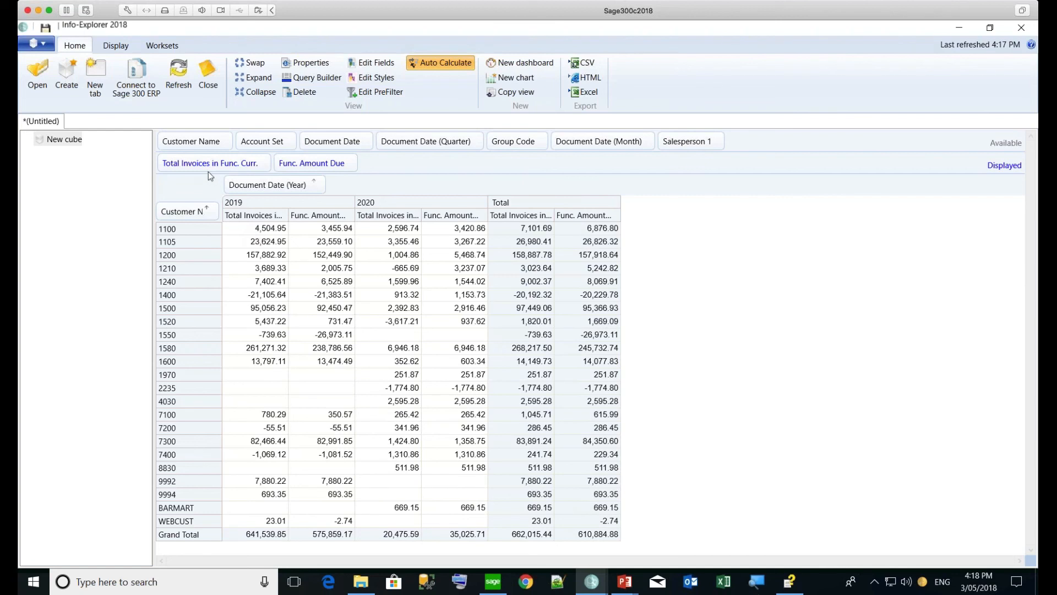
Create fact 'totpc' (caption Total PCT) on Total Invoices in Func. Curr., shown as Percent of column
left_click(376, 64)
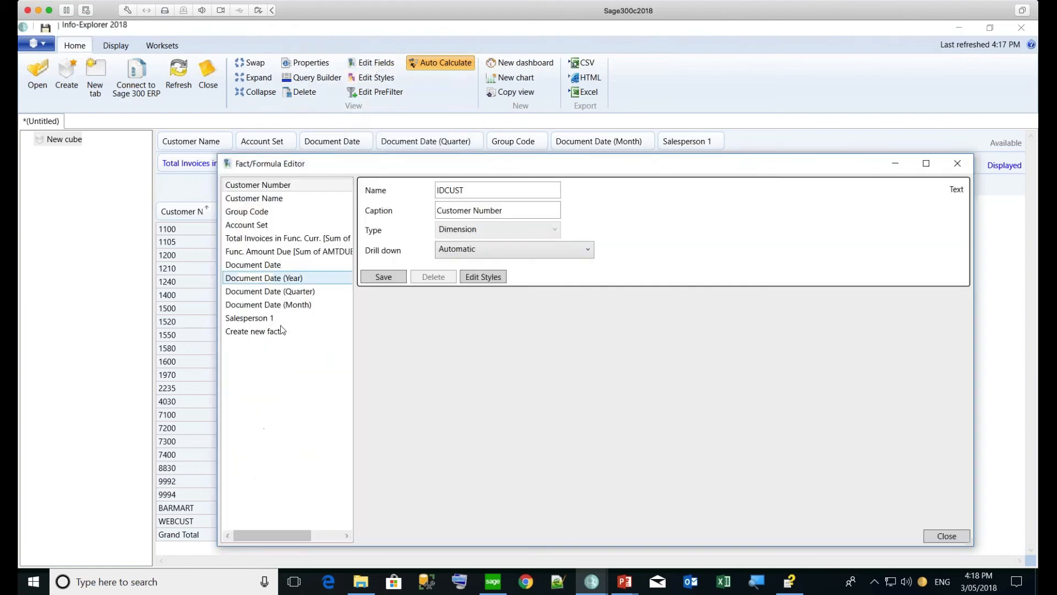
left_click(281, 331)
left_click(447, 192)
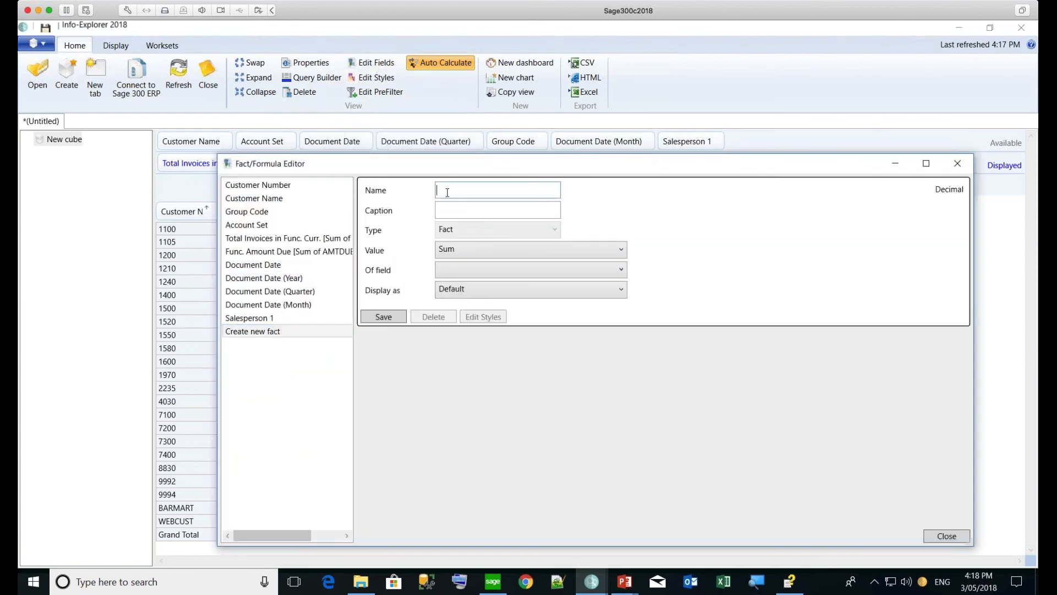
type("totpc")
key("Tab")
type("Total PCT")
left_click(454, 268)
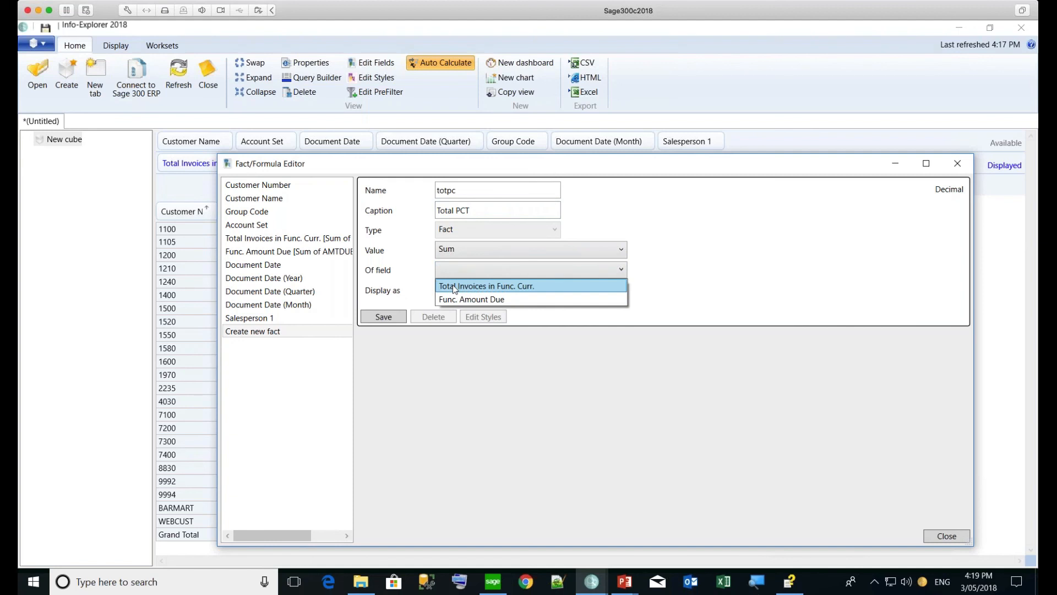
left_click(452, 286)
left_click(623, 288)
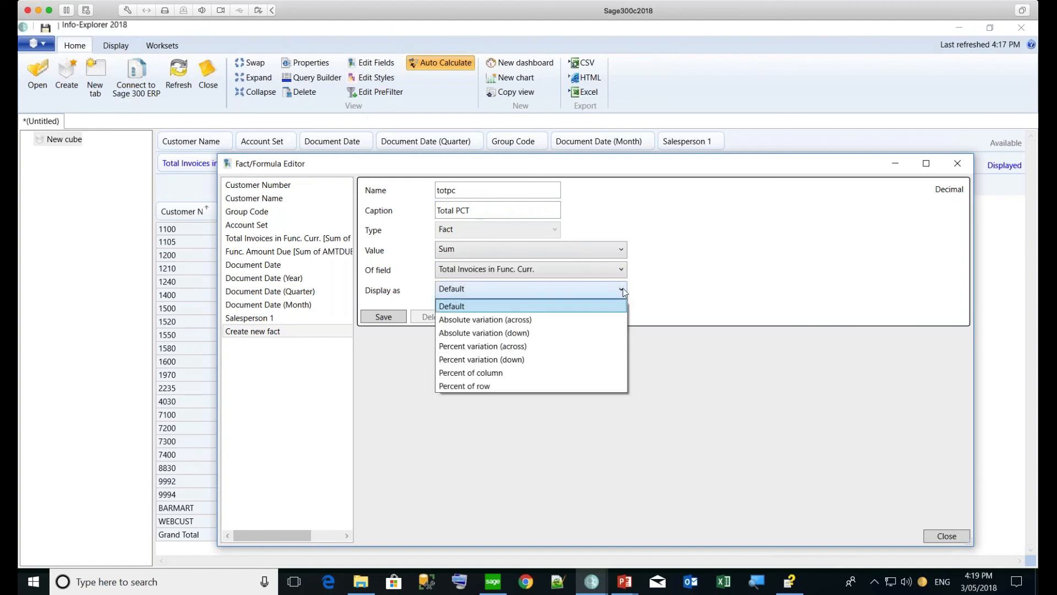
left_click(527, 373)
left_click(399, 320)
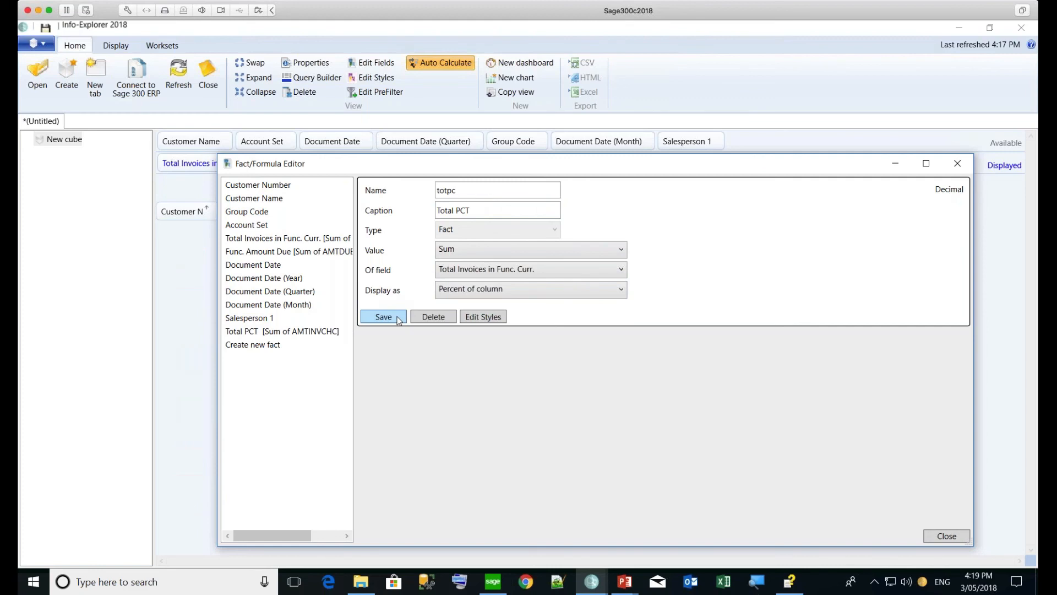
left_click(947, 535)
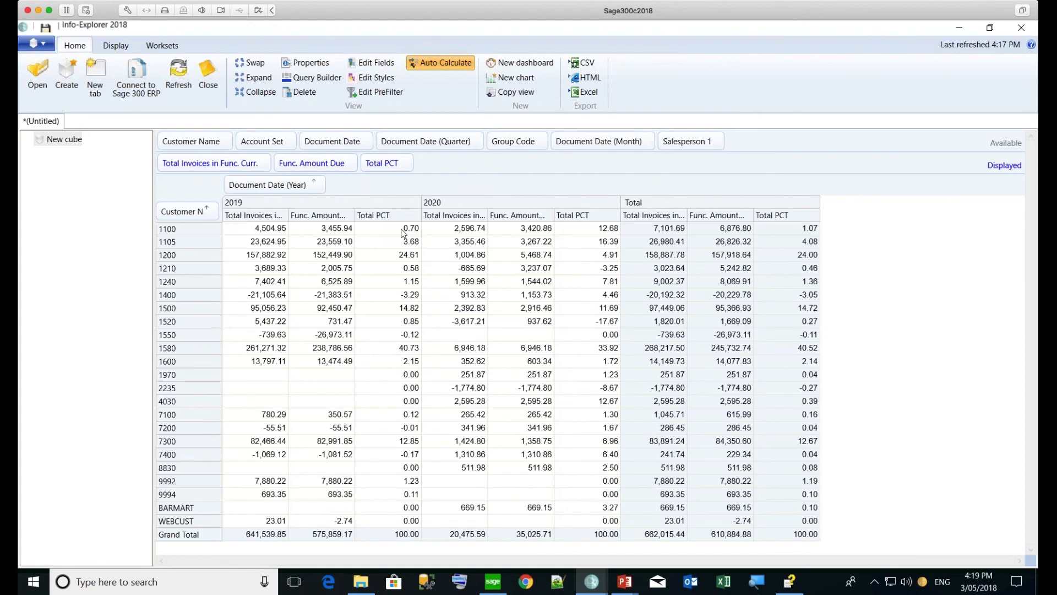
Remove Func. Amount Due from the values and sort customers by Total PCT, smallest first
left_click(399, 258)
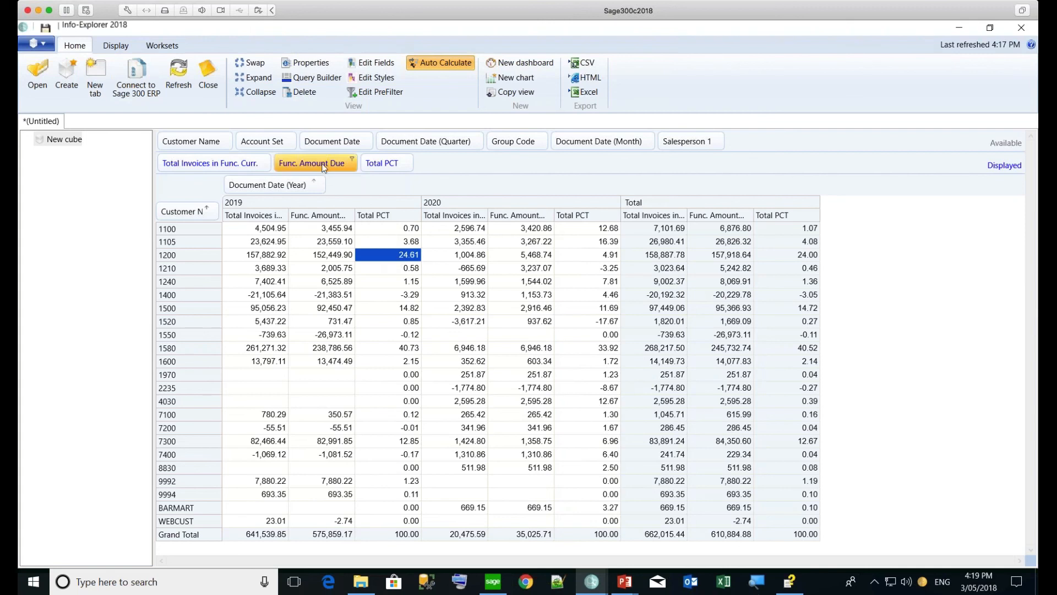
left_click_drag(324, 167, 386, 147)
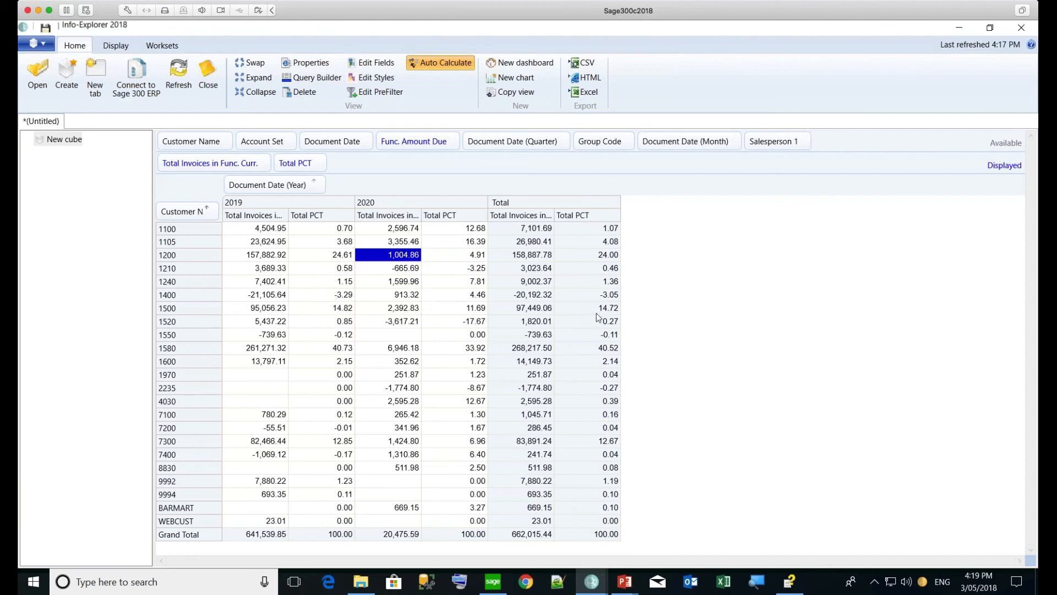
right_click(596, 220)
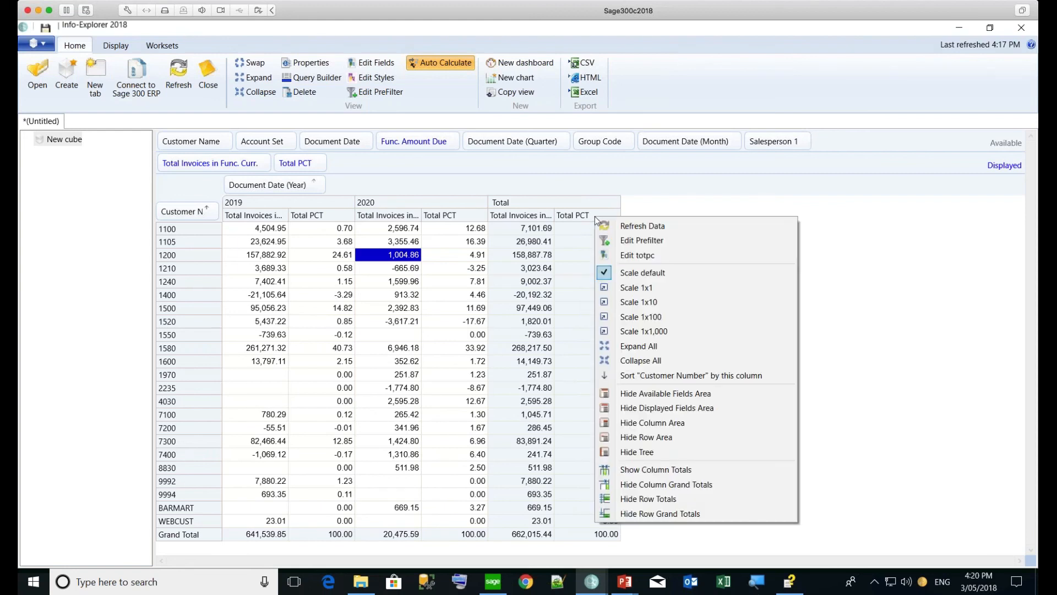
left_click(634, 380)
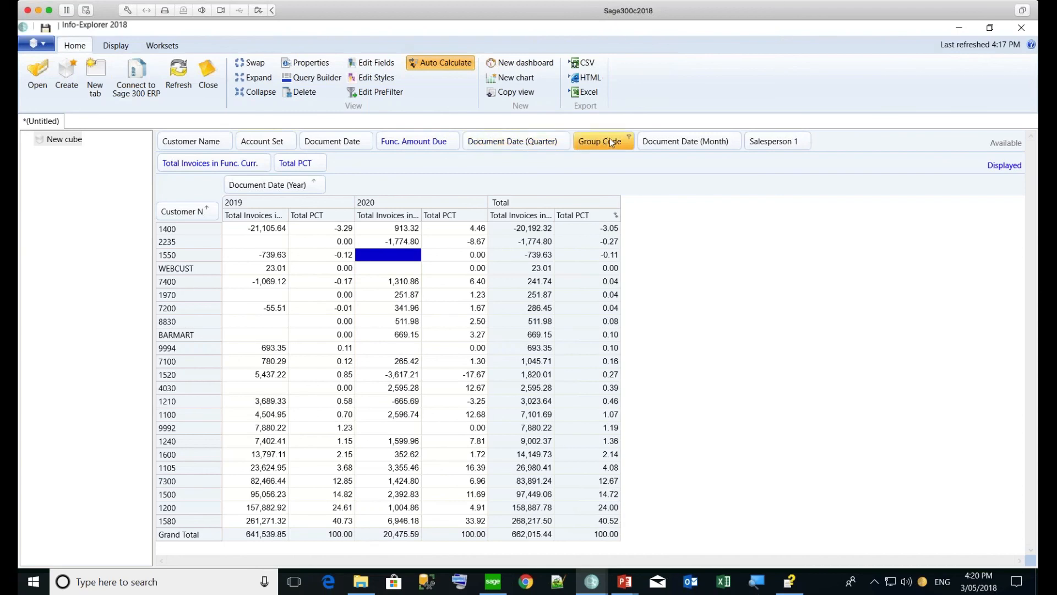
Group rows by Group Code (RTL, WHL) and remove Customer Number from the rows
left_click_drag(606, 141, 173, 216)
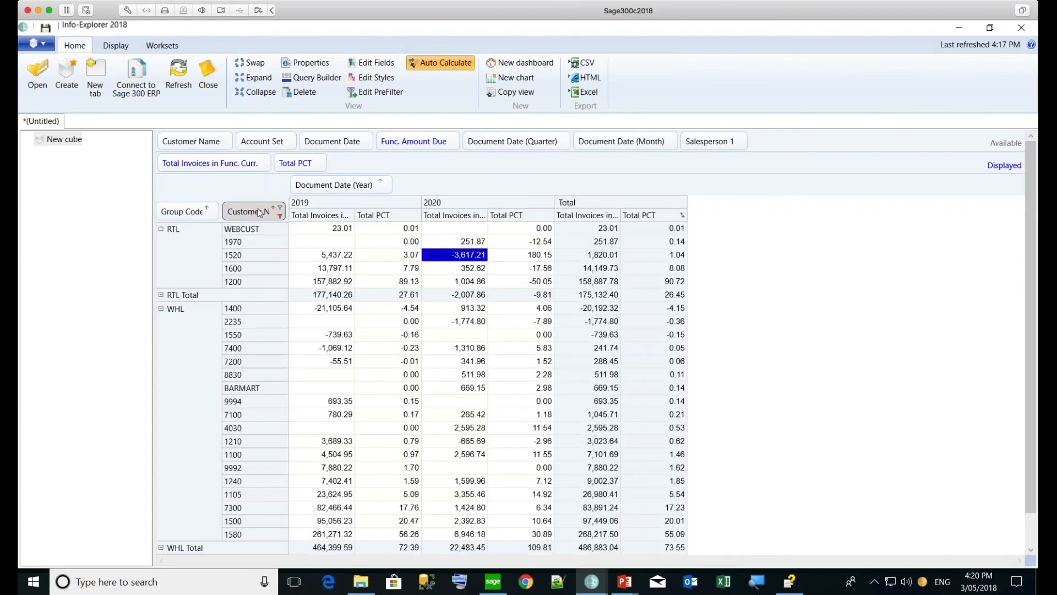
left_click_drag(249, 213, 361, 149)
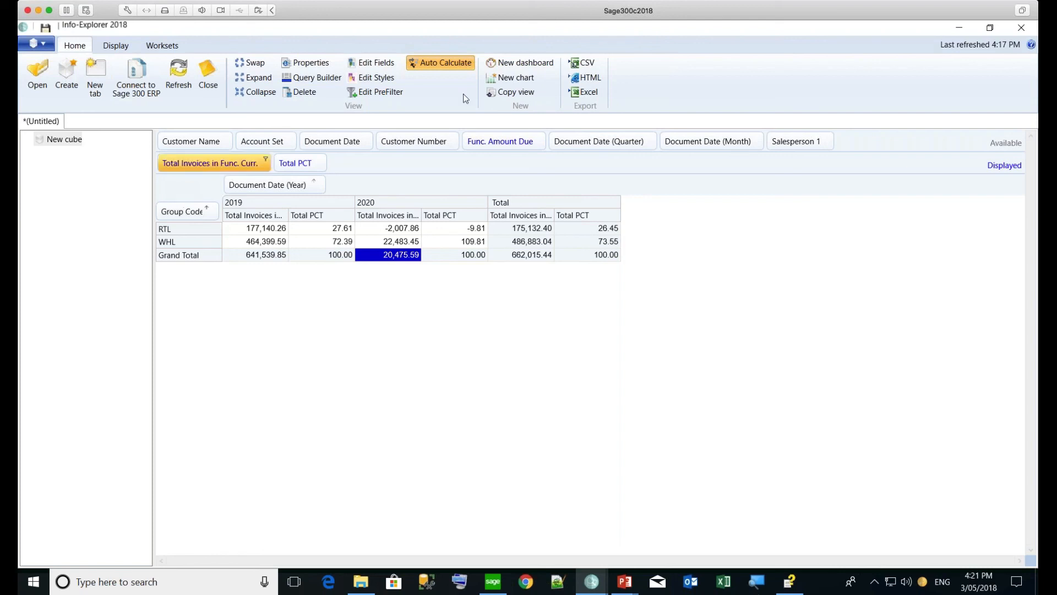
Duplicate the current view and rename the copy 'by customer'
left_click(505, 95)
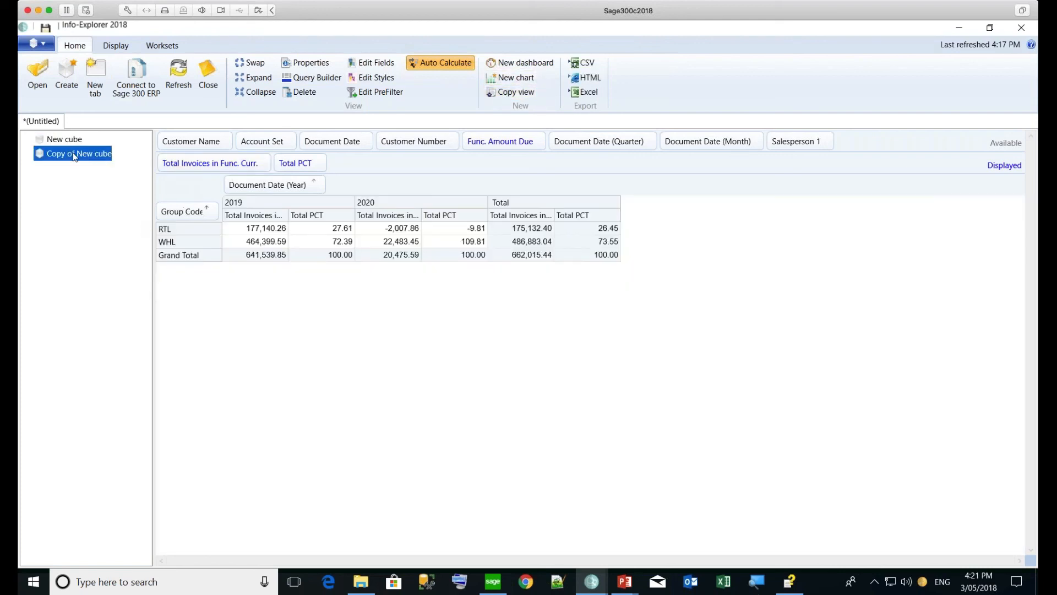
right_click(73, 159)
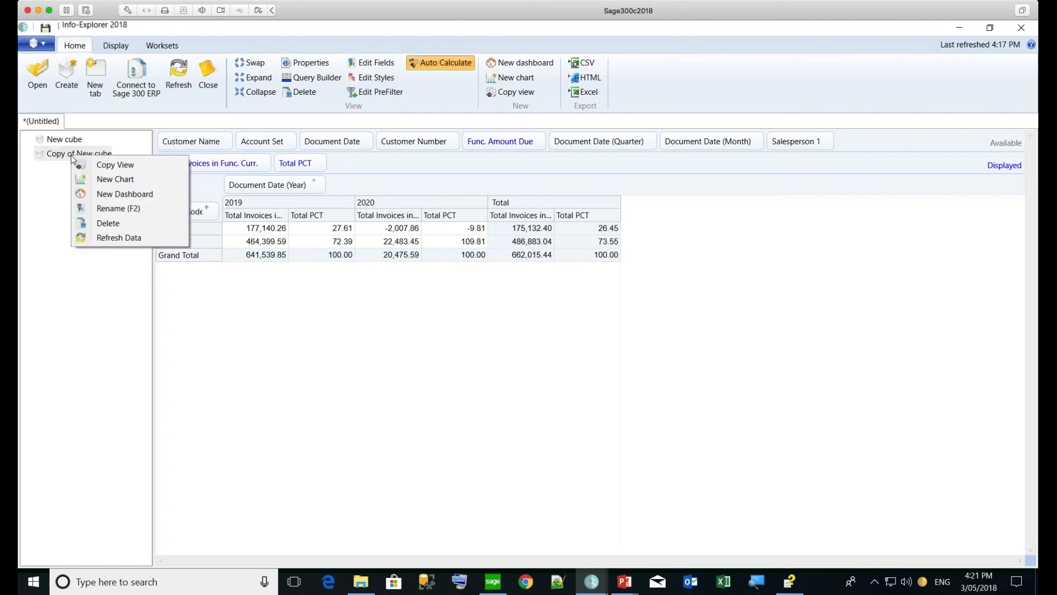
left_click(117, 208)
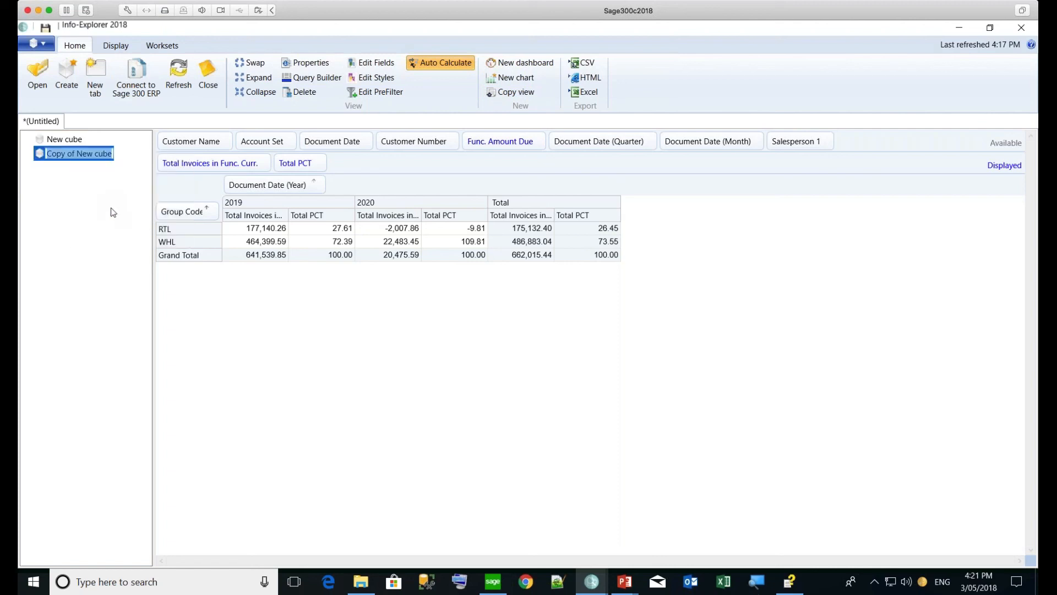
type("by")
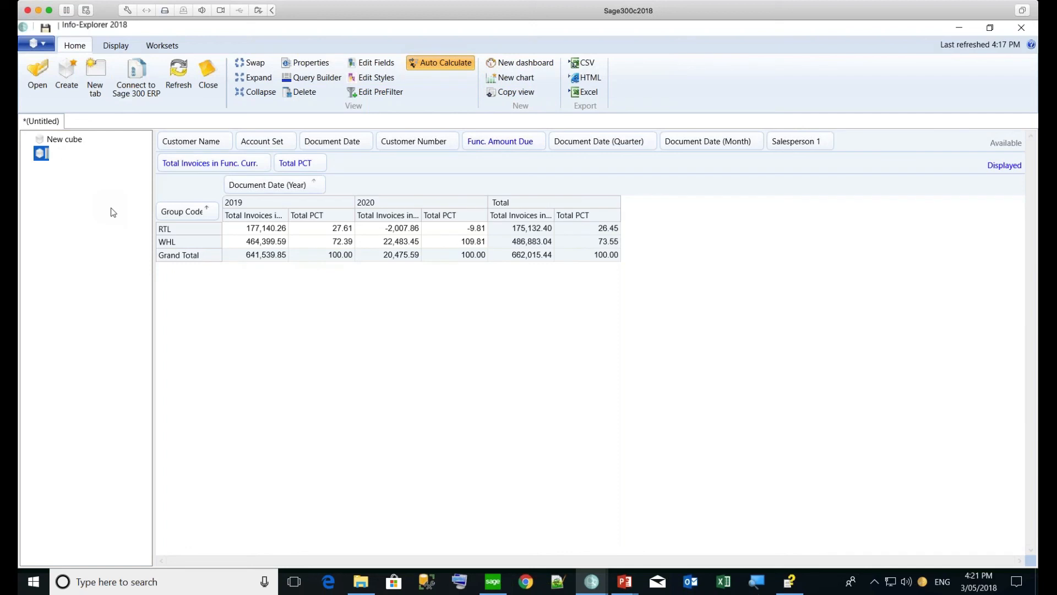
type(" customer")
key("Return")
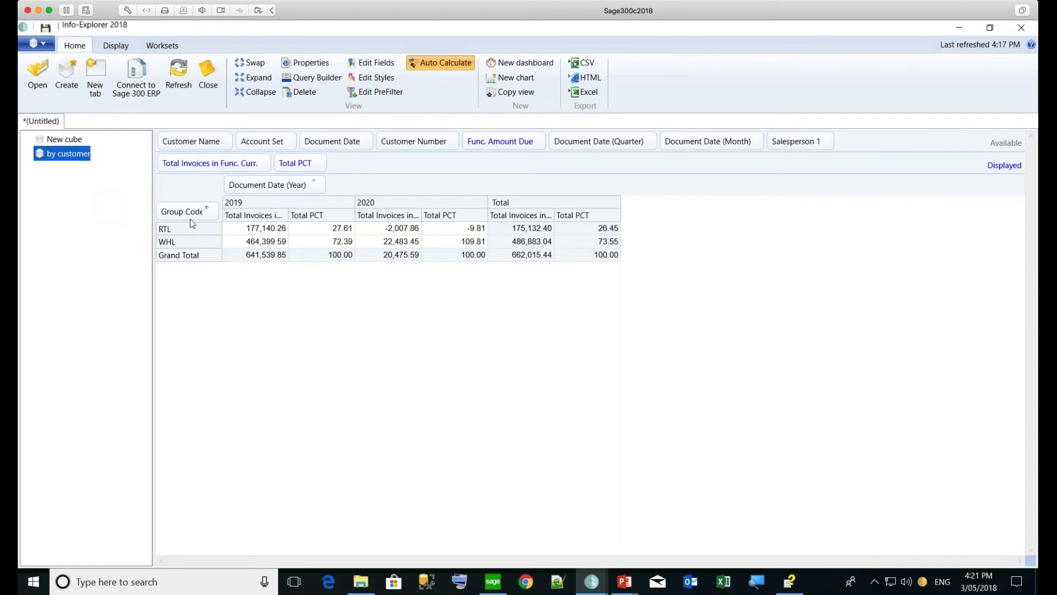
Put Customer Name in the rows in place of Group Code, then return to New cube
left_click_drag(191, 141, 163, 213)
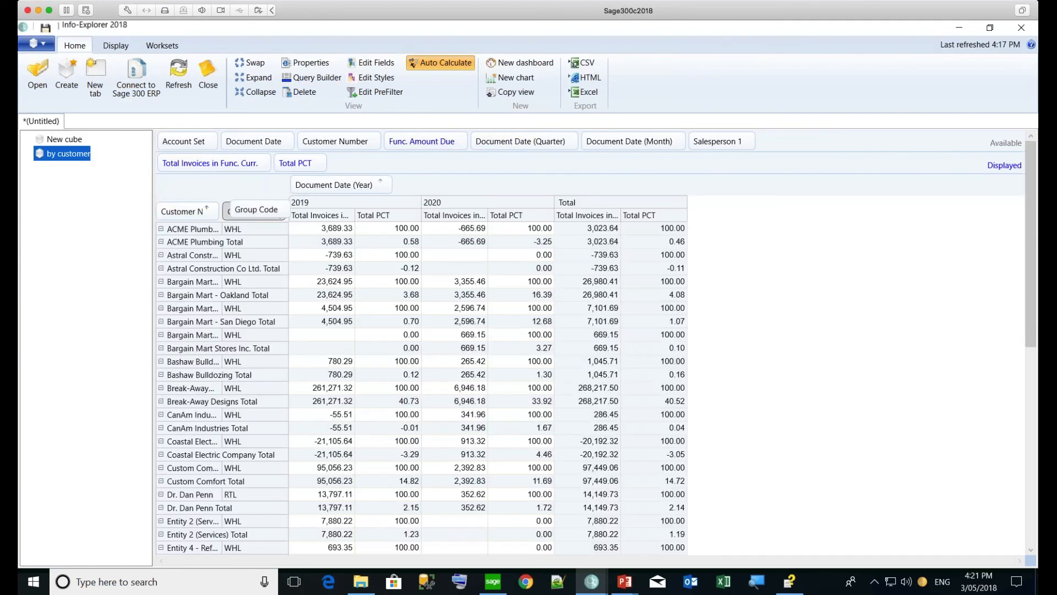
left_click_drag(280, 214, 299, 150)
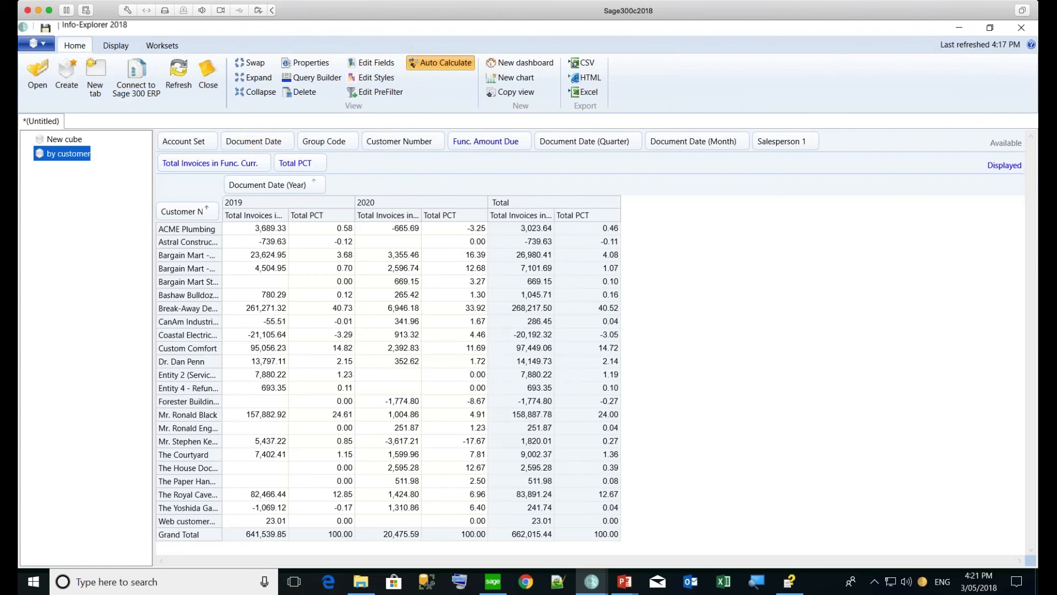
left_click(60, 139)
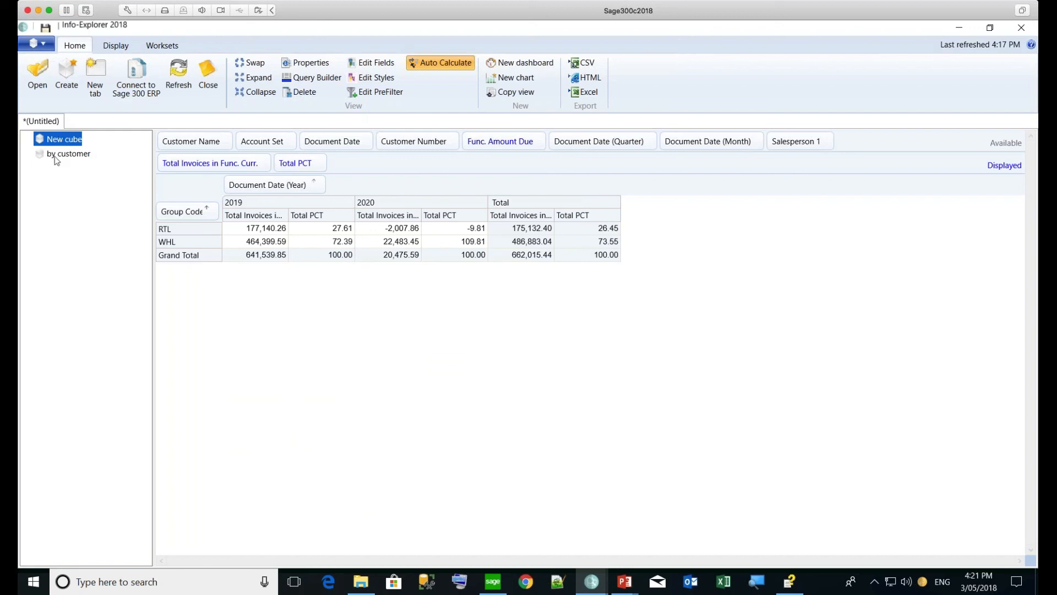
In the by customer view, keep the customer names in ascending order with all groups shown
left_click(56, 155)
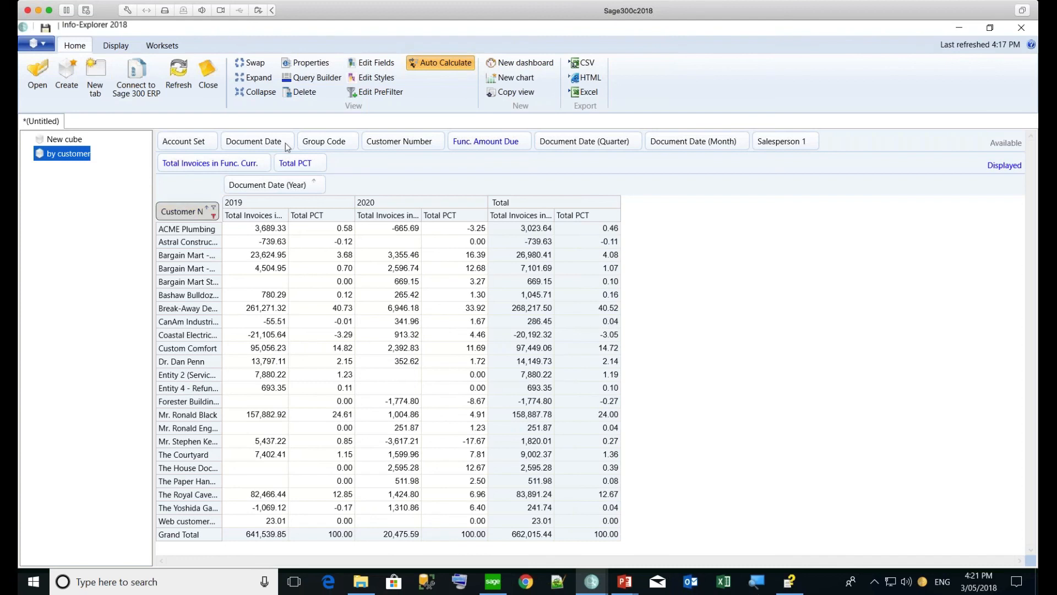
left_click(207, 210)
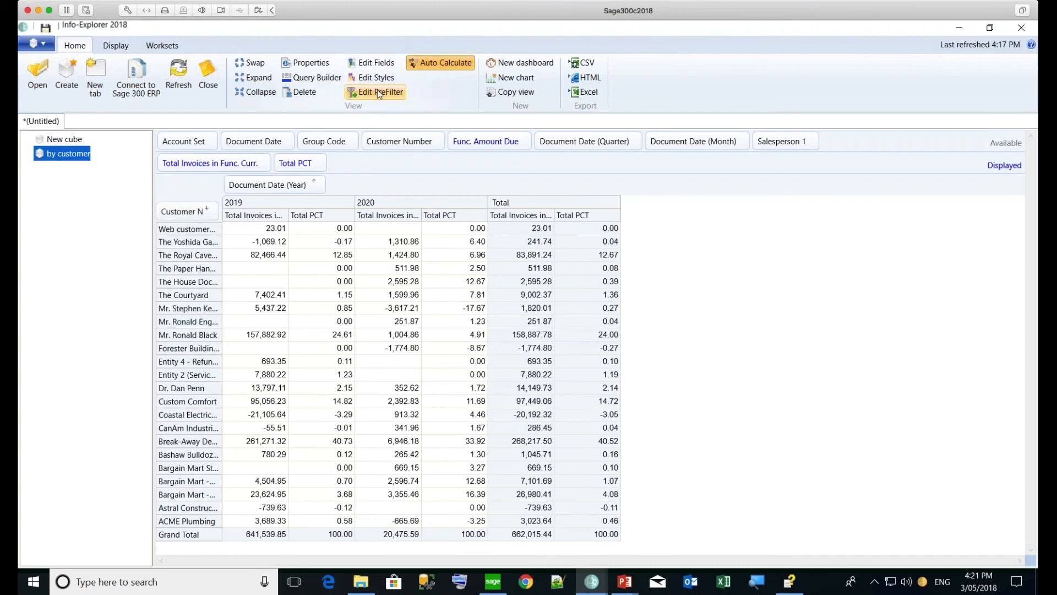
left_click(208, 212)
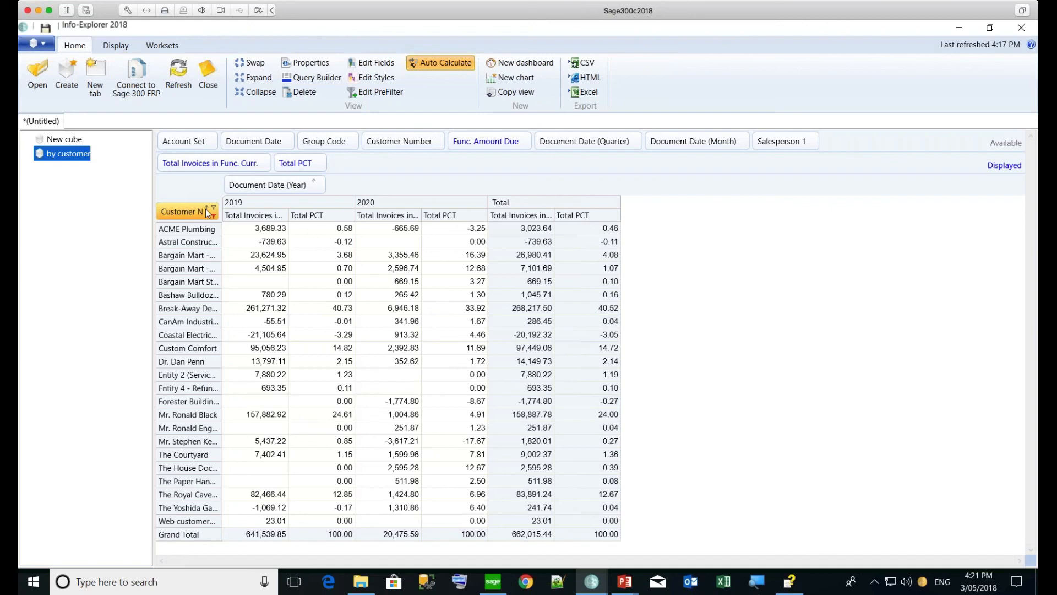
left_click(352, 139)
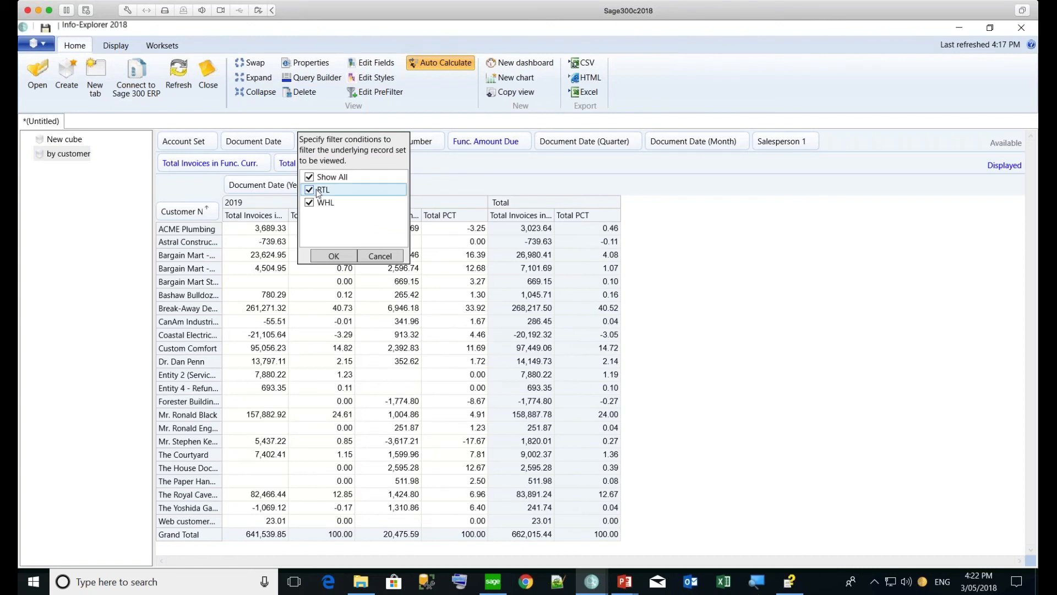
left_click(434, 172)
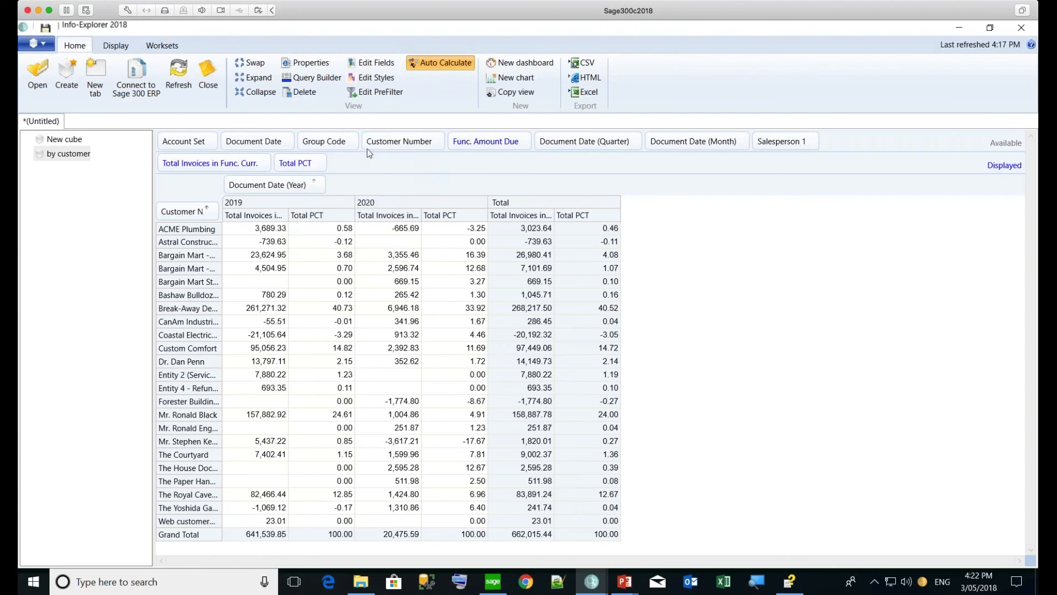
Group by Group Code filtered to RTL, then remove it and reset the filter to Show All
left_click_drag(326, 141, 176, 212)
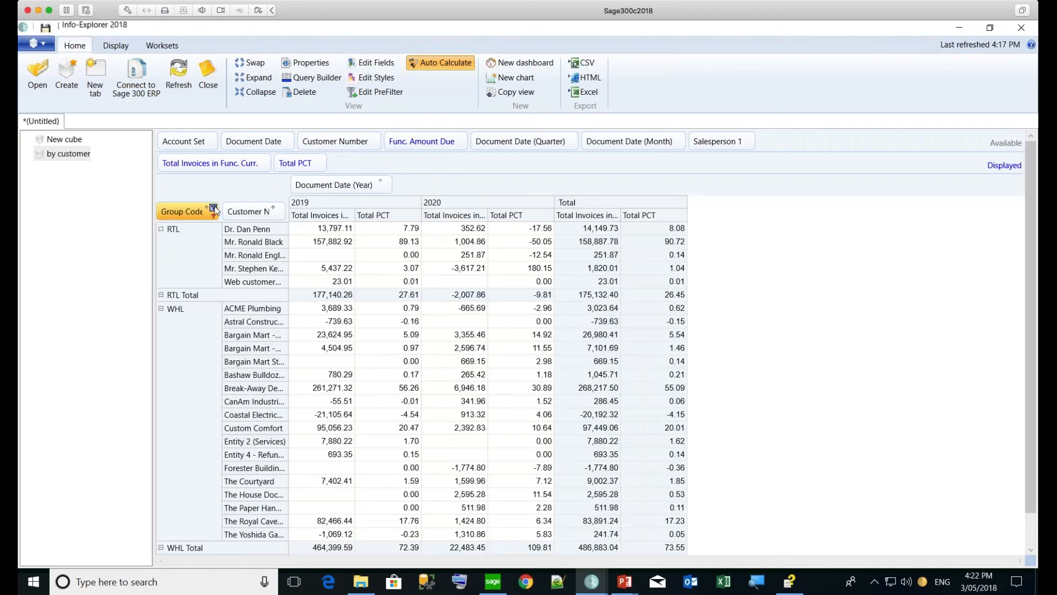
left_click(214, 209)
left_click(168, 248)
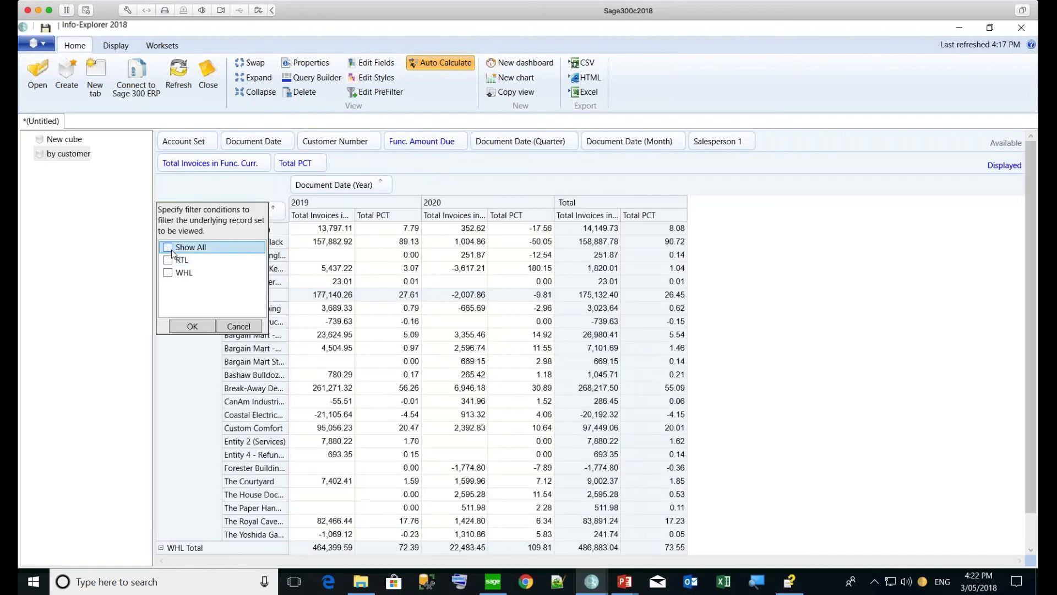
left_click(169, 260)
left_click(189, 327)
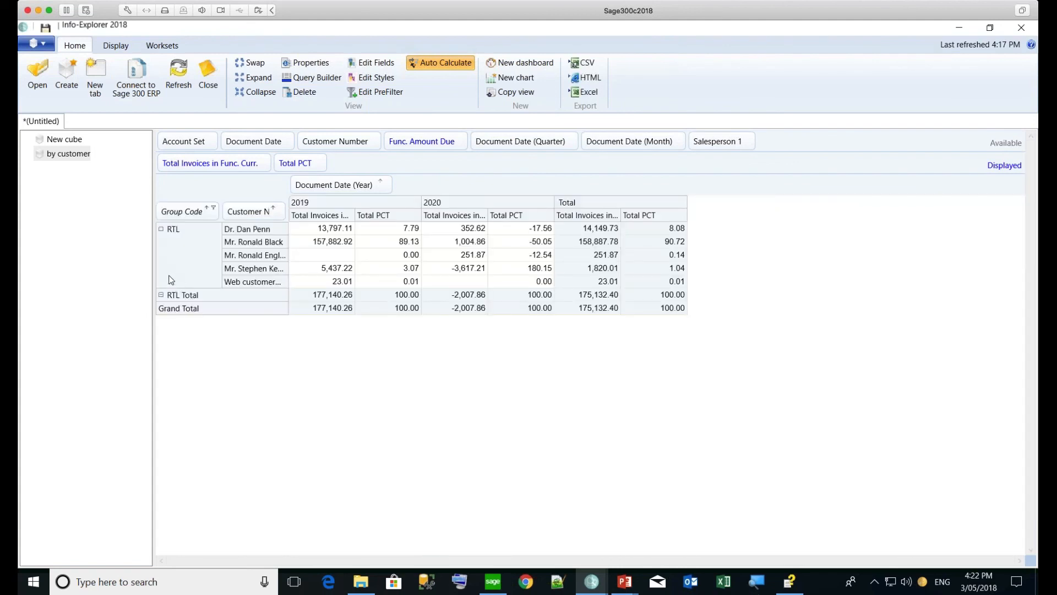
left_click_drag(171, 212, 383, 149)
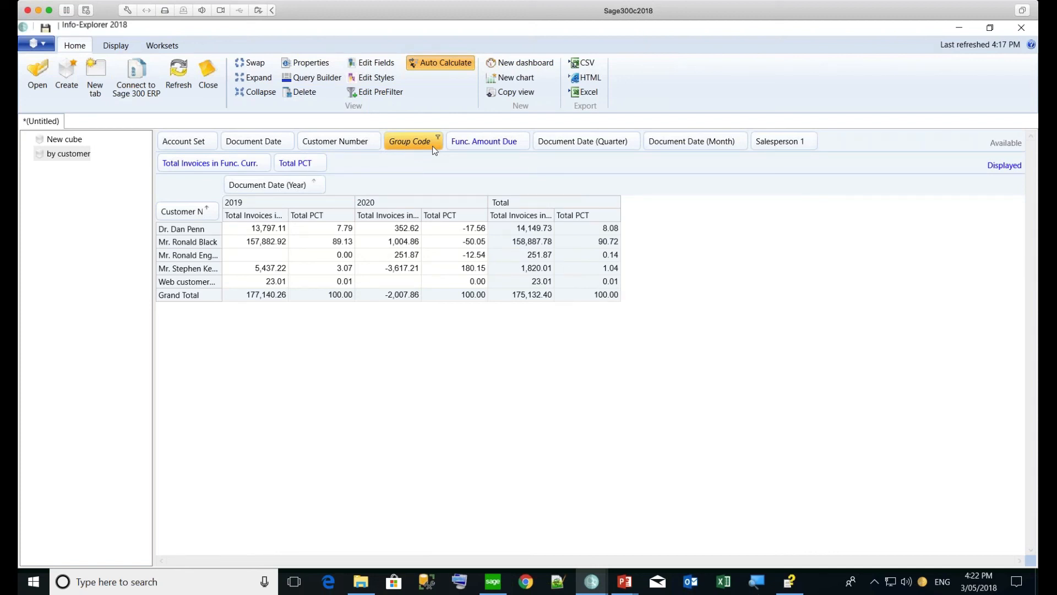
left_click(438, 139)
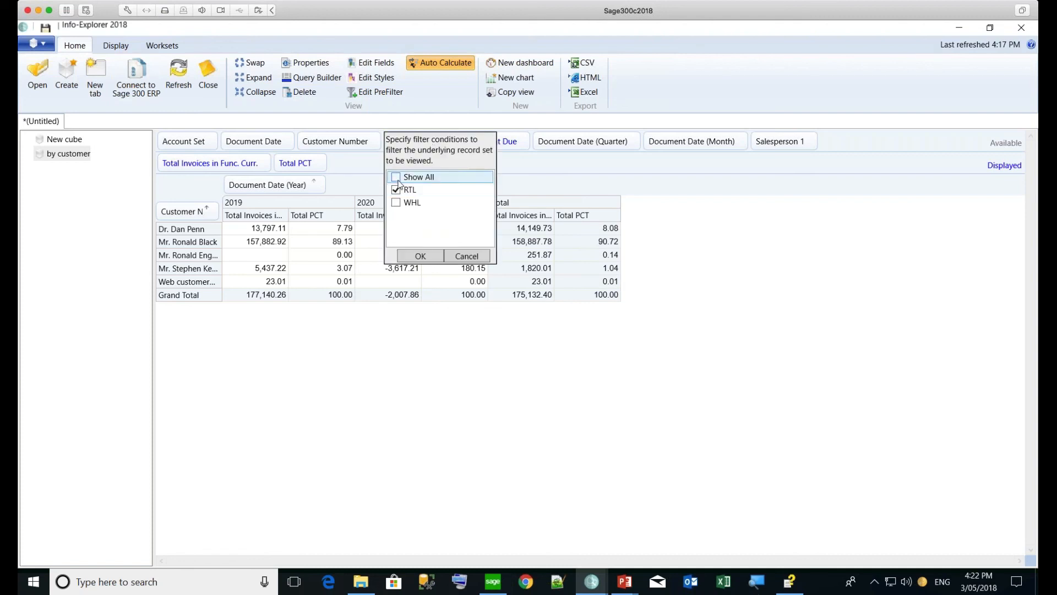
left_click(413, 259)
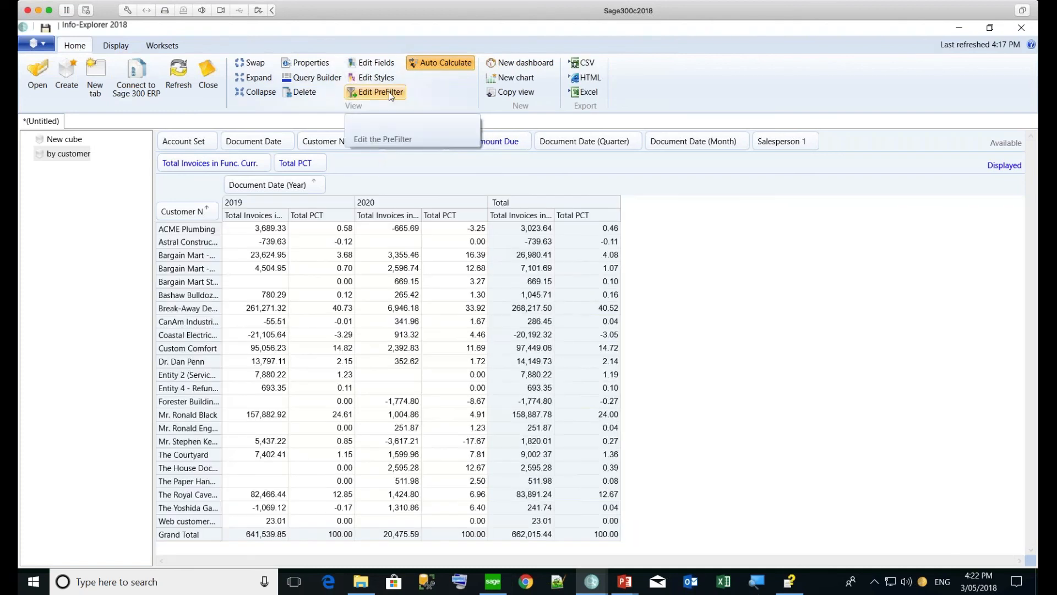
Add a Group Code = 'RTL' prefilter, leaving five customers totalling 175,132.40
left_click(388, 92)
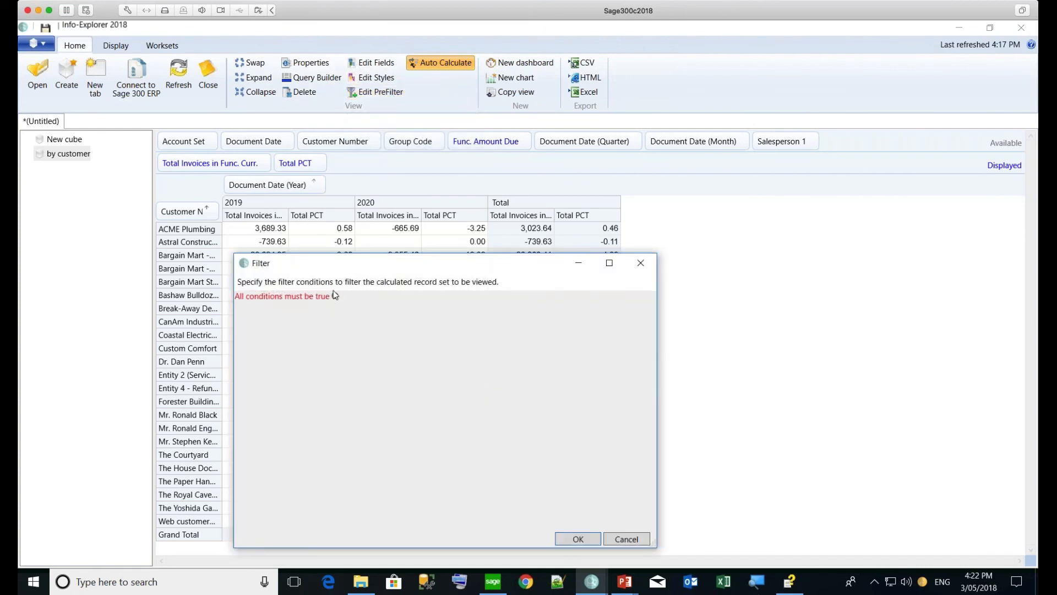
left_click(336, 297)
left_click(283, 307)
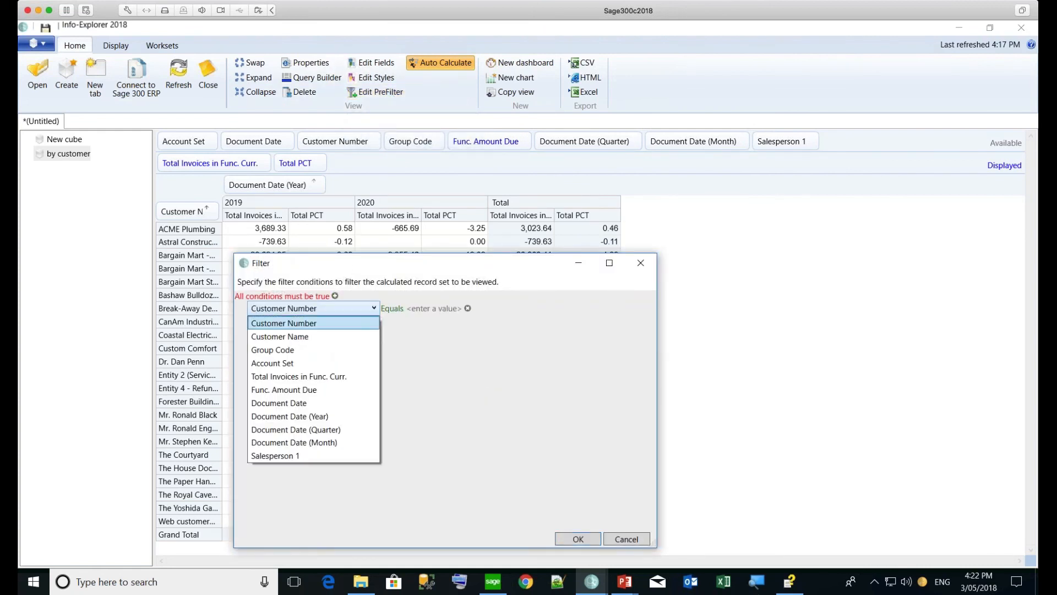
left_click(282, 355)
left_click(425, 310)
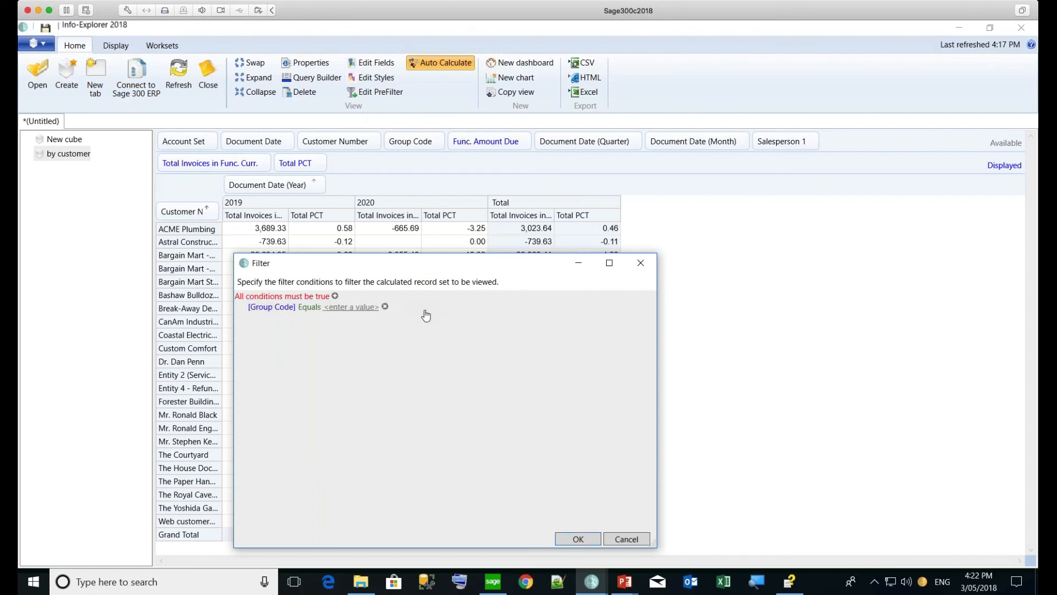
left_click(363, 313)
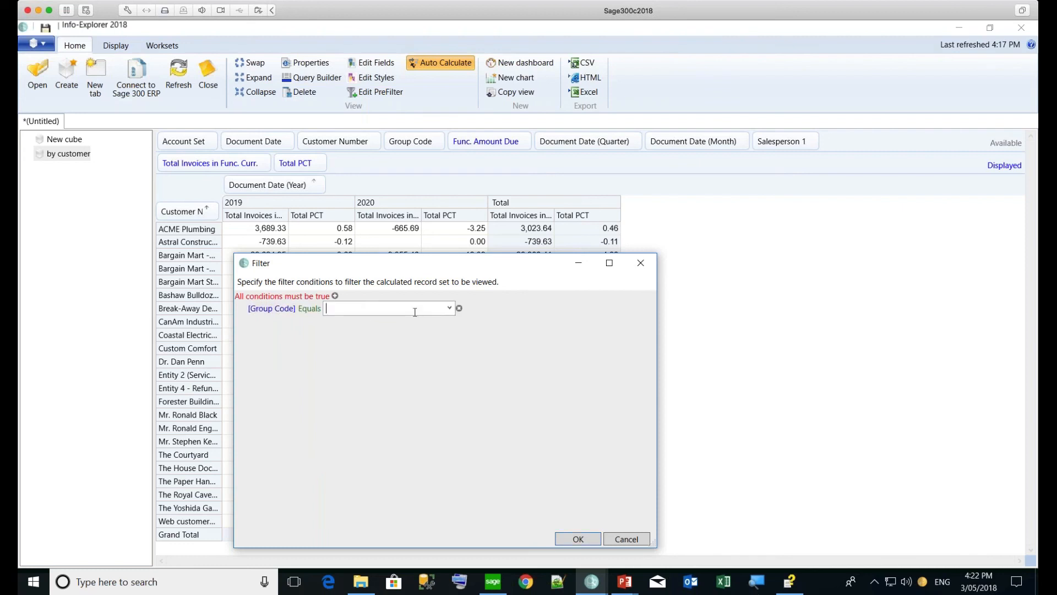
left_click(450, 308)
left_click(380, 323)
left_click(567, 538)
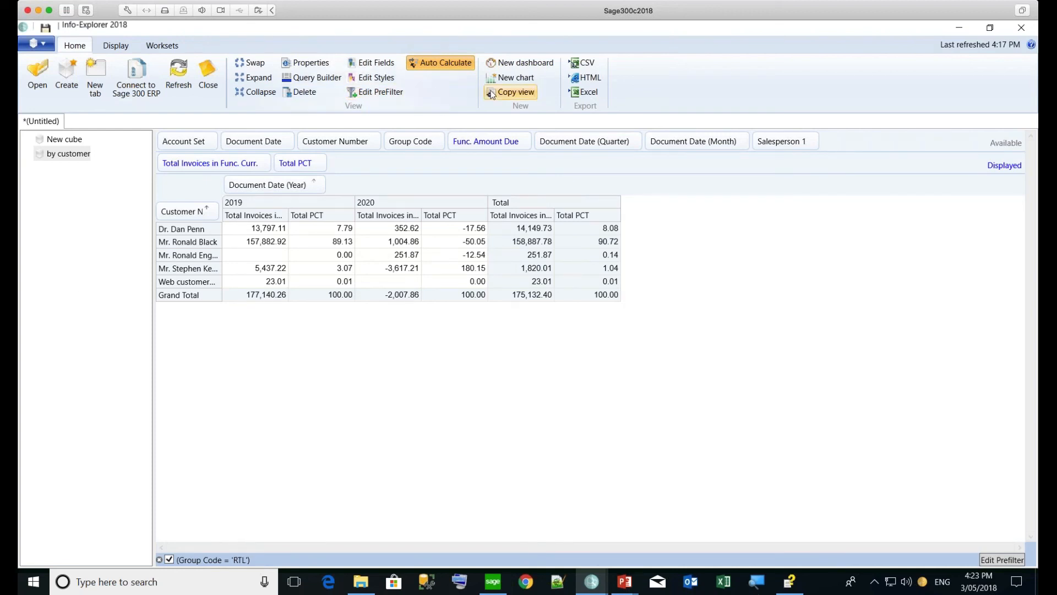
Duplicate the view and list rows by Salesperson 1 instead of Customer Name
left_click(509, 92)
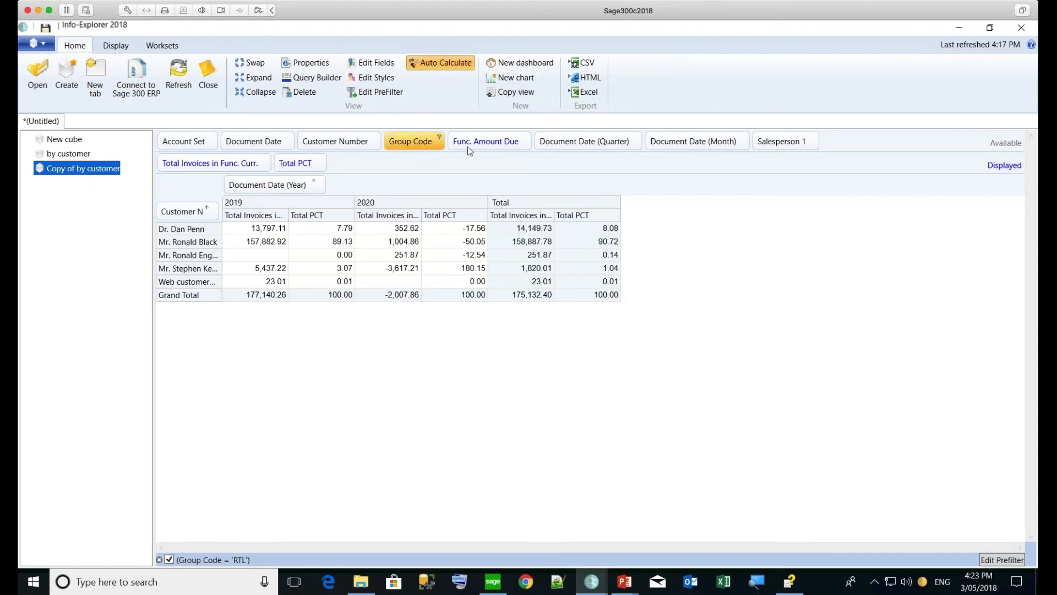
left_click_drag(781, 142, 191, 219)
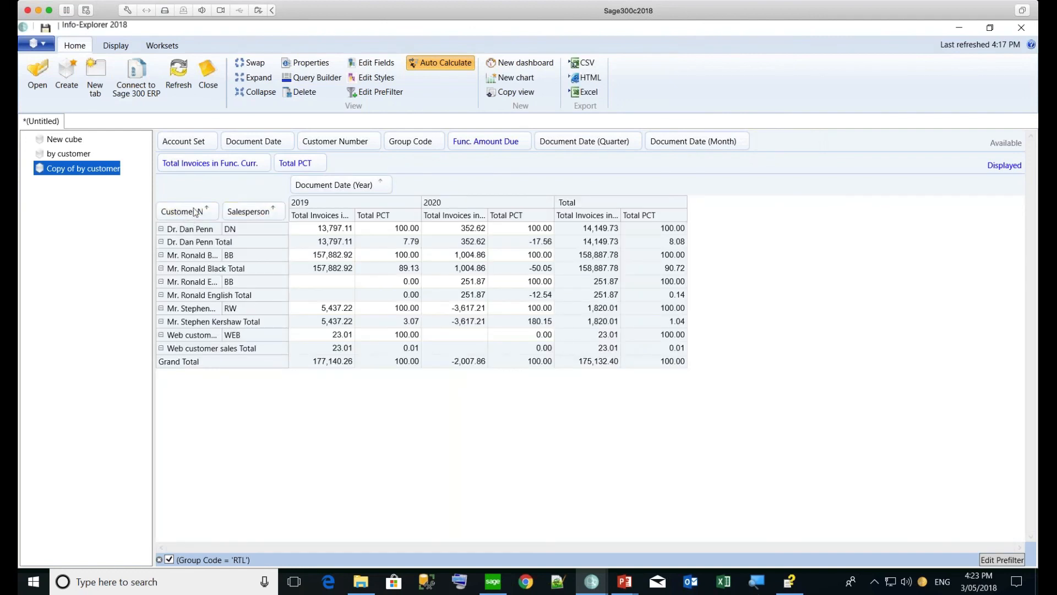
left_click_drag(190, 209, 414, 152)
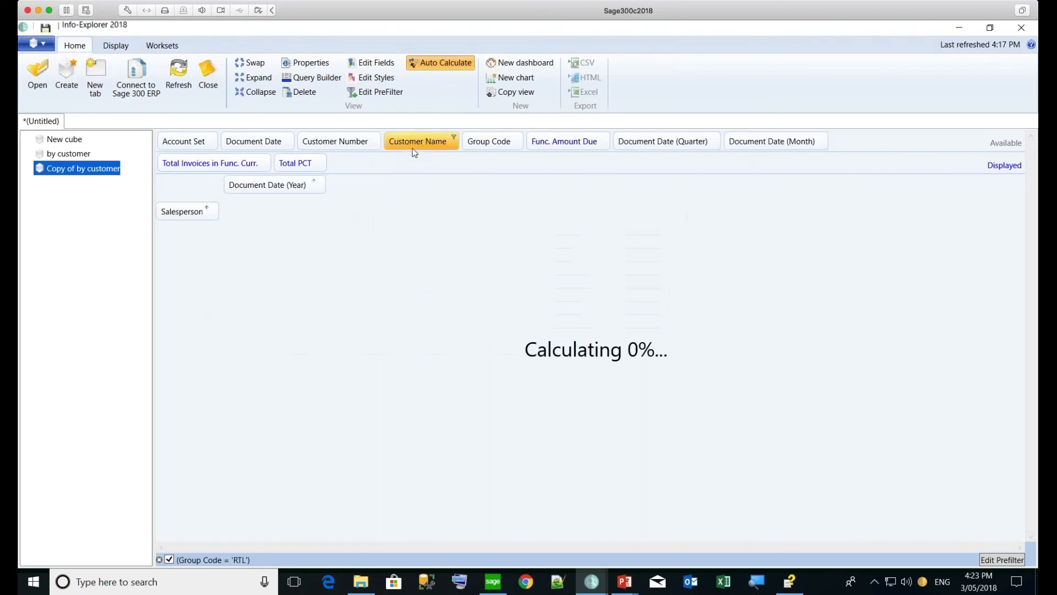
Turn off the RTL prefilter, remove Total PCT, and hide the column grand totals
left_click(170, 559)
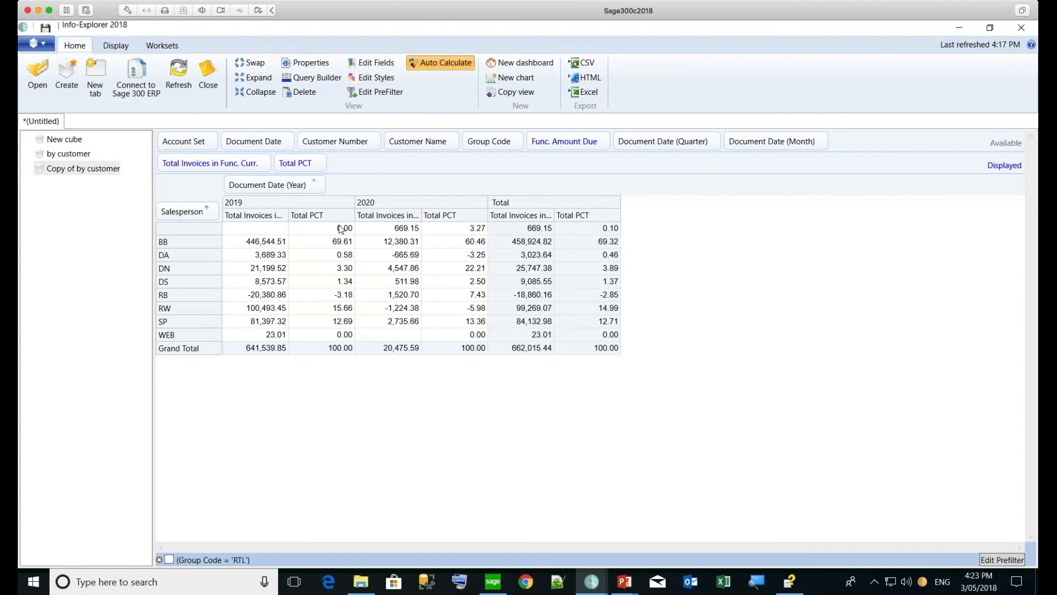
left_click_drag(295, 163, 295, 144)
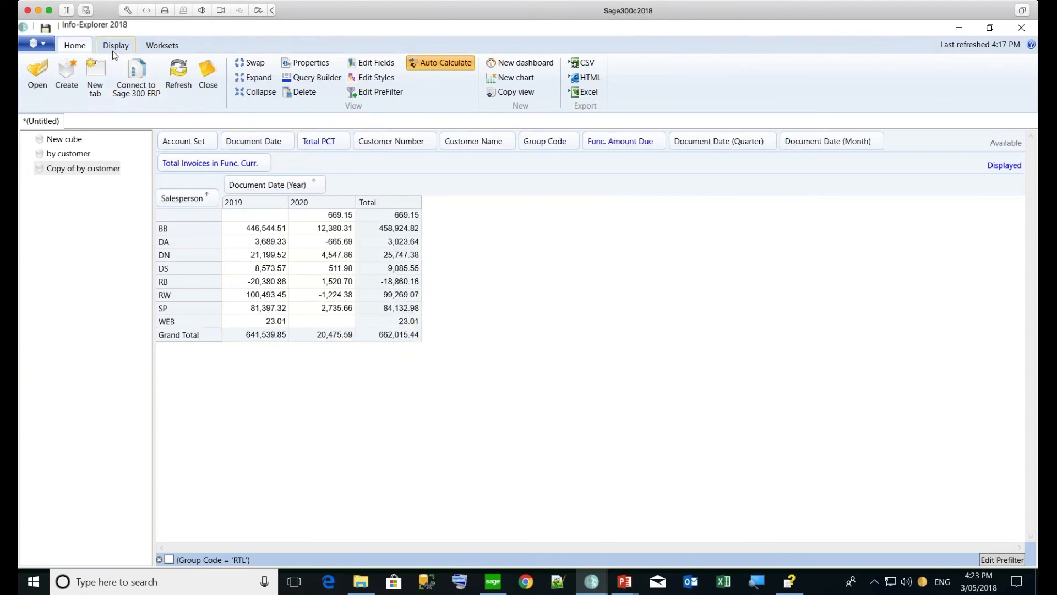
left_click(113, 49)
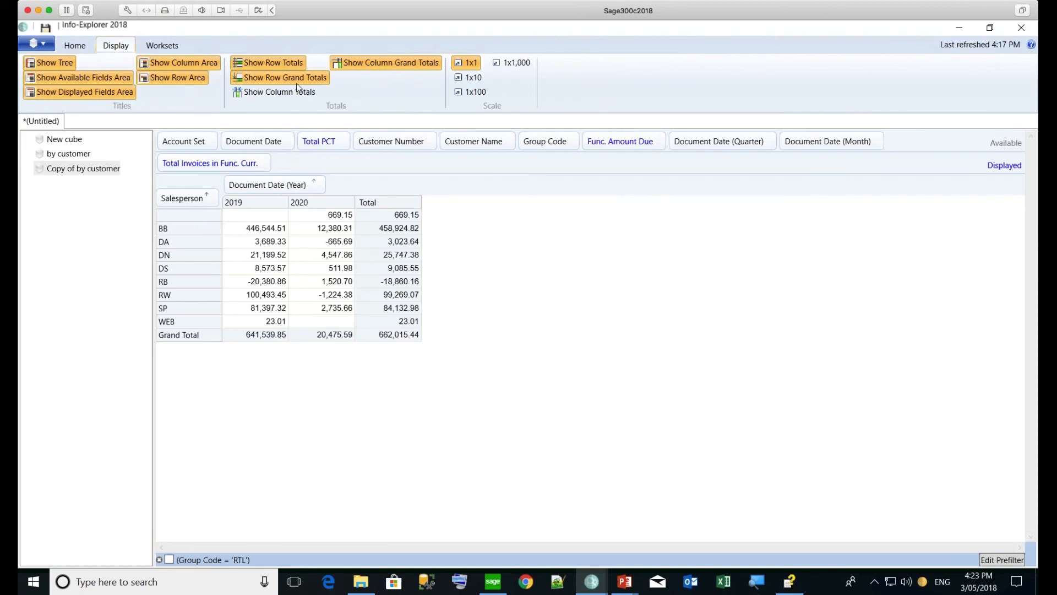
left_click(372, 68)
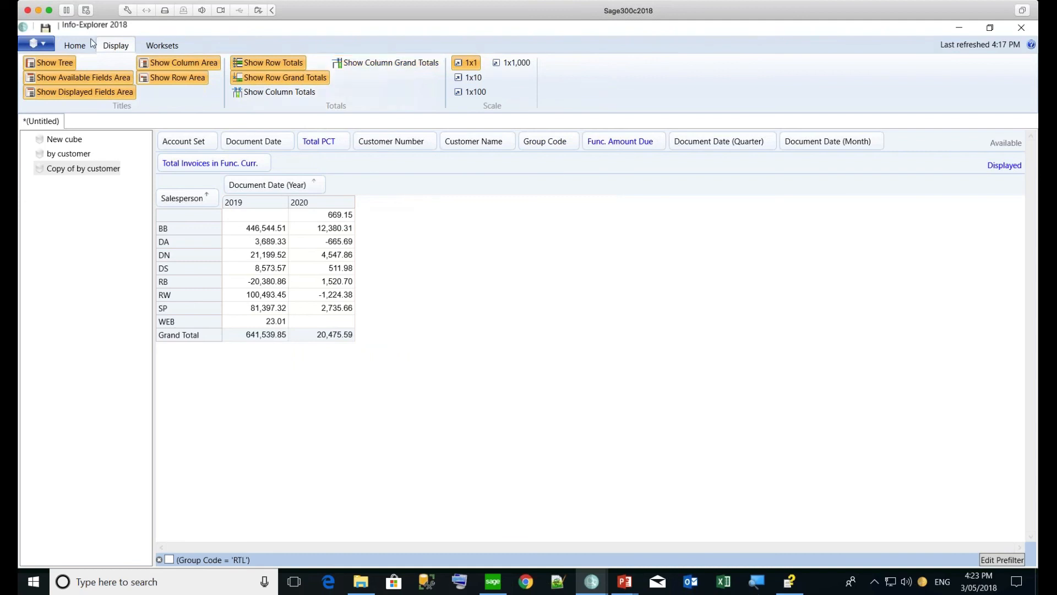
left_click(75, 45)
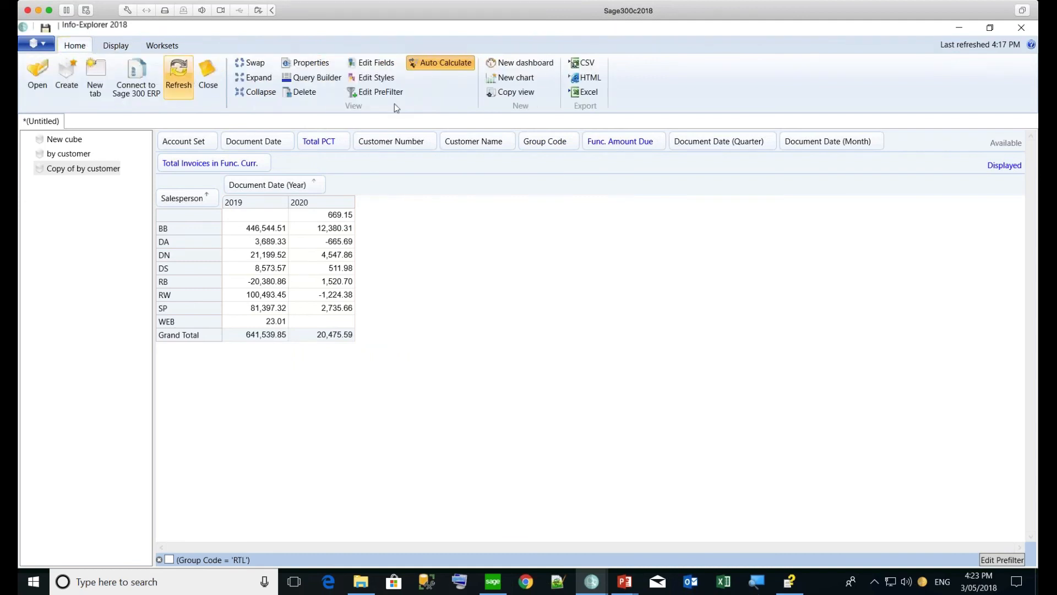
Create a chart of the salesperson invoice totals and display it as a pie chart
left_click(517, 77)
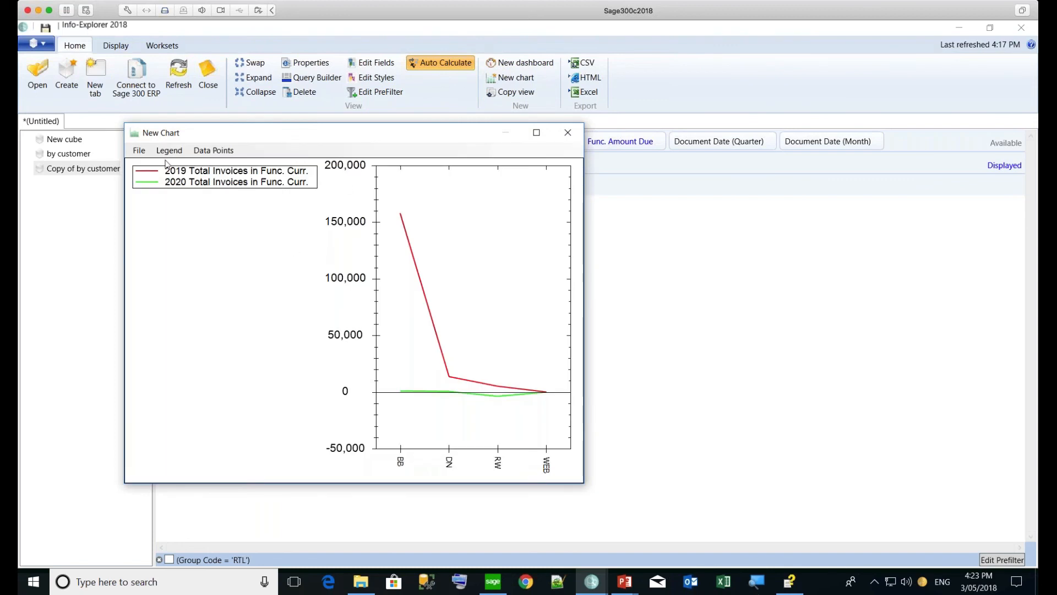
left_click(138, 151)
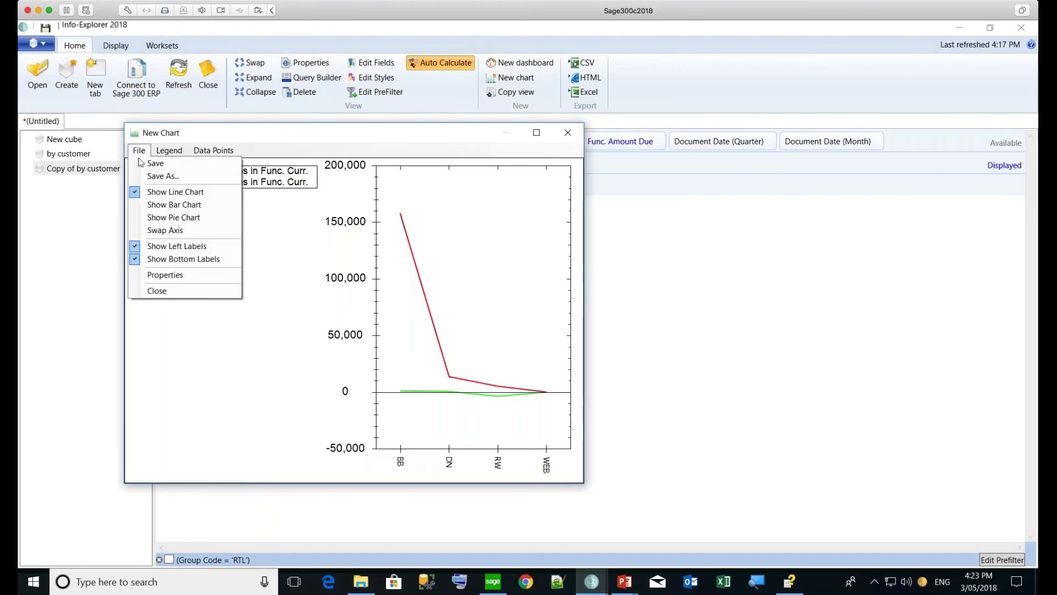
left_click(158, 204)
left_click(140, 151)
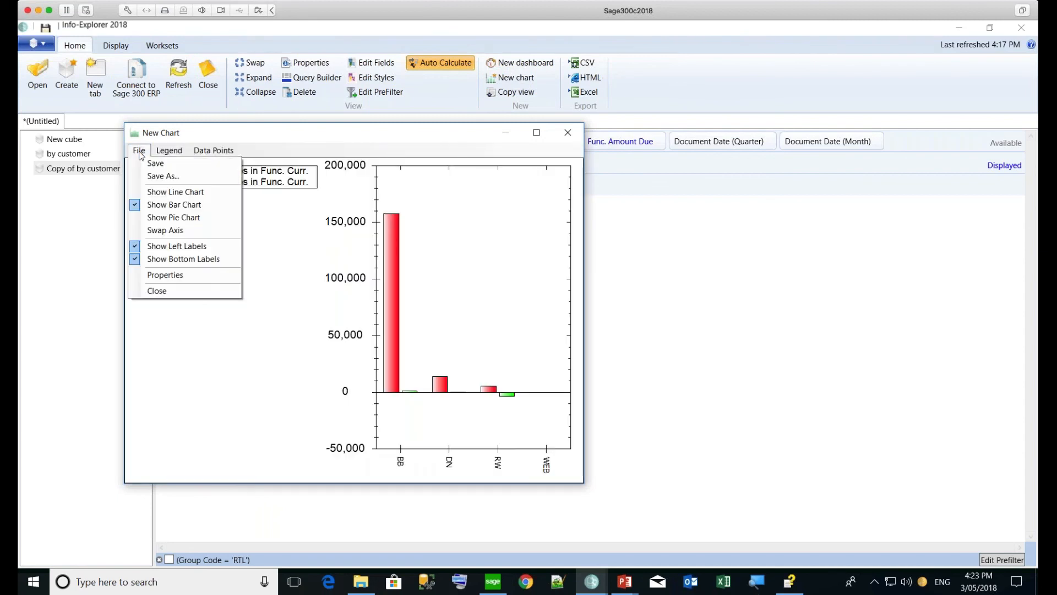
left_click(157, 216)
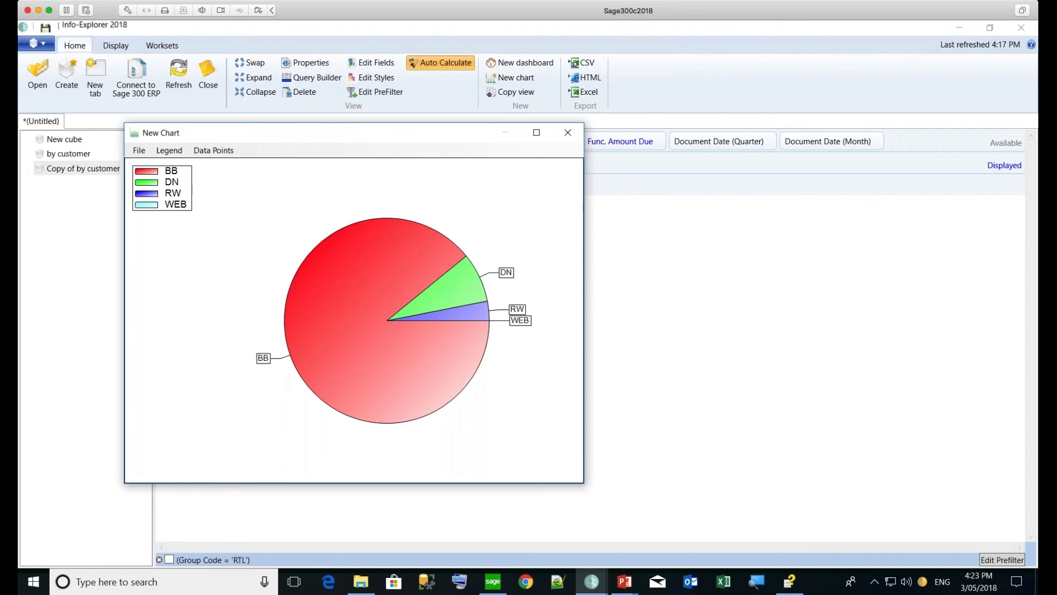
Save the pie chart as 'salespeople' and close the chart window
left_click(136, 154)
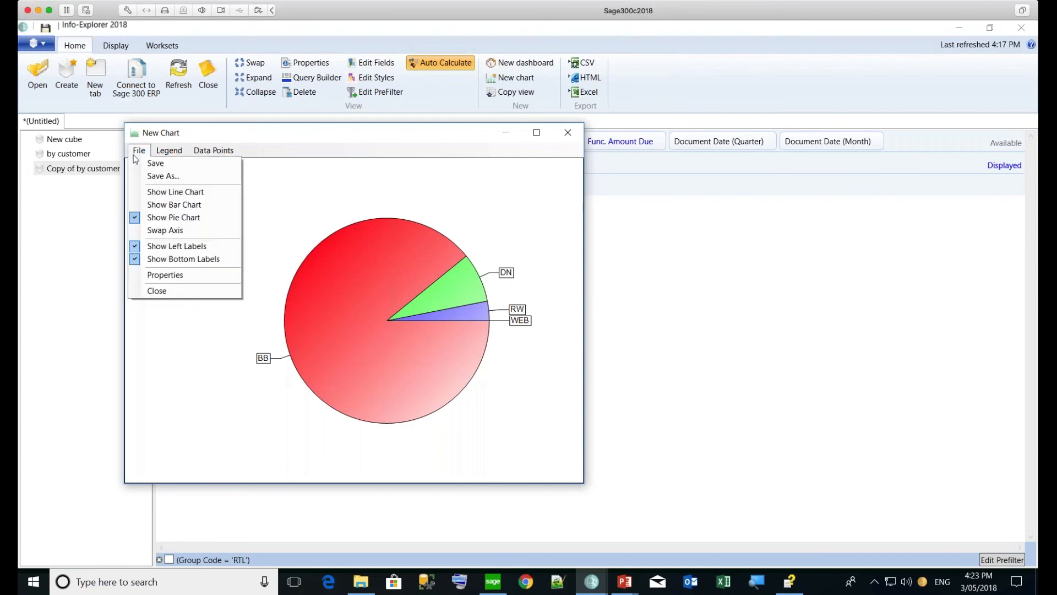
left_click(160, 176)
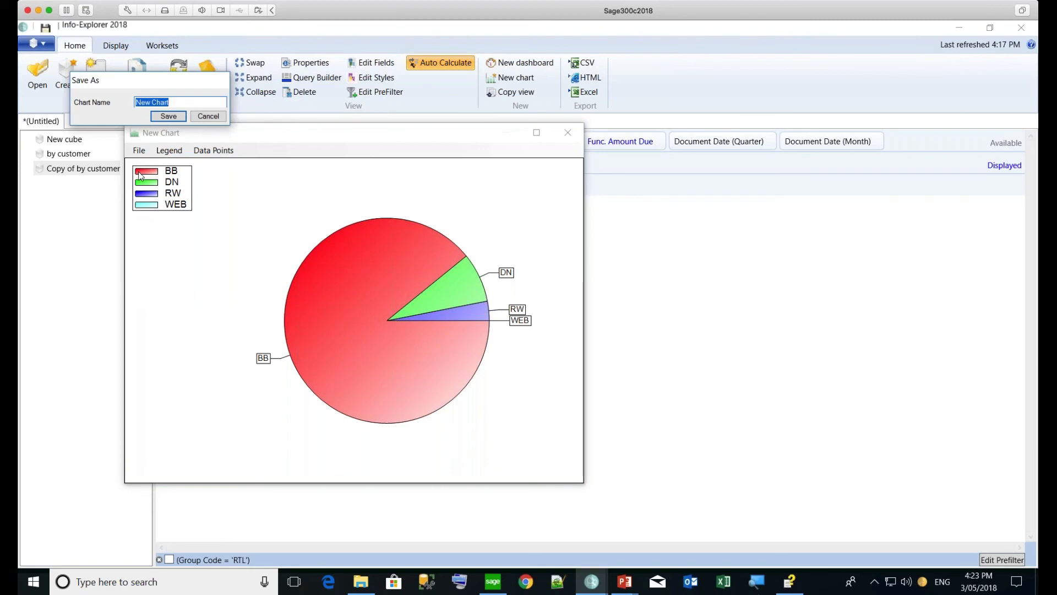
type("sap")
key("BackSpace")
type("lespeople")
key("Return")
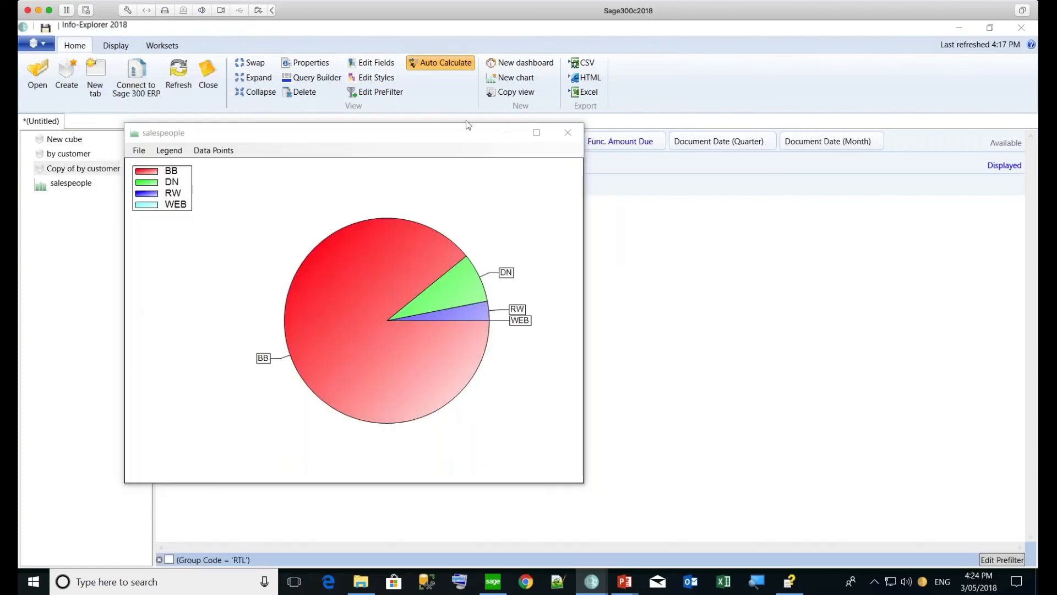
left_click(567, 133)
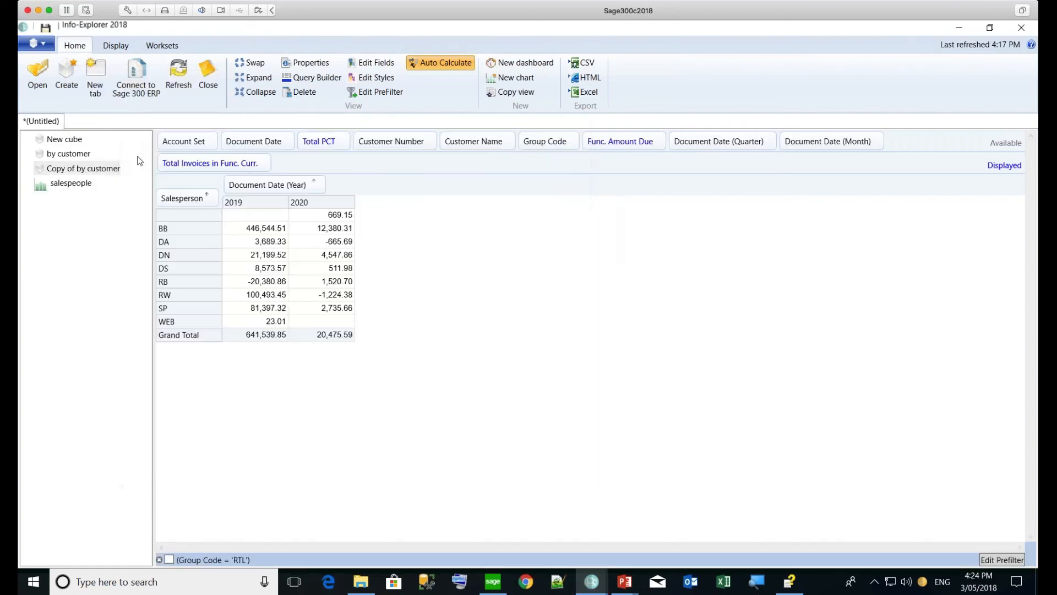
Open the salespeople chart and display 2019 and 2020 invoice totals as bars
left_click(65, 185)
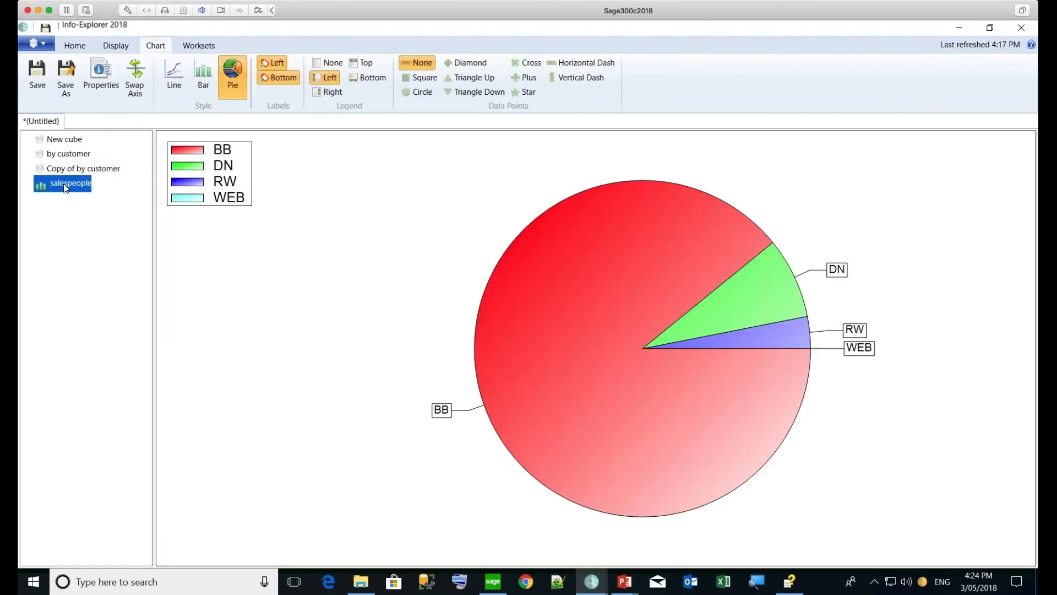
left_click(207, 82)
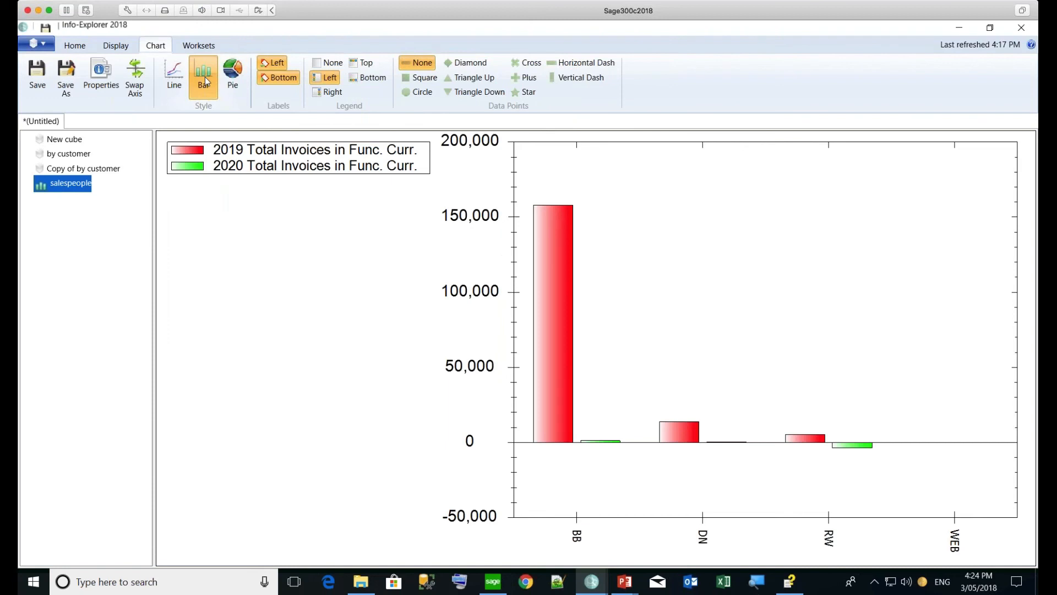
left_click(177, 81)
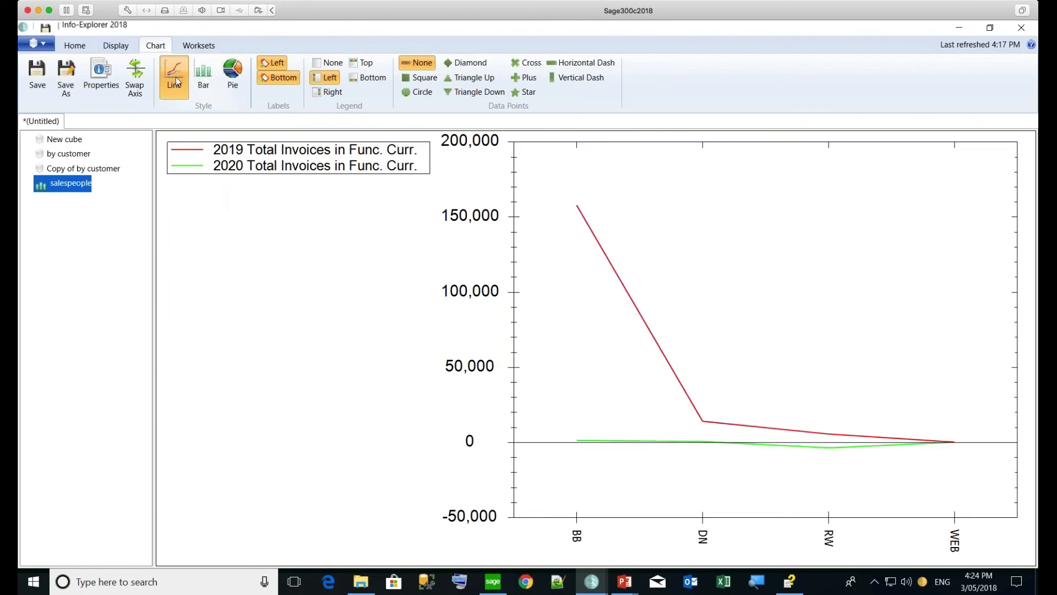
left_click(214, 78)
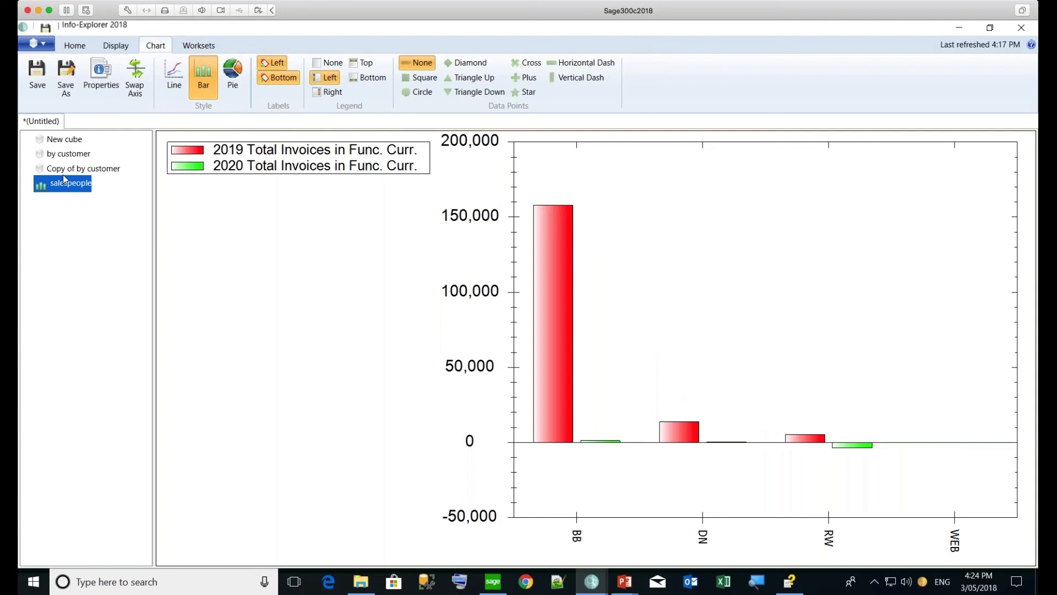
left_click(83, 49)
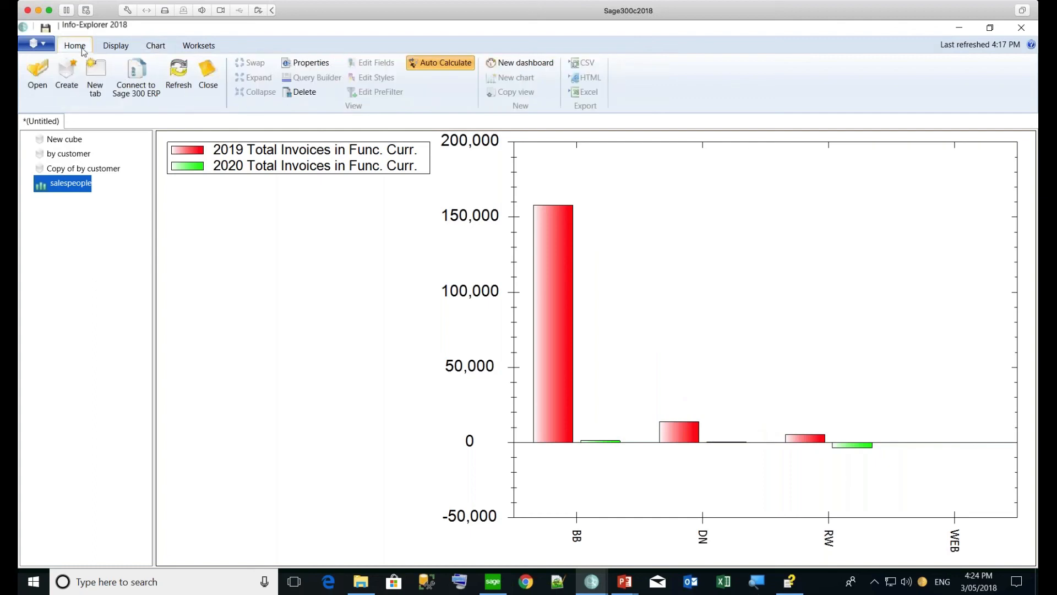
Create a new dashboard and place the New cube table and salespeople chart on it
left_click(520, 64)
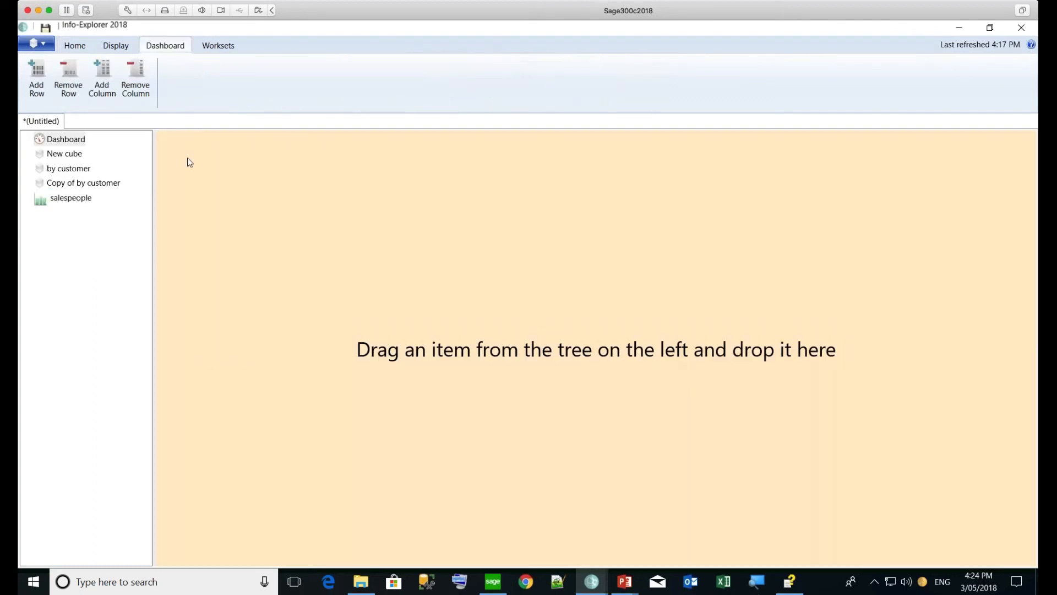
left_click_drag(71, 159, 239, 177)
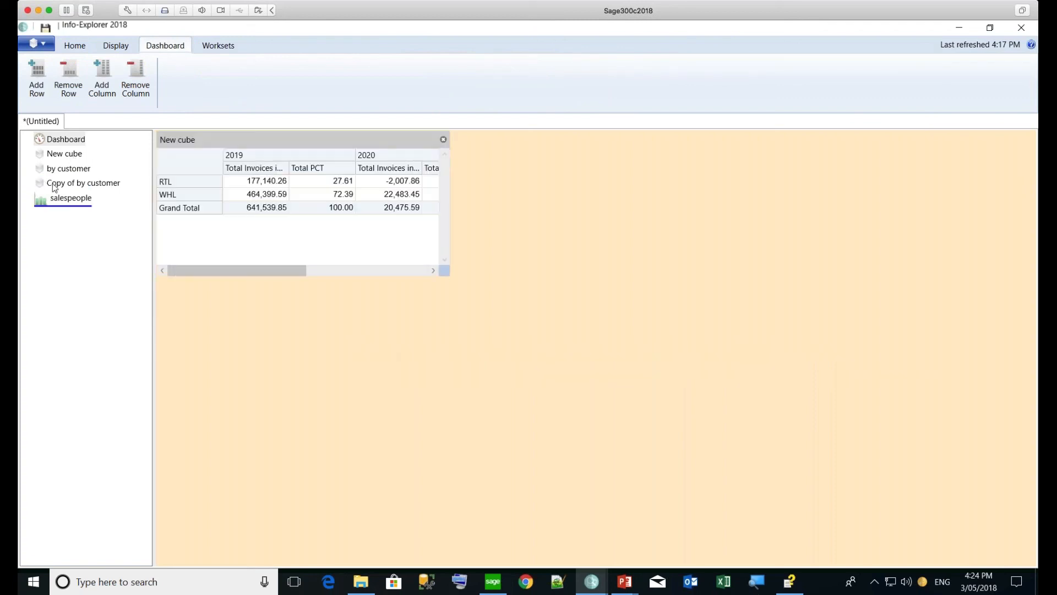
left_click_drag(55, 200, 564, 228)
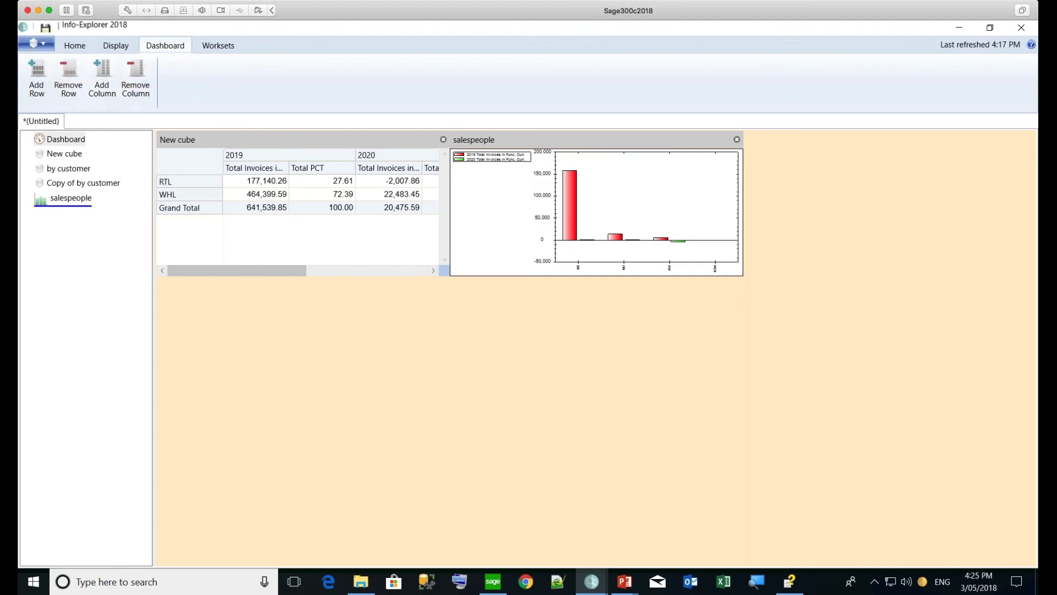
Open the Demo Cubes sample page, preview the Accounts Payable cubes, then show all modules again
left_click(48, 45)
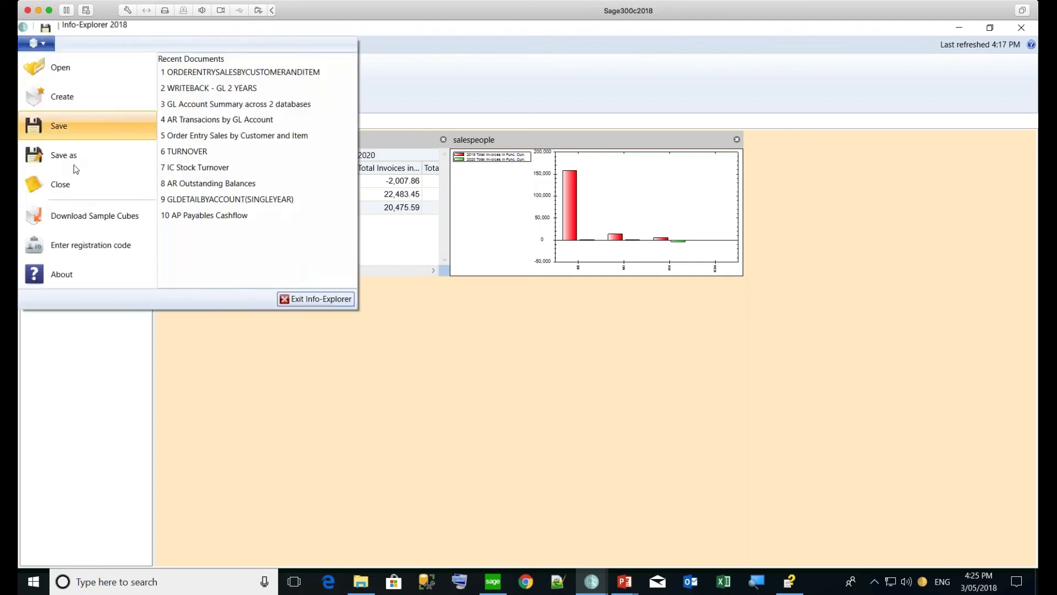
left_click(82, 217)
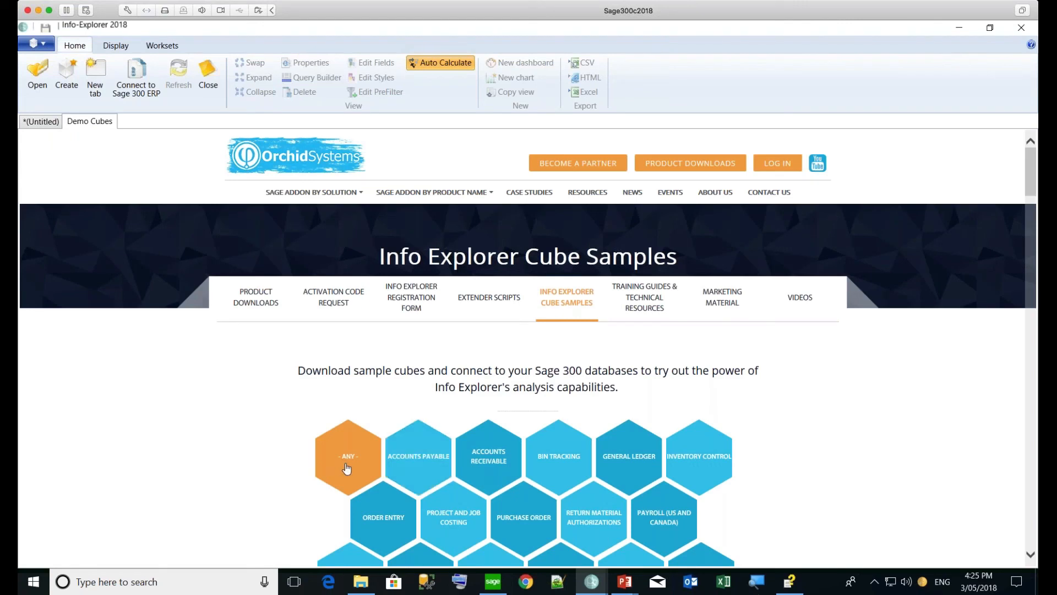
left_click(432, 465)
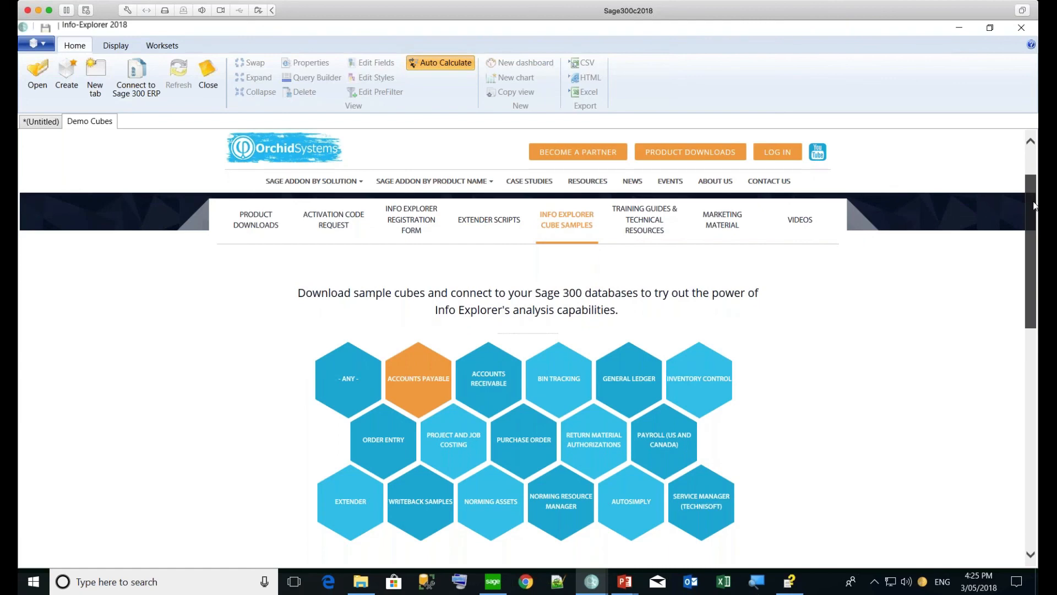
left_click_drag(1030, 202, 1027, 287)
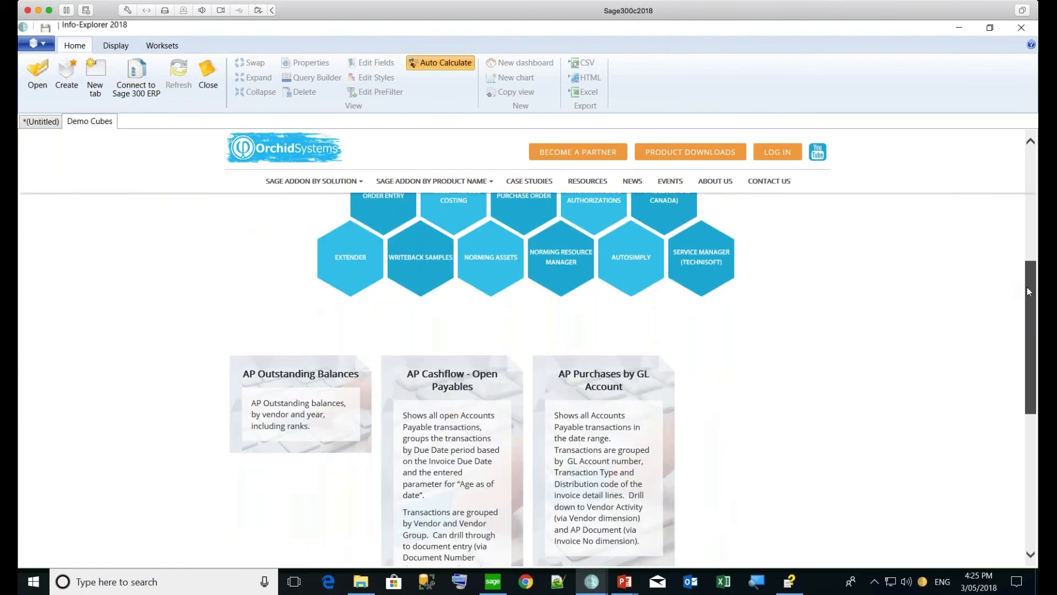
left_click_drag(1027, 291, 1028, 242)
left_click(344, 279)
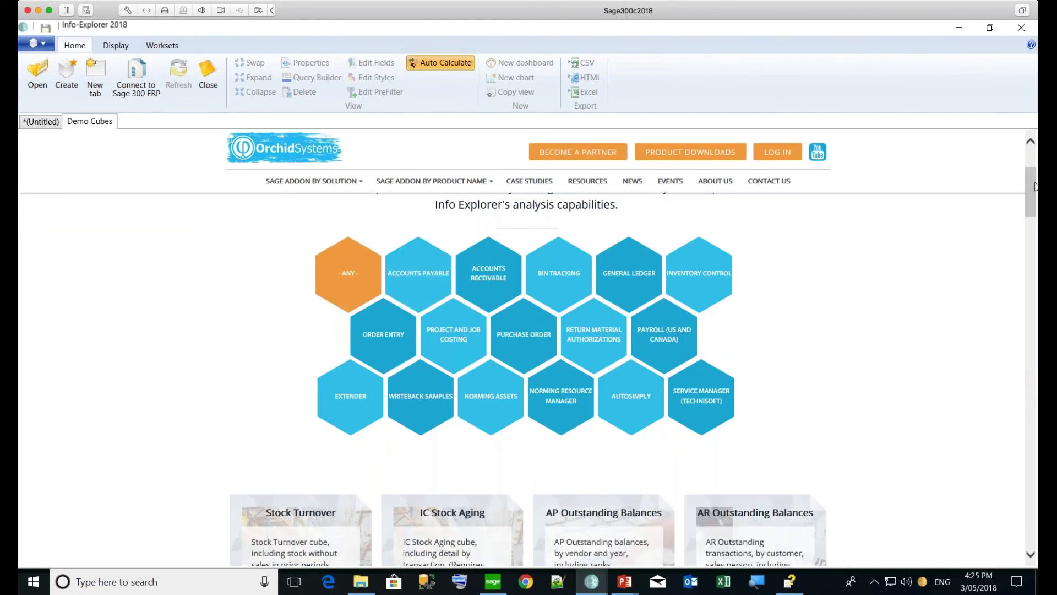
Scroll through the remaining cube cards, then switch to the Sage 300 desktop
mouse_move(1033, 195)
left_mouse_down()
mouse_move(1031, 226)
mouse_move(1031, 213)
left_mouse_up()
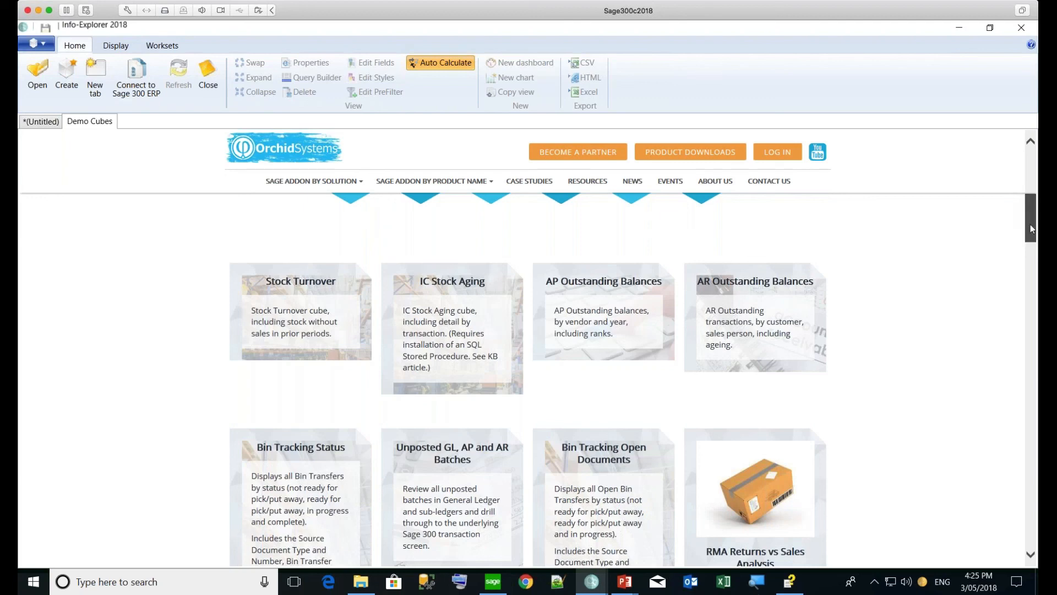
left_click_drag(1031, 229, 1028, 298)
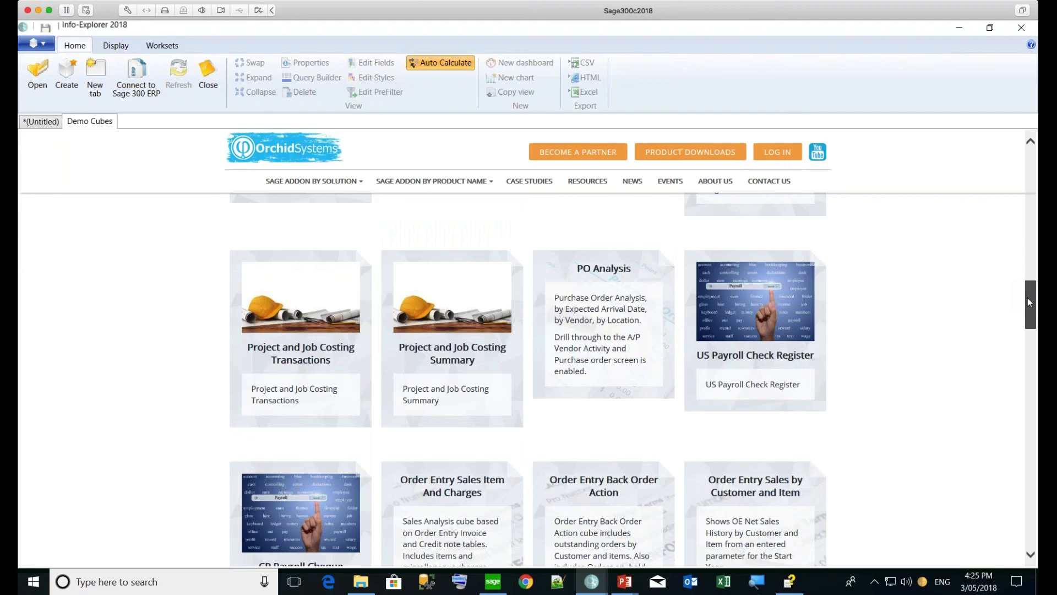
left_click_drag(1027, 302, 1031, 474)
left_click_drag(1031, 477, 1021, 452)
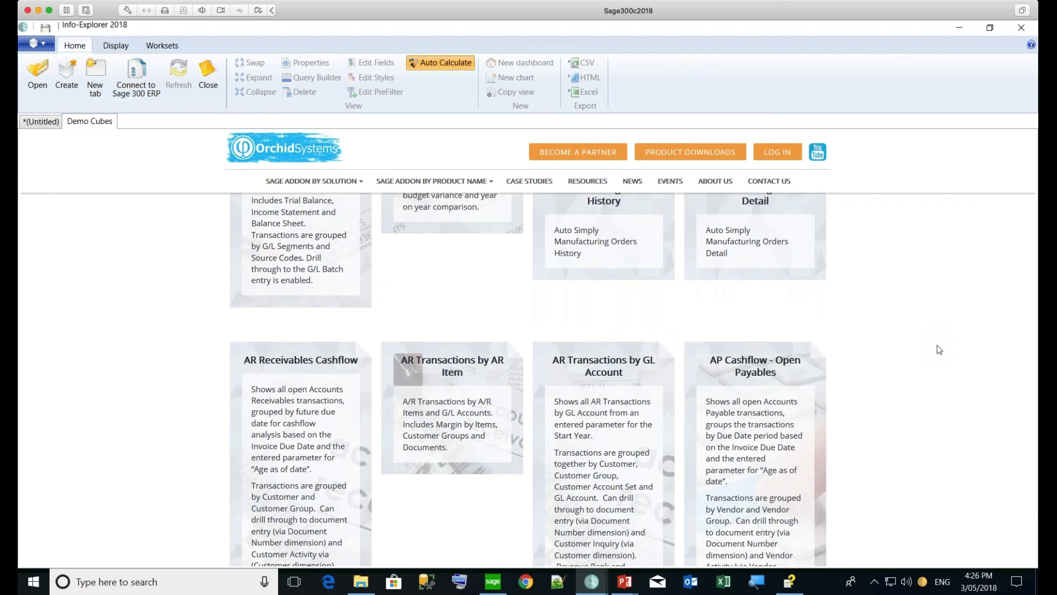
left_click(494, 585)
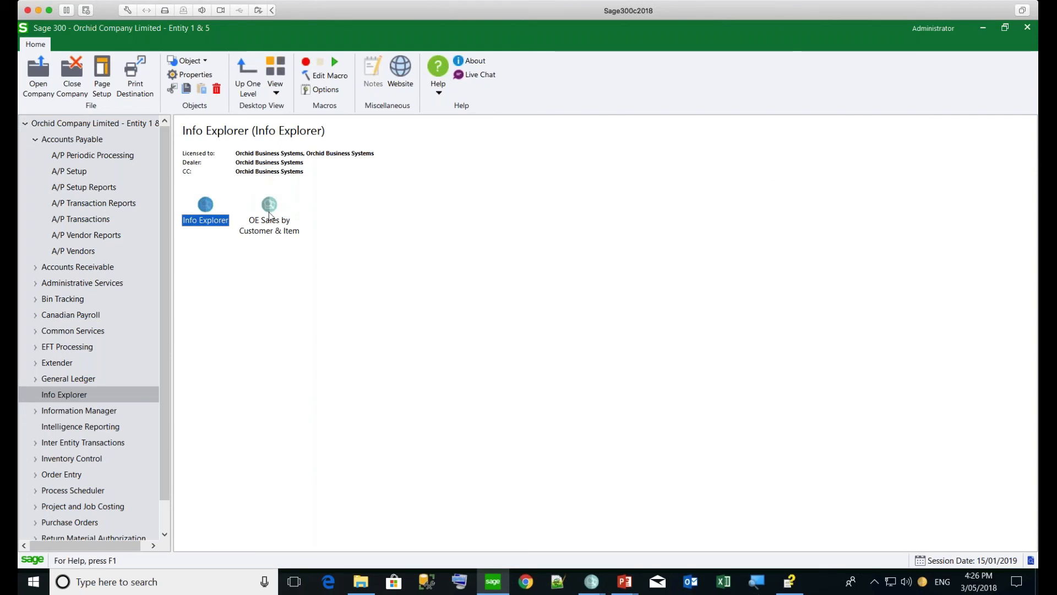
Launch the OE Sales by Customer & Item workset from the Info Explorer folder
left_click(269, 214)
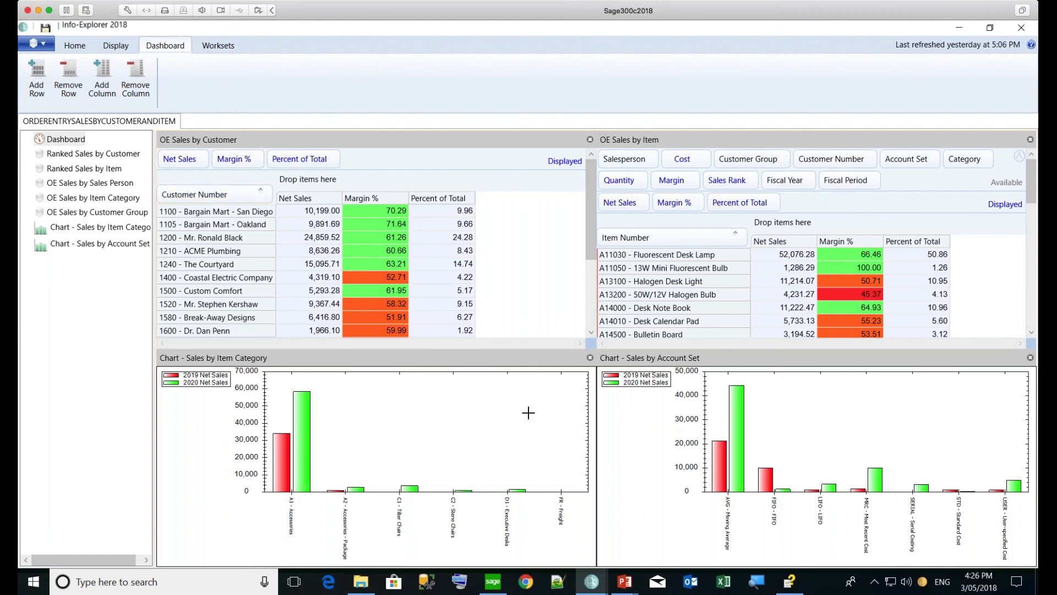
Show the Ranked Sales by Customer view and open its Edit Fields editor
left_click(72, 154)
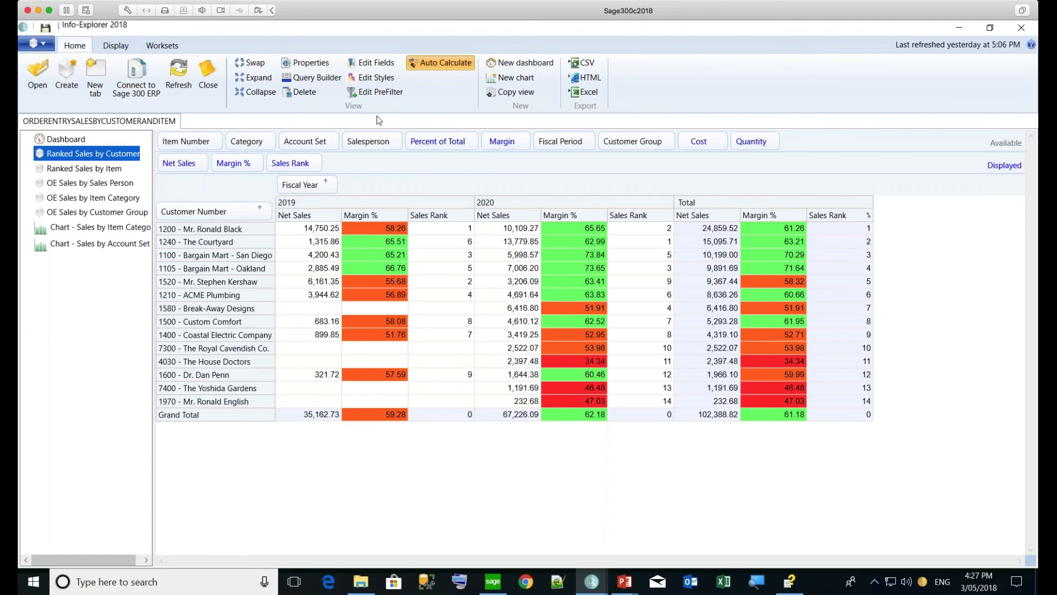
left_click(377, 67)
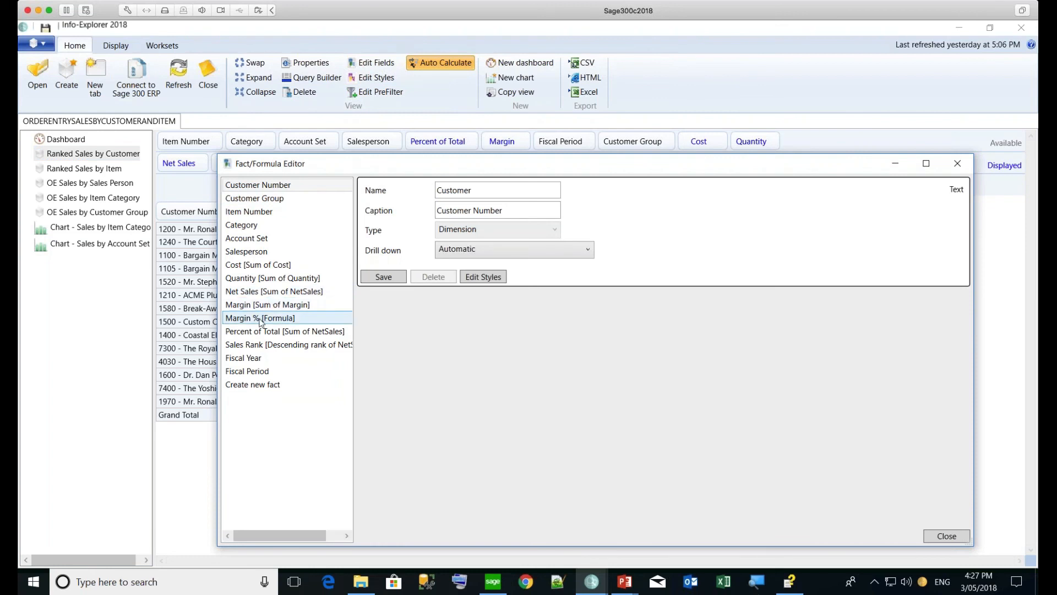
Inspect the Margin % formula definition, then close the Fact/Formula Editor
left_click(261, 319)
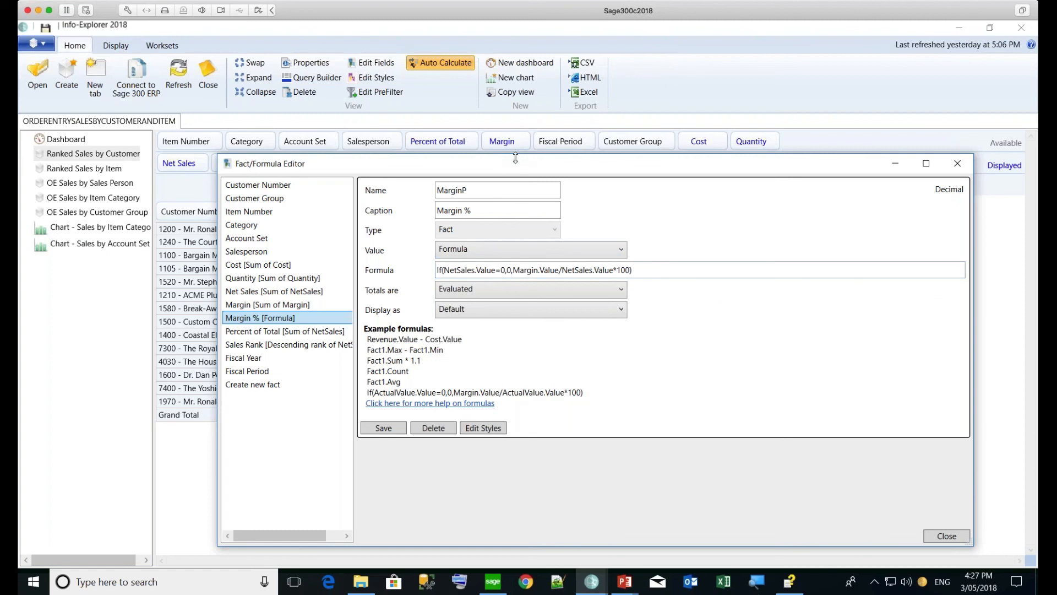
left_click(961, 161)
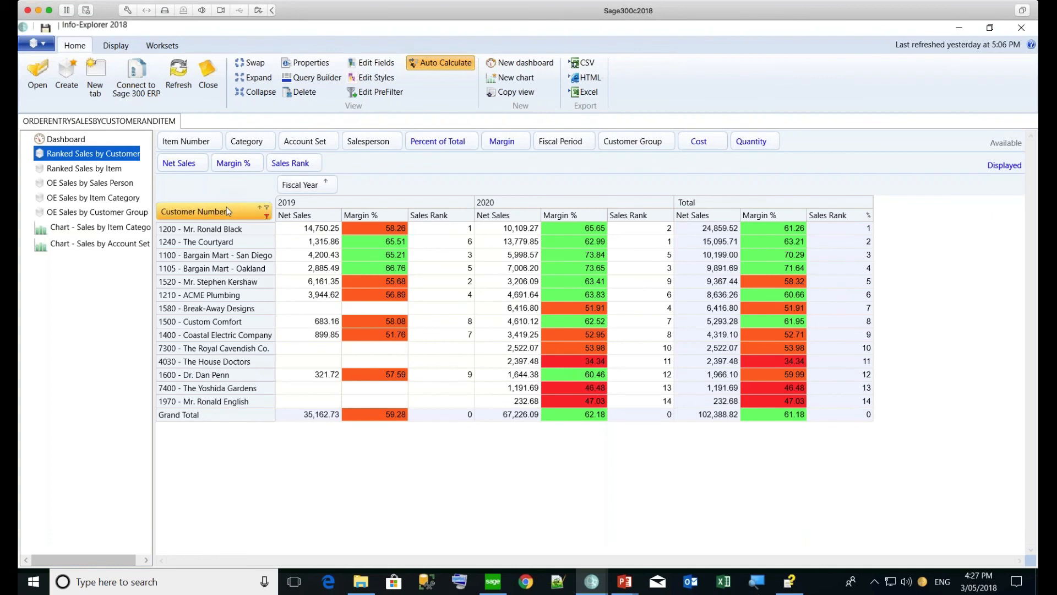
Break each customer's rows down by Item Number and turn on Show Row Totals per customer
left_click_drag(195, 142, 250, 212)
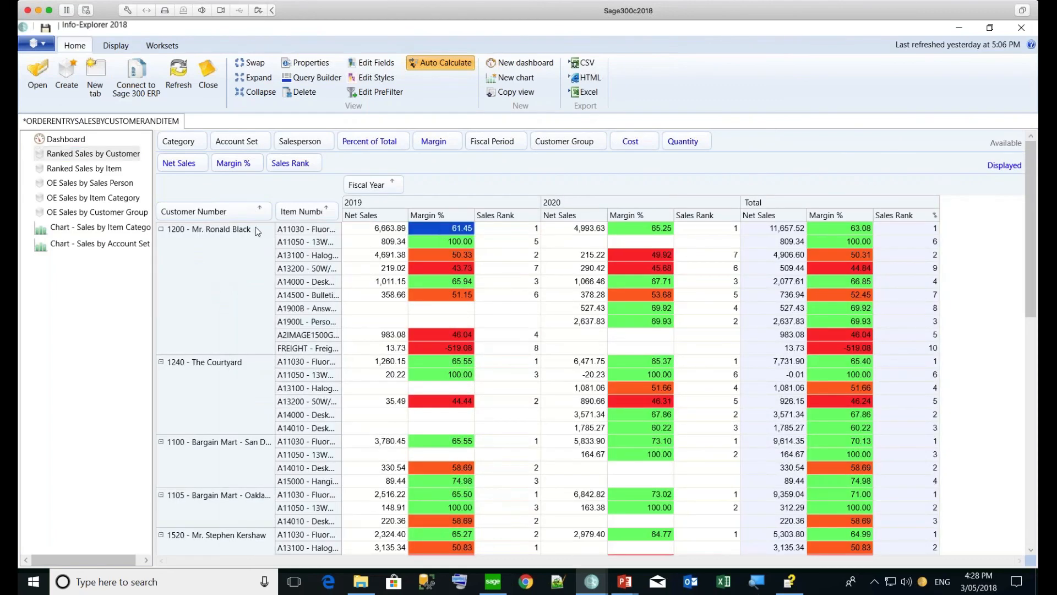
left_click(115, 45)
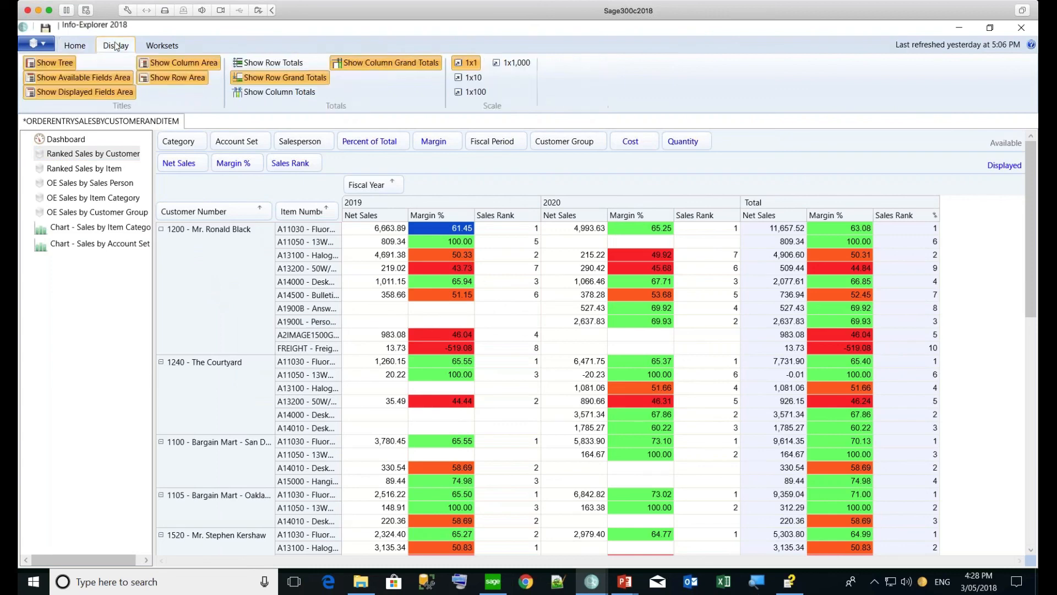
left_click(257, 67)
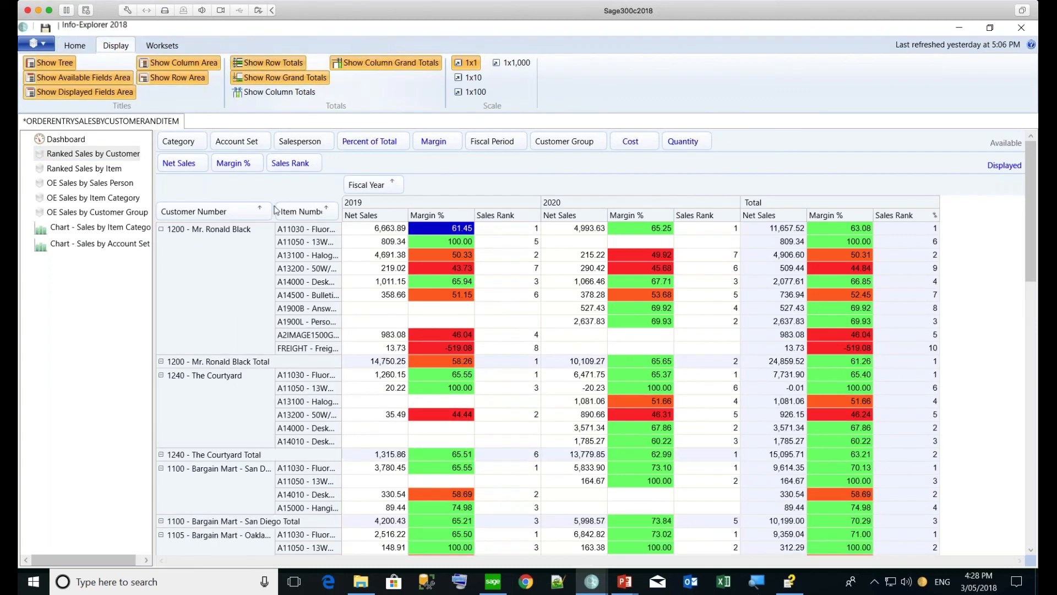
left_click(435, 362)
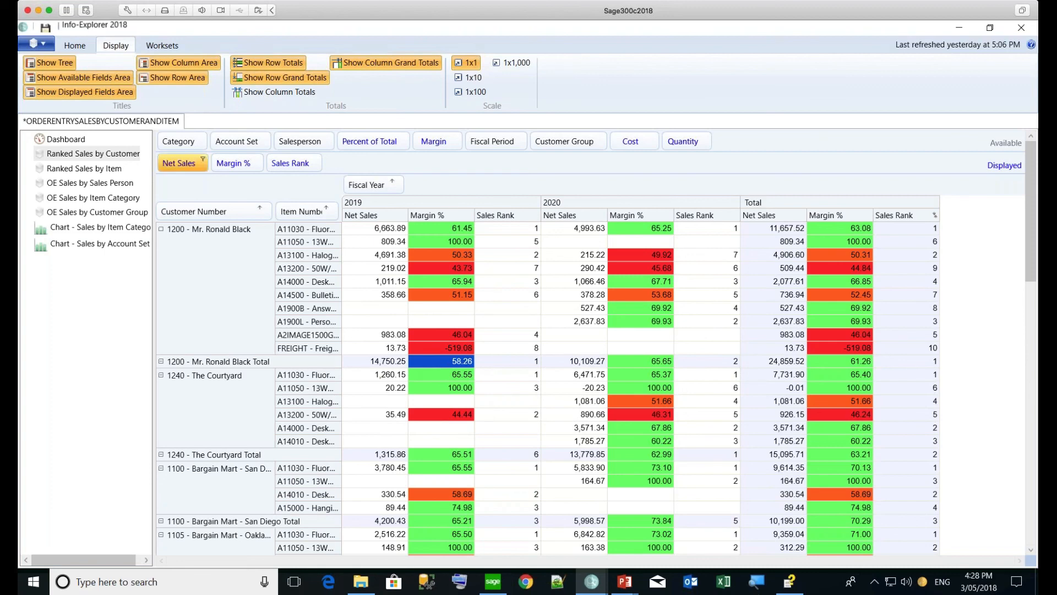
left_click(81, 45)
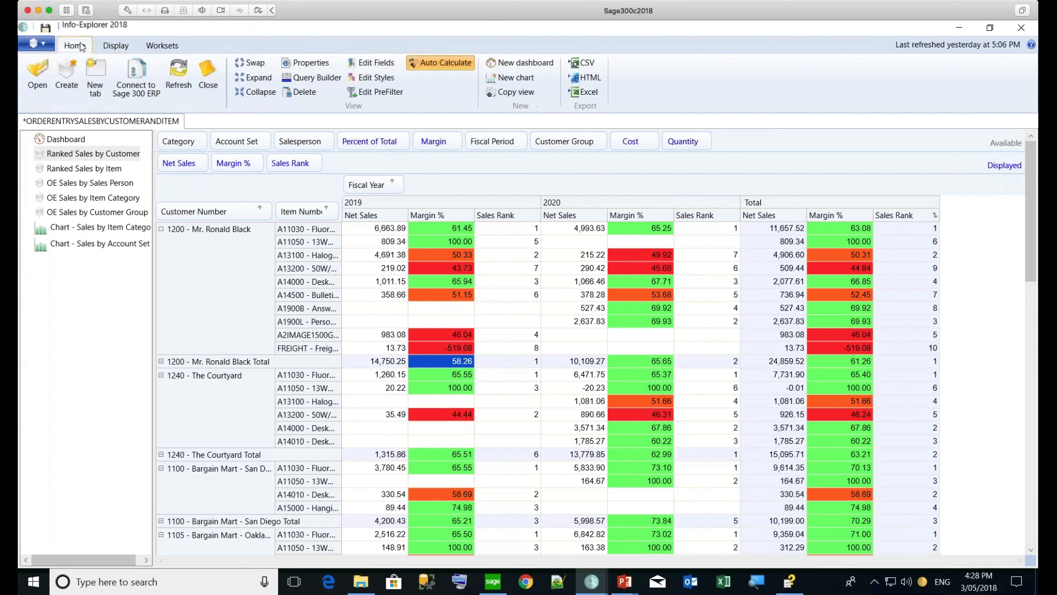
left_click(372, 64)
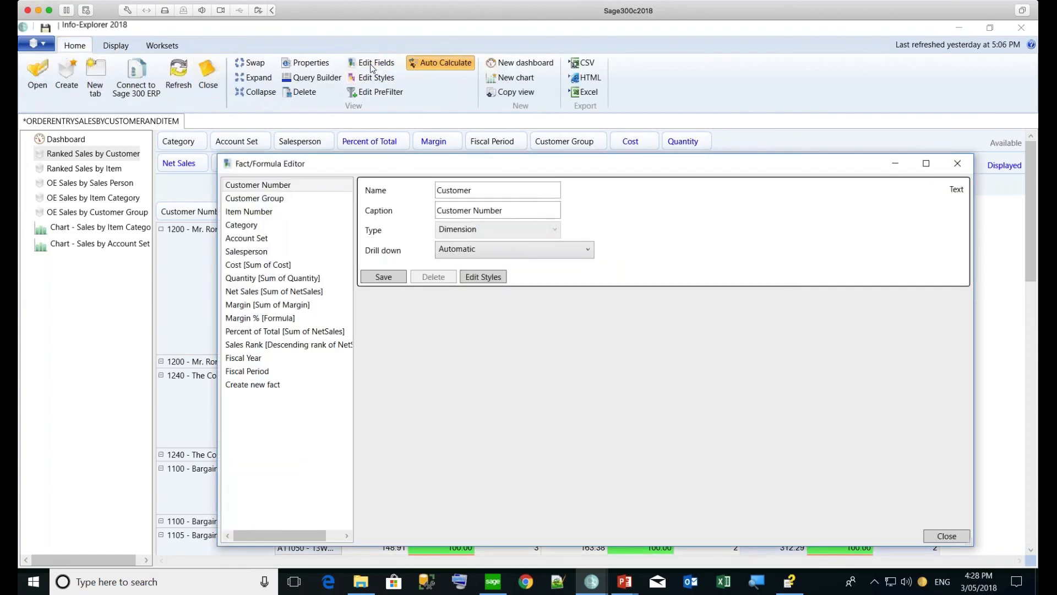
left_click(287, 344)
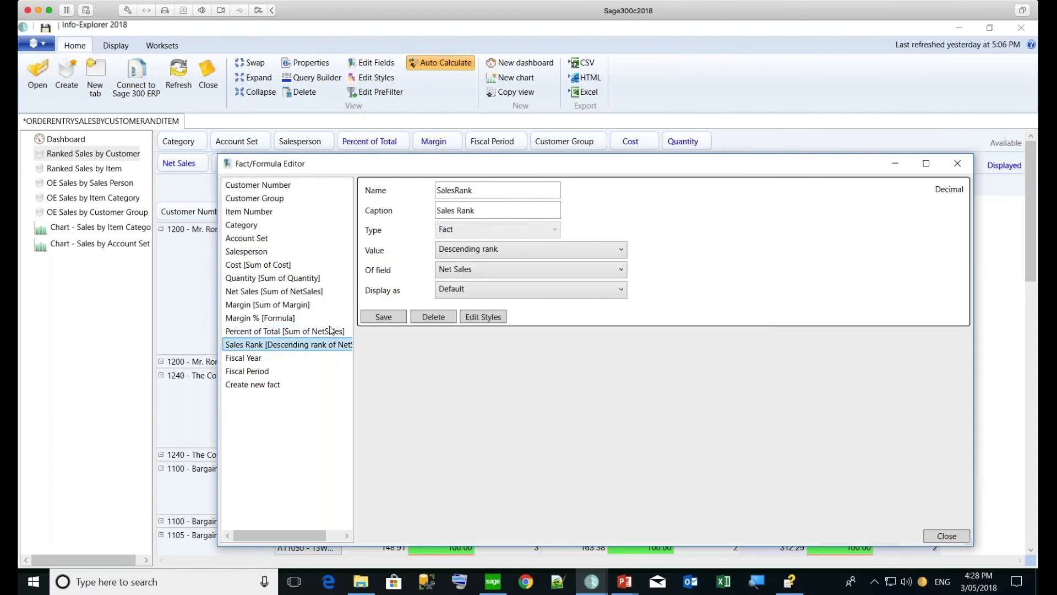
left_click(505, 251)
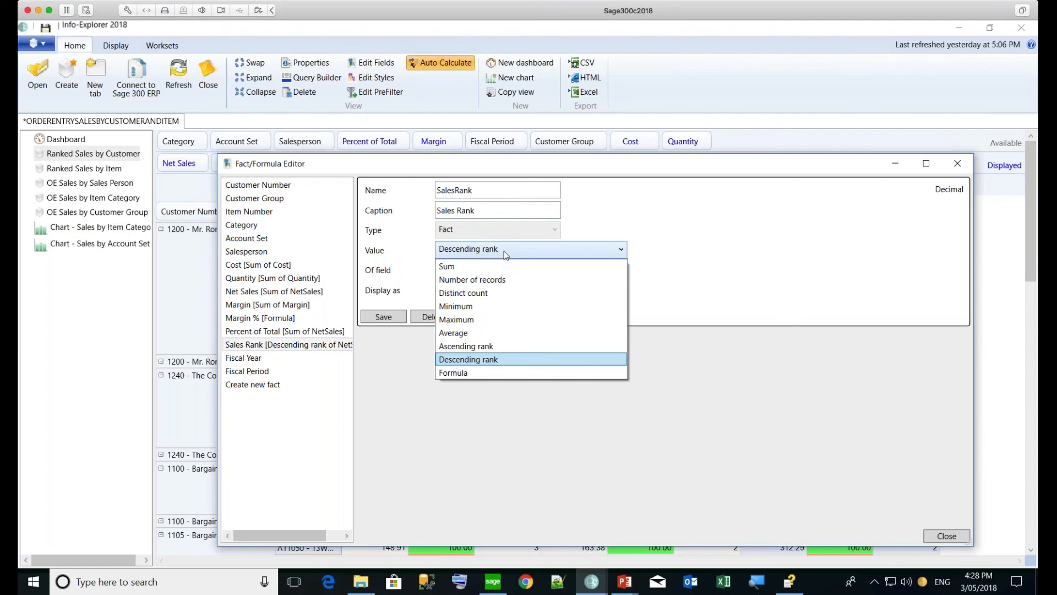
left_click(505, 250)
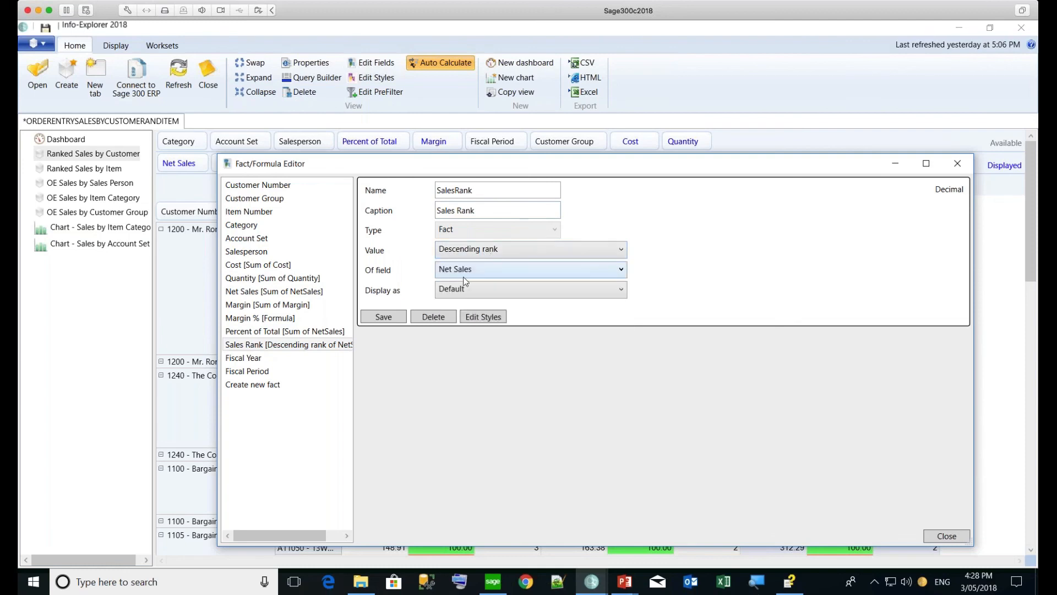
left_click(511, 254)
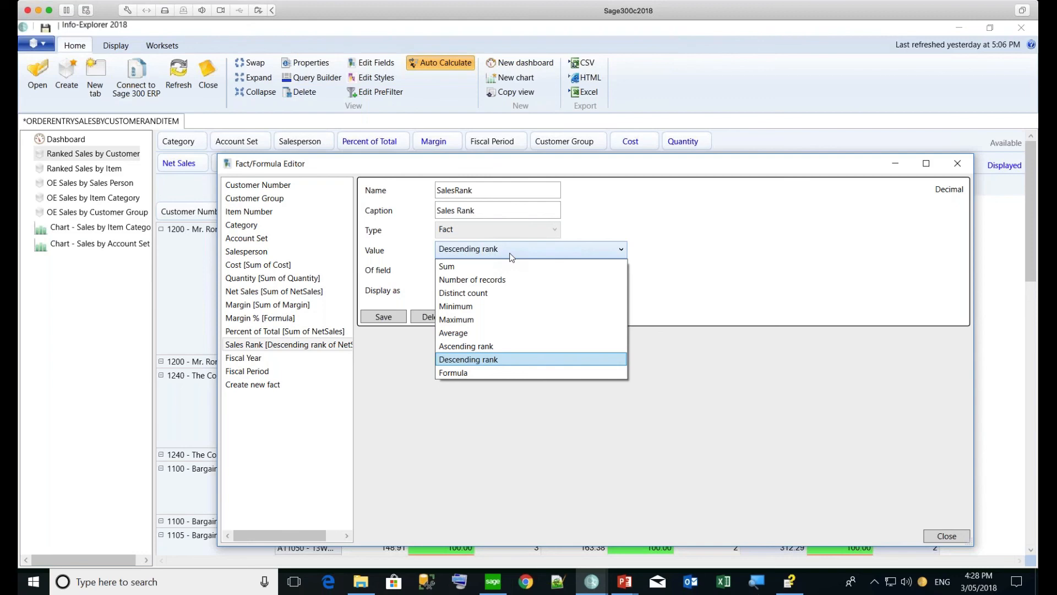
left_click(958, 166)
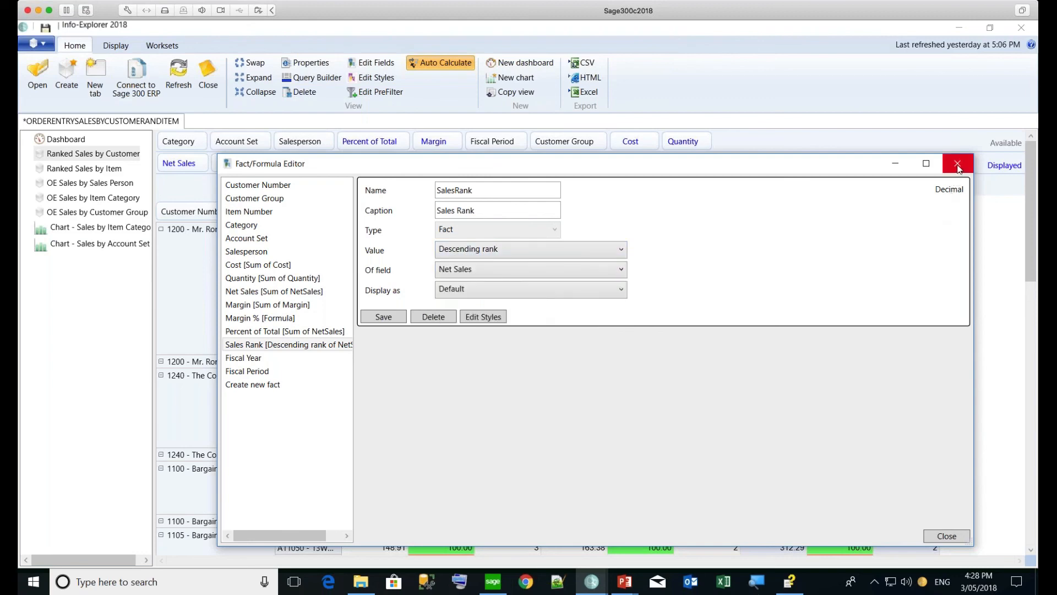
left_click(958, 166)
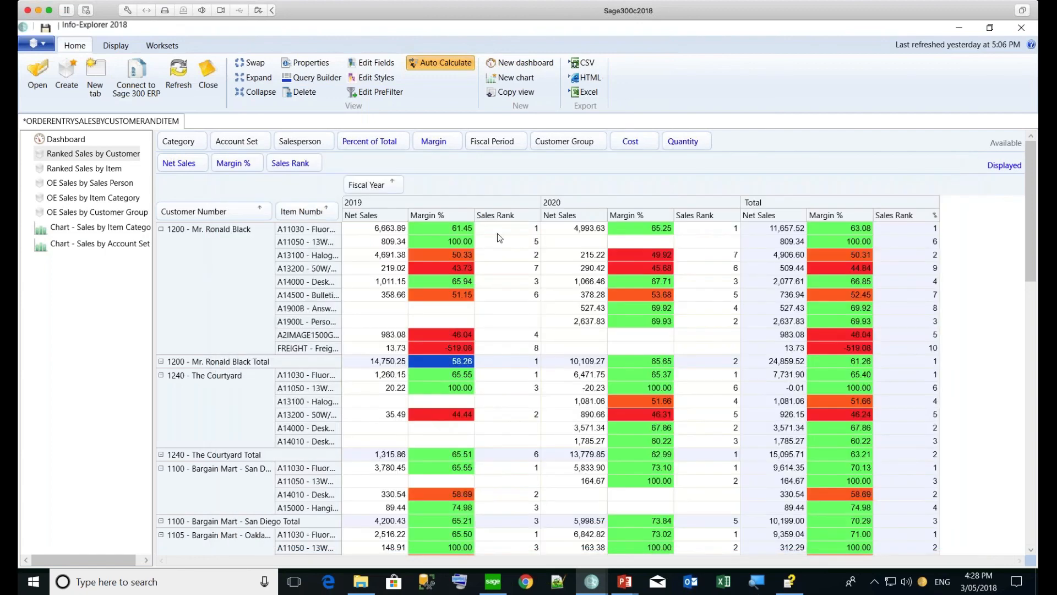
Remove Customer Number from the rows and widen the Item Number column
left_click(226, 212)
left_click_drag(226, 215, 341, 141)
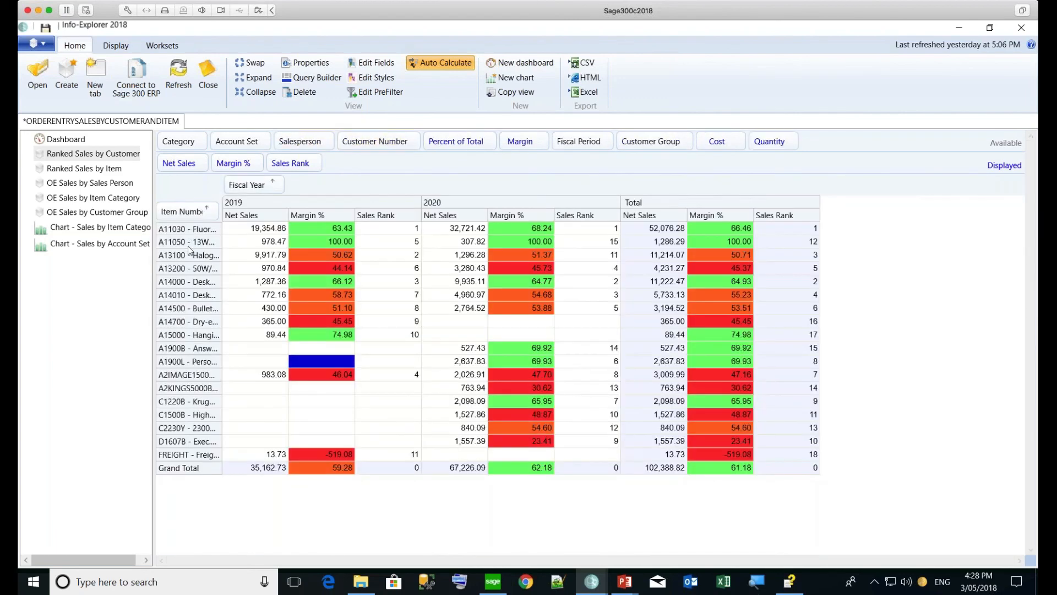
left_click_drag(223, 236, 262, 235)
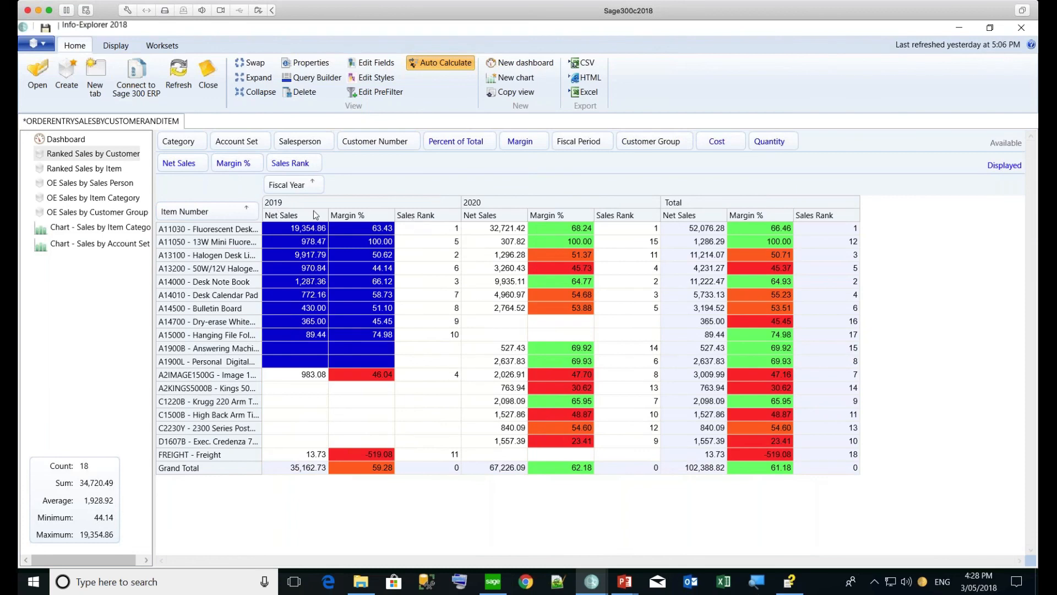
Sort items by 2019 and then Total Sales Rank, comparing A11030 and A14000 ranks
right_click(414, 221)
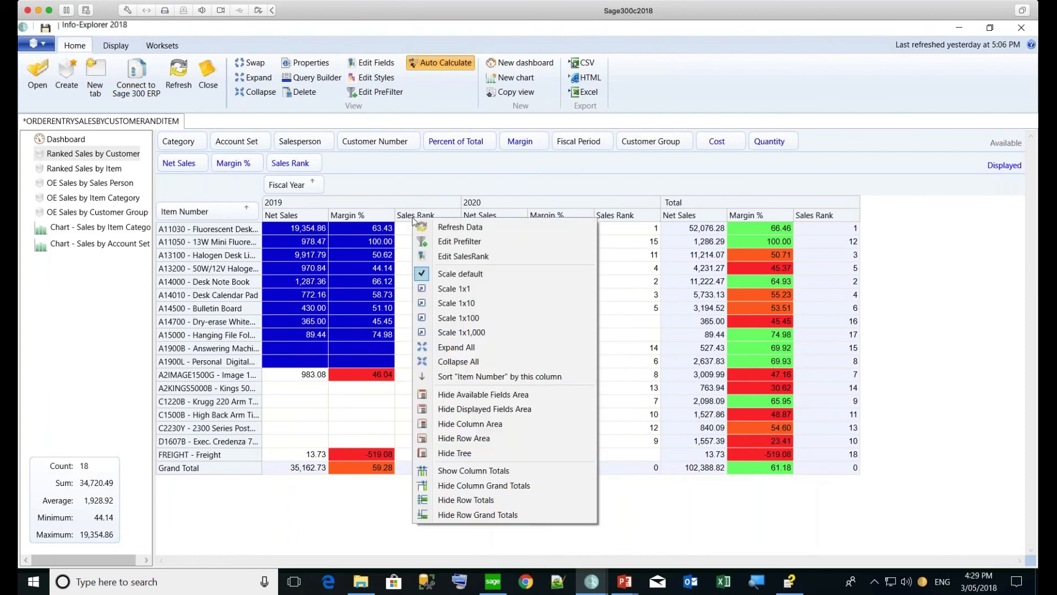
left_click(440, 377)
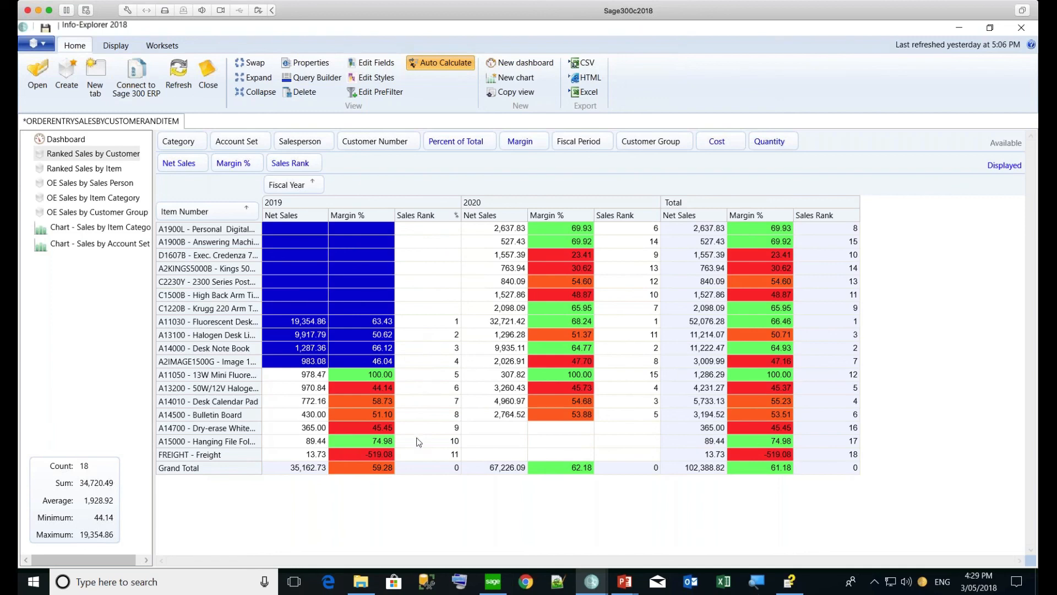
right_click(836, 218)
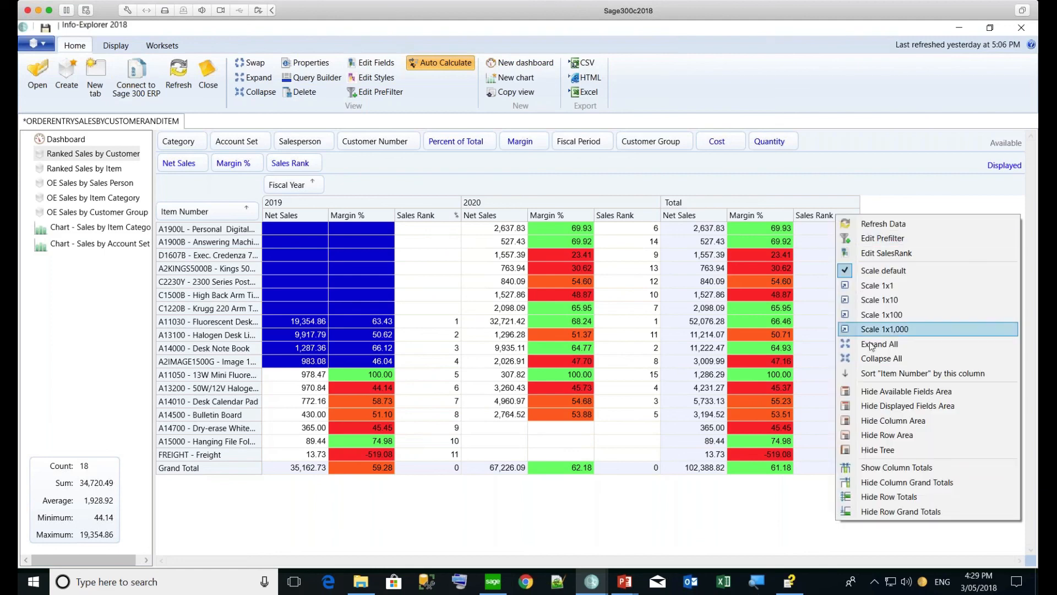
left_click(871, 376)
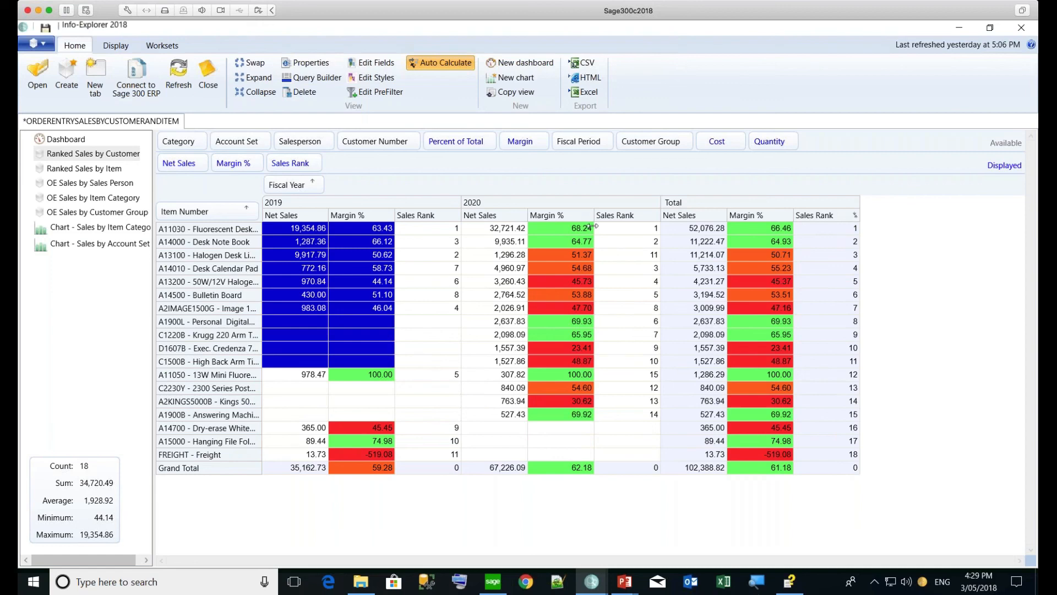
left_click(435, 233)
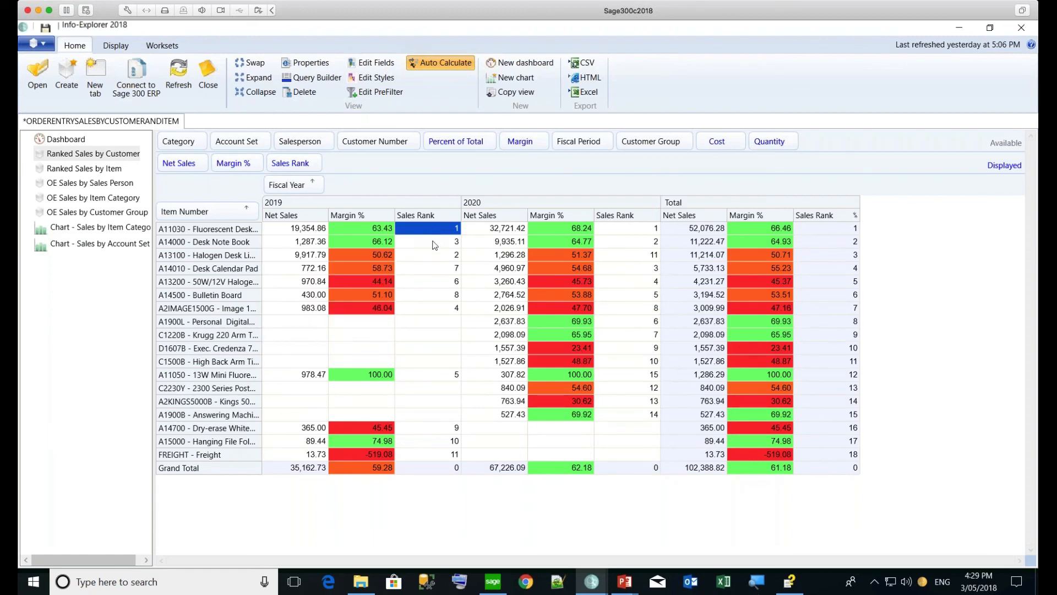
left_click(433, 245)
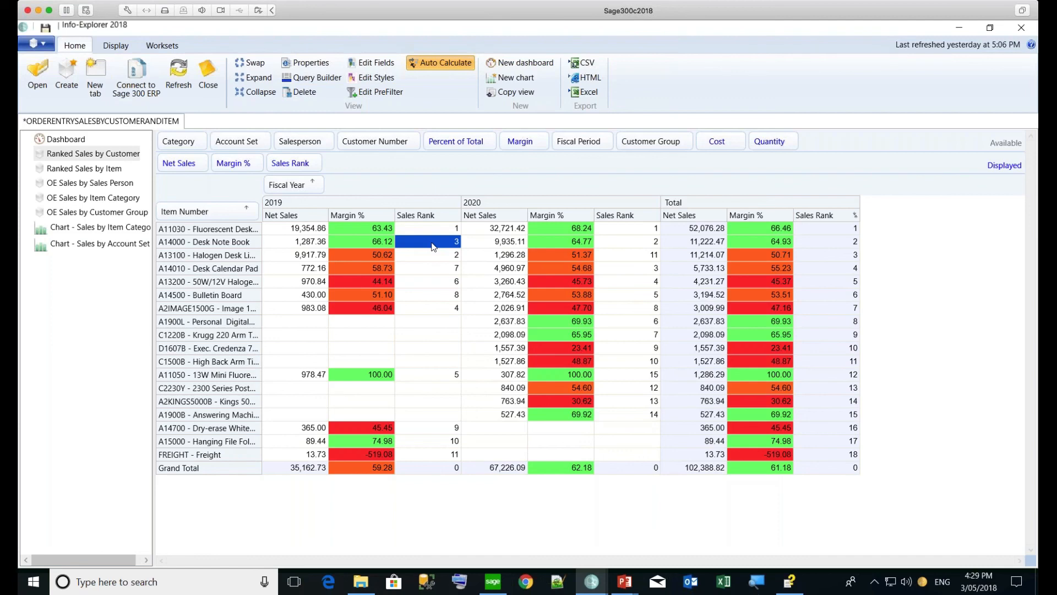
left_click(624, 246)
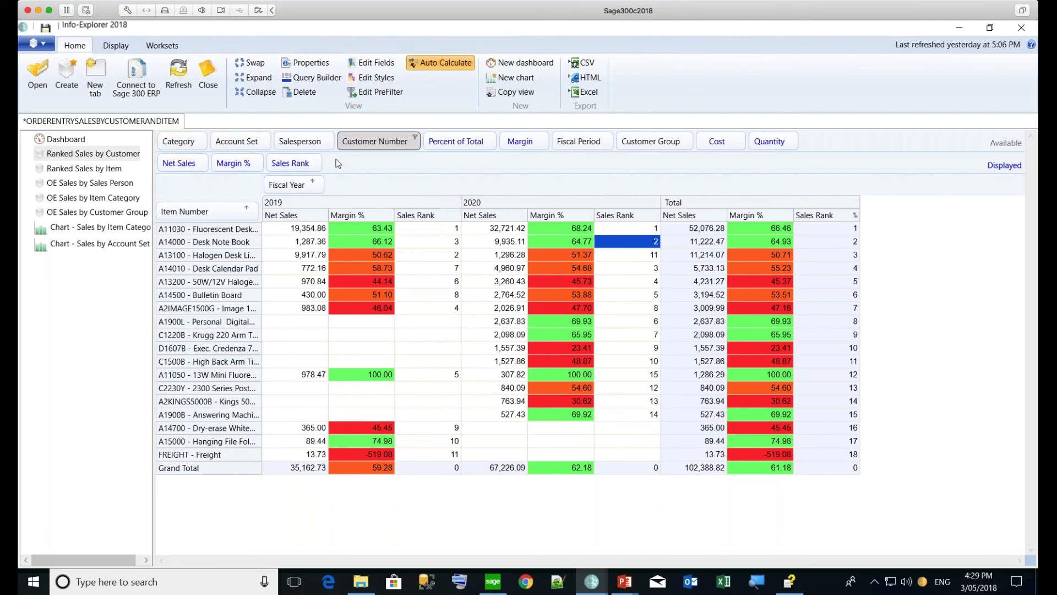
left_click_drag(380, 144, 261, 216)
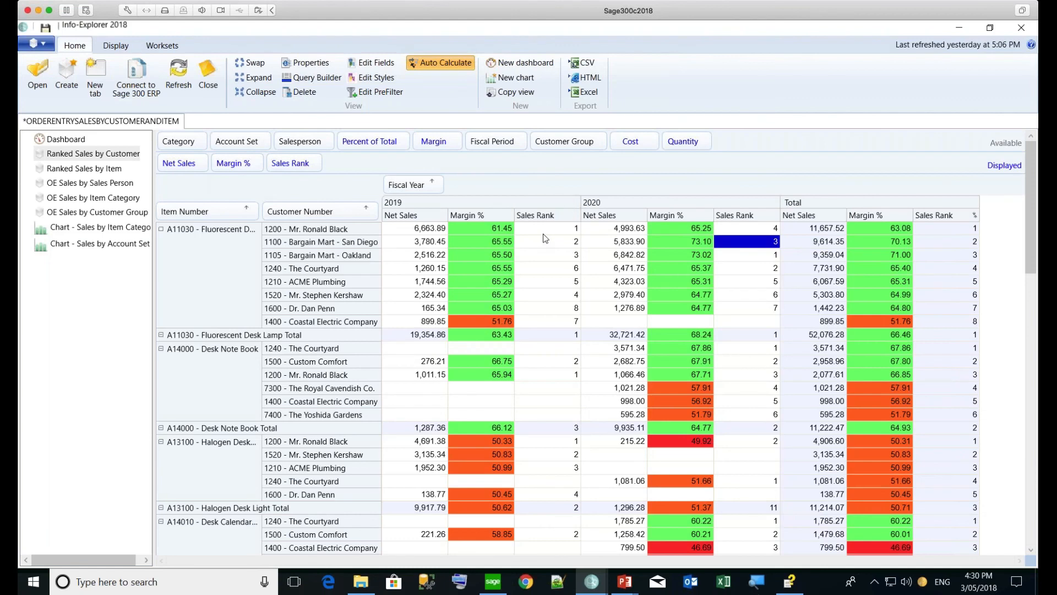
left_click(568, 338)
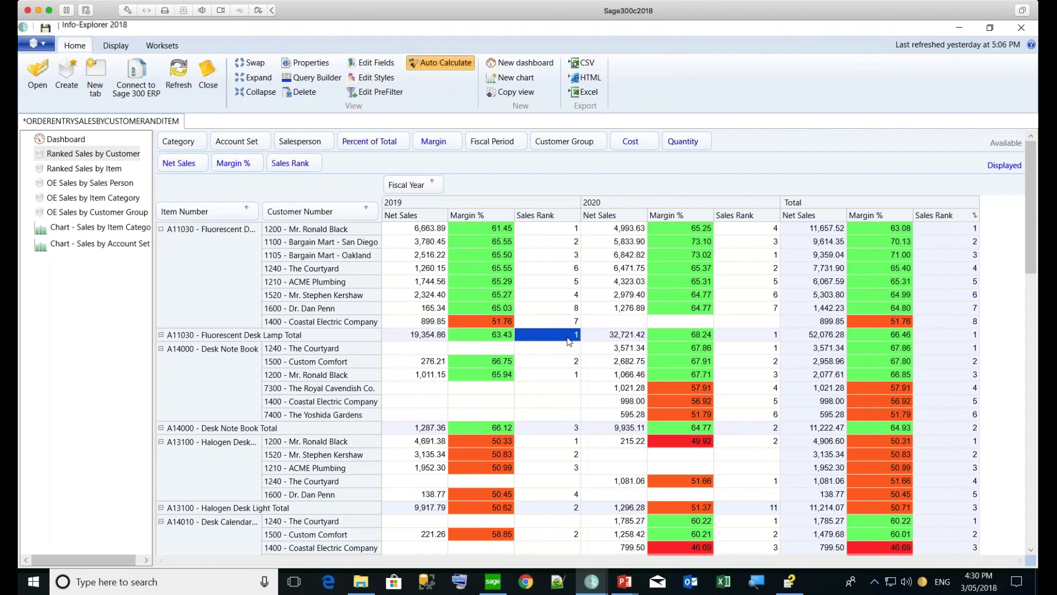
Filter Fiscal Year so only 2020 shows beside the Total columns
left_click(441, 185)
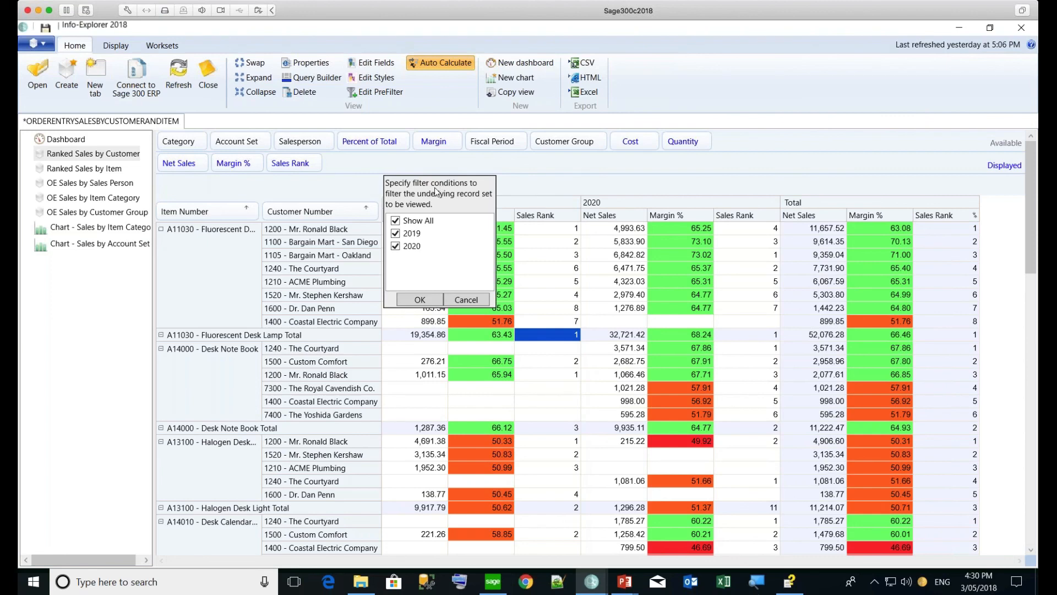
left_click(395, 221)
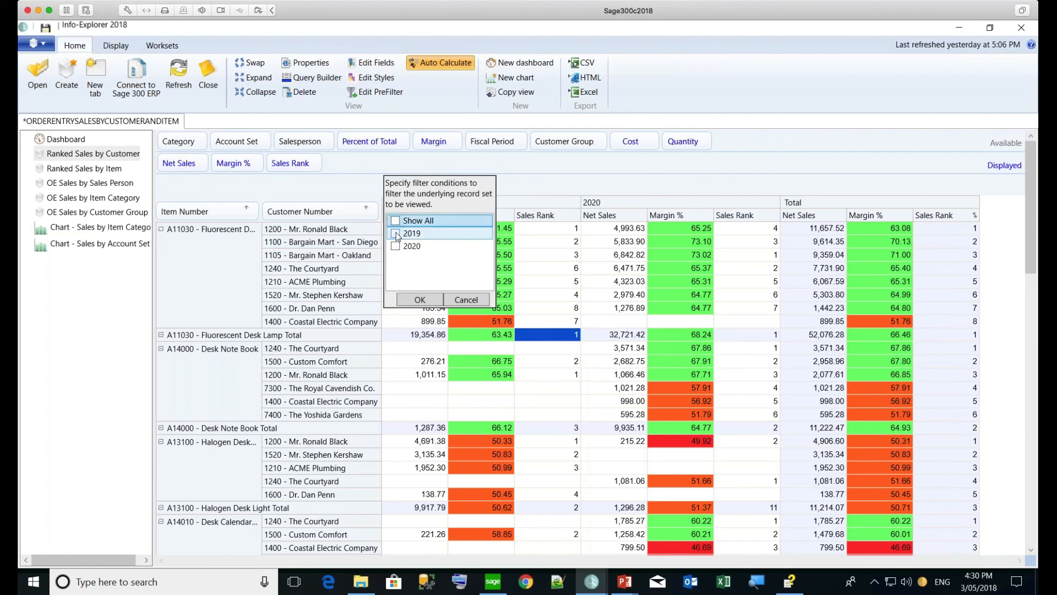
left_click(396, 234)
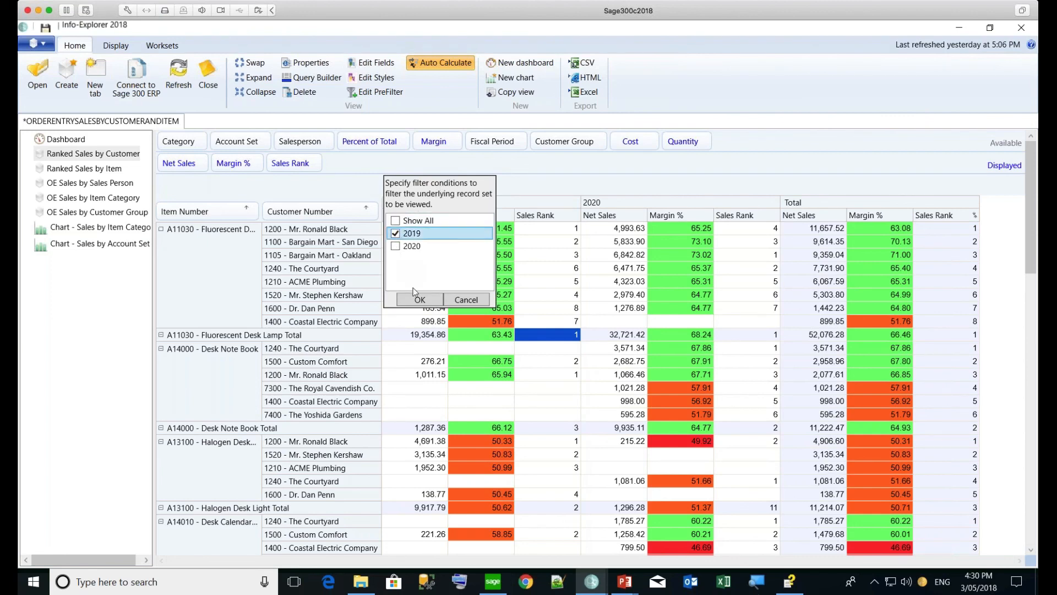
left_click(395, 247)
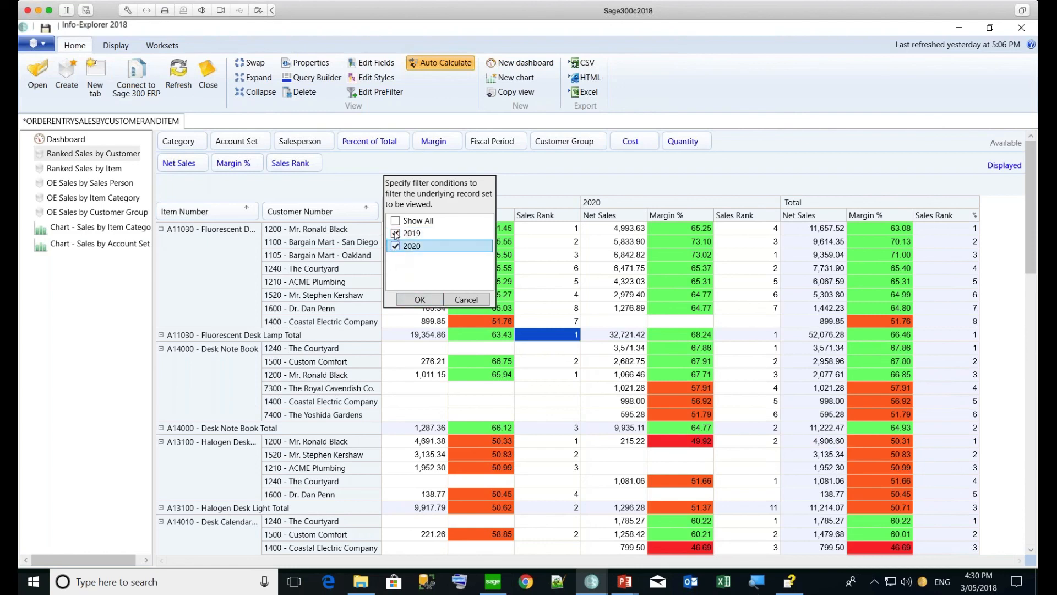
left_click(417, 302)
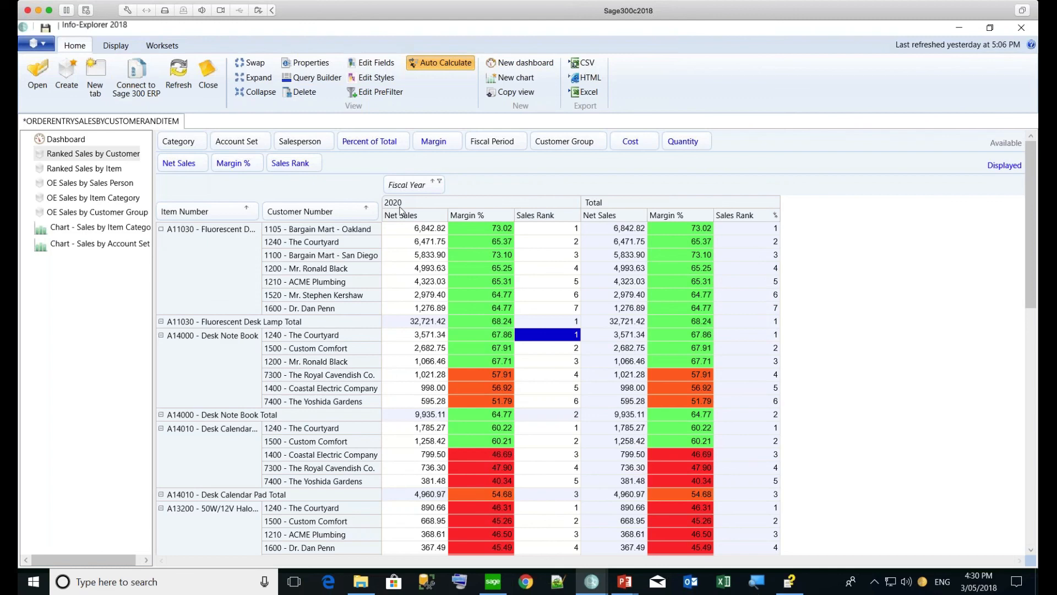
left_click(484, 230)
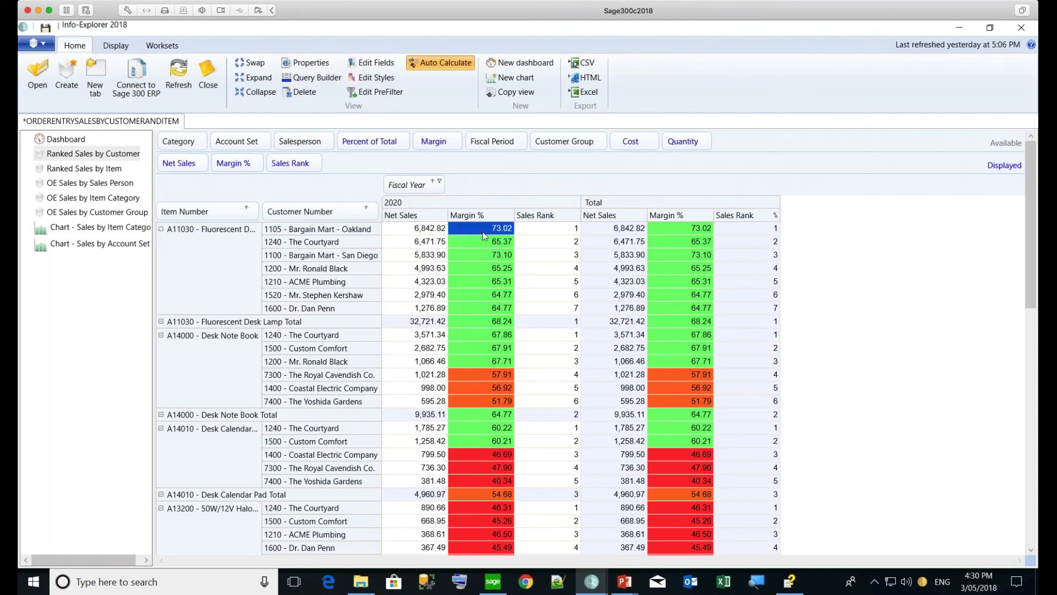
left_click(377, 80)
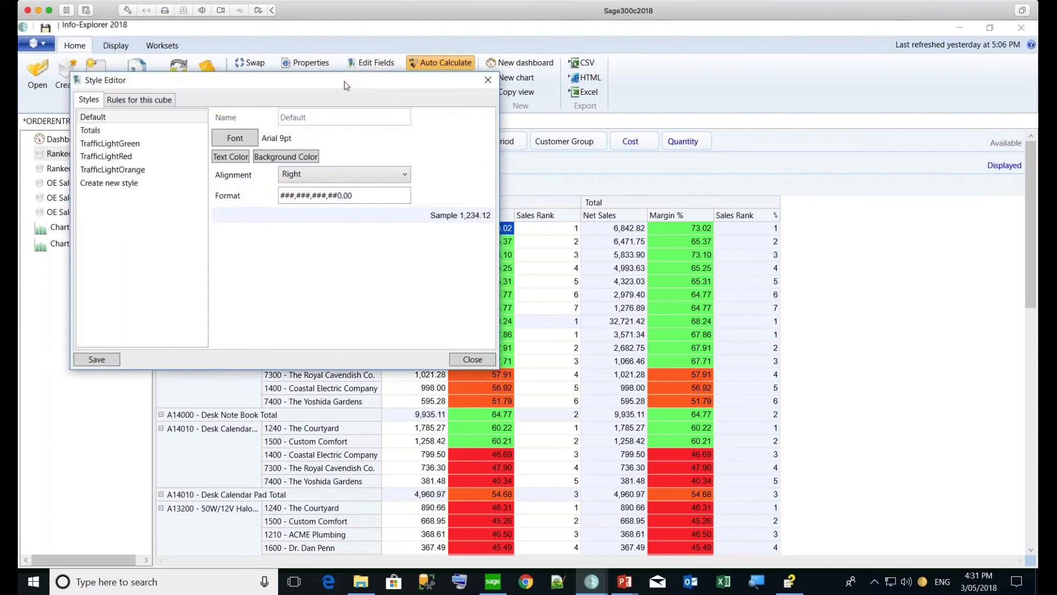
left_click_drag(345, 81, 445, 86)
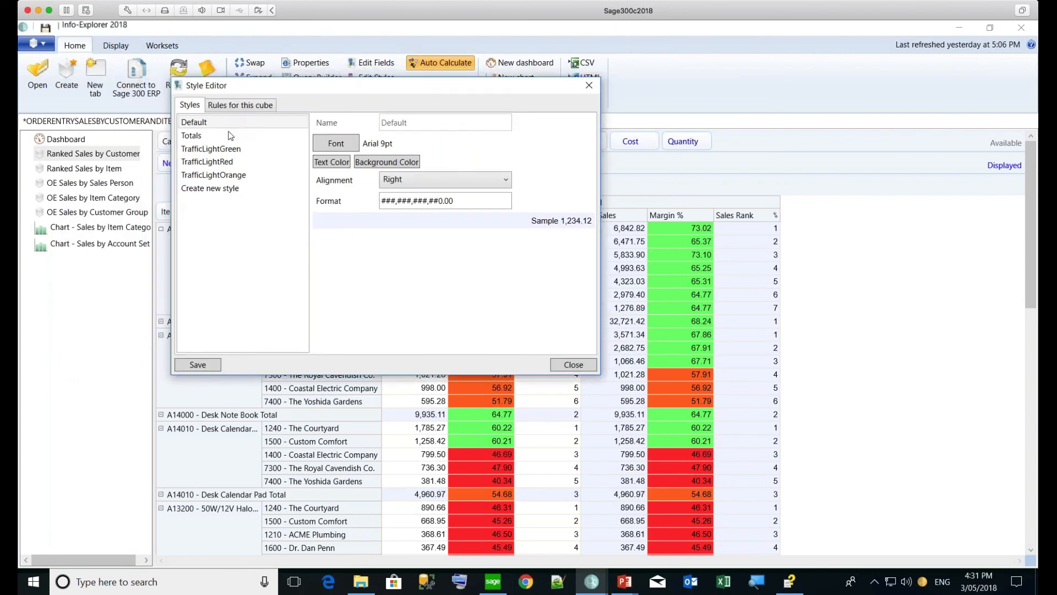
left_click(218, 149)
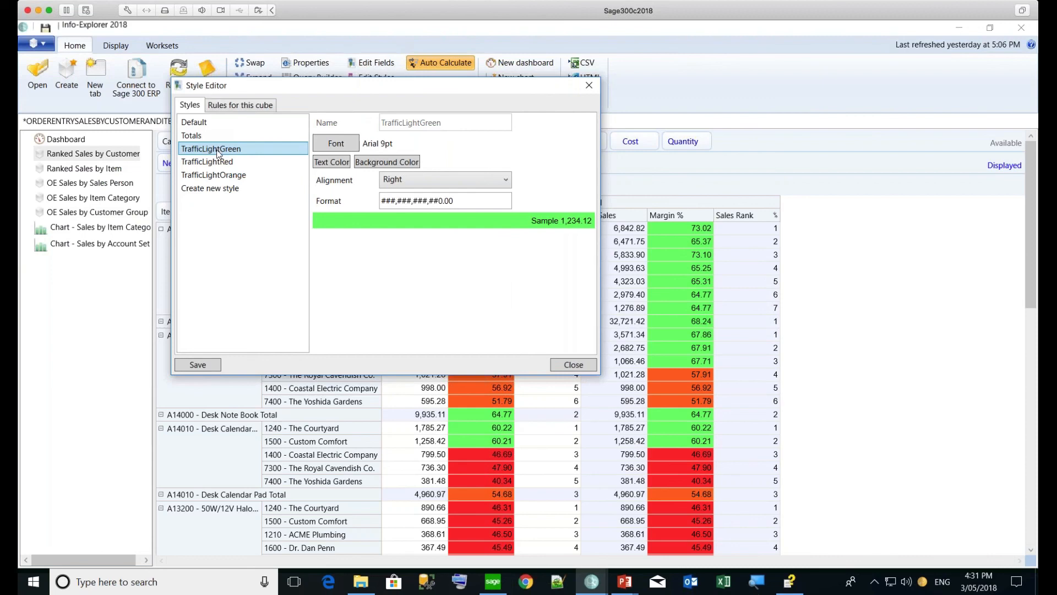
left_click(214, 162)
left_click(214, 176)
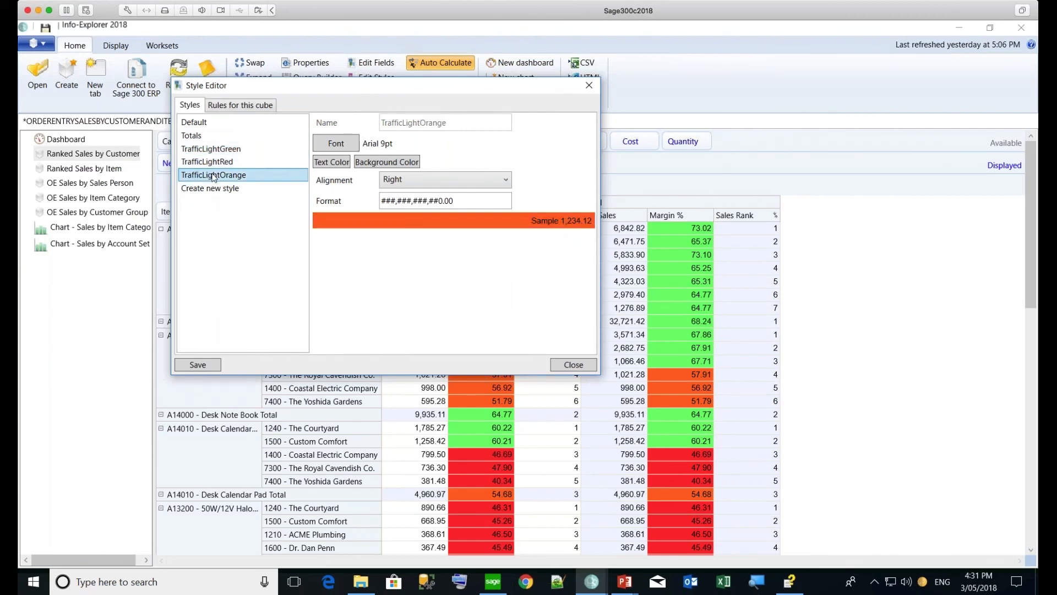
left_click(589, 86)
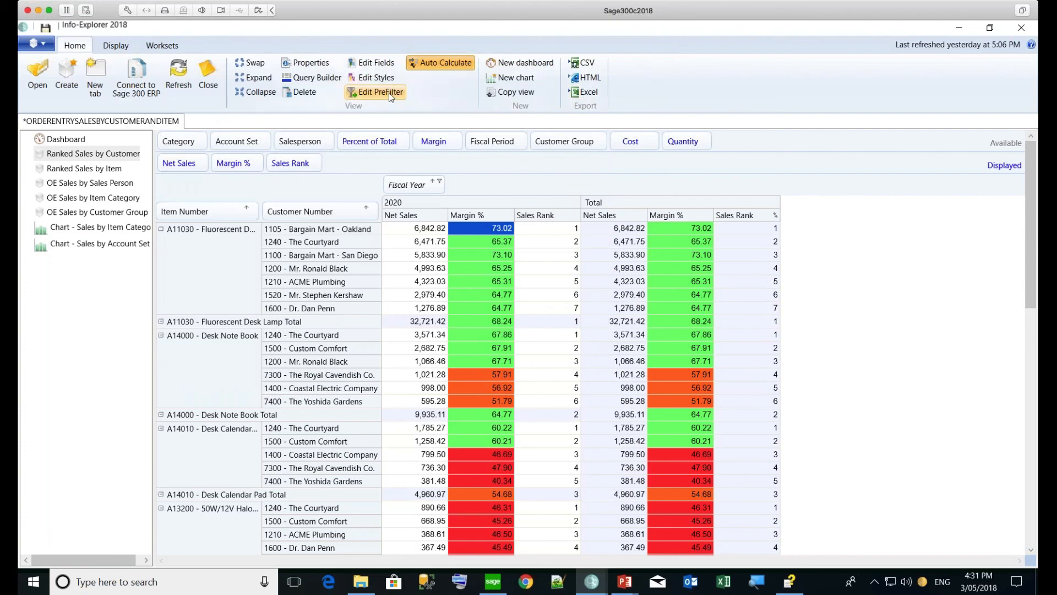
Inspect the Margin % formula and its colour rules: orange 50–60, green above 60
left_click(385, 64)
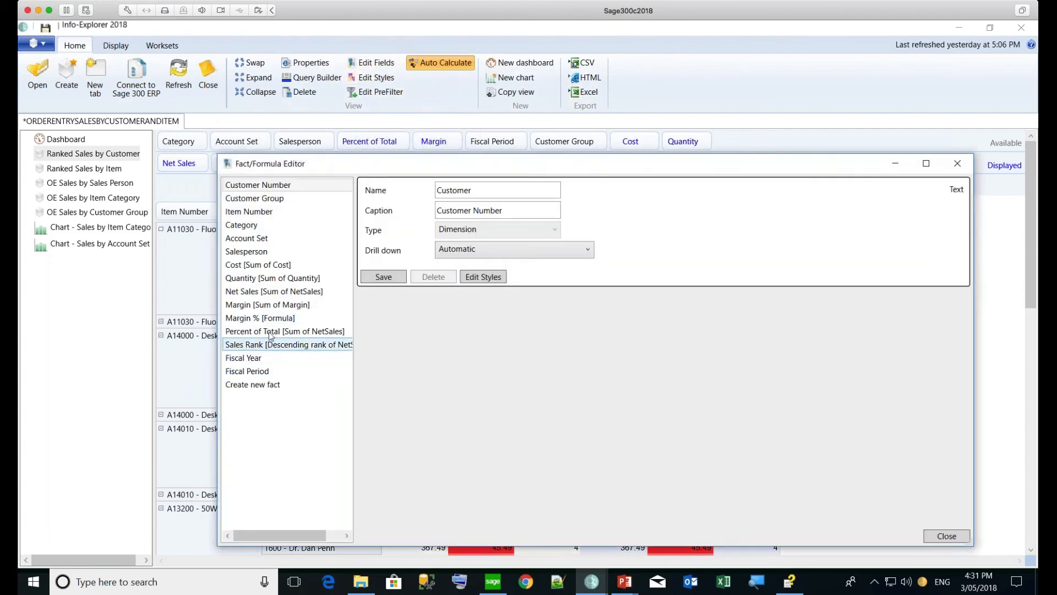
left_click(262, 318)
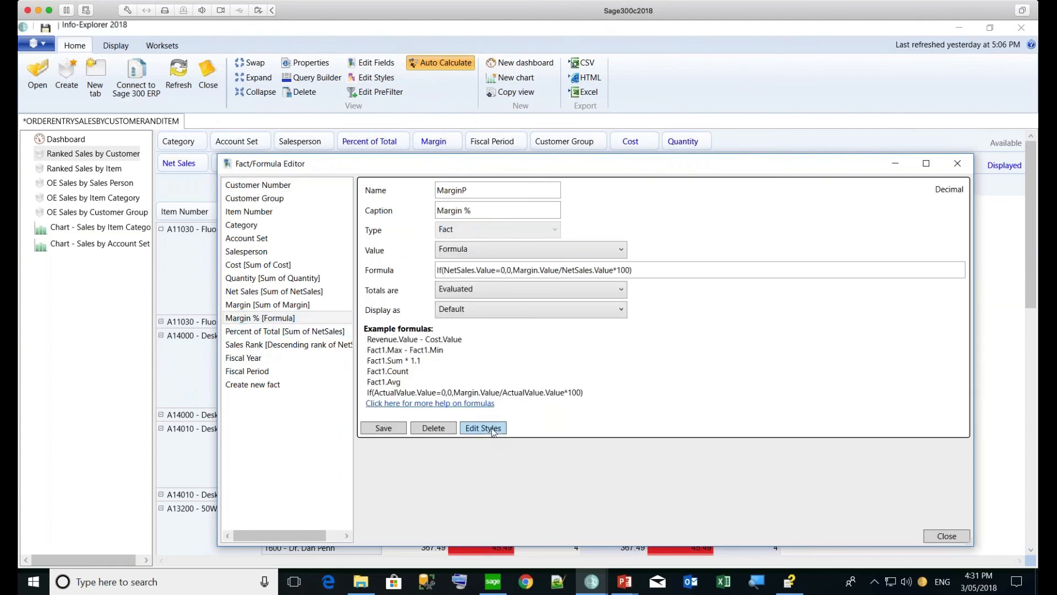
left_click(486, 429)
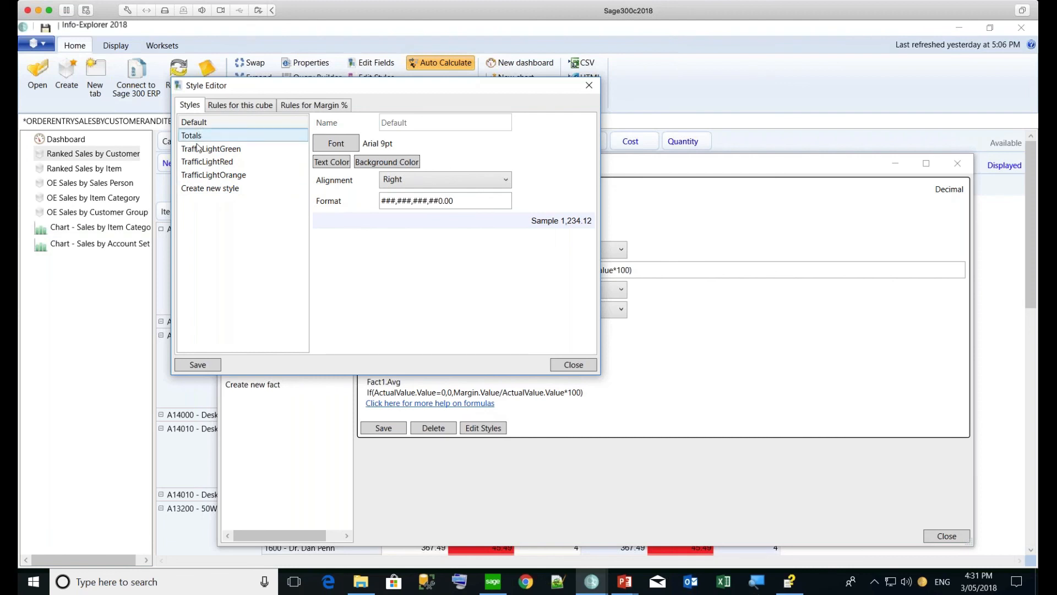
left_click(300, 106)
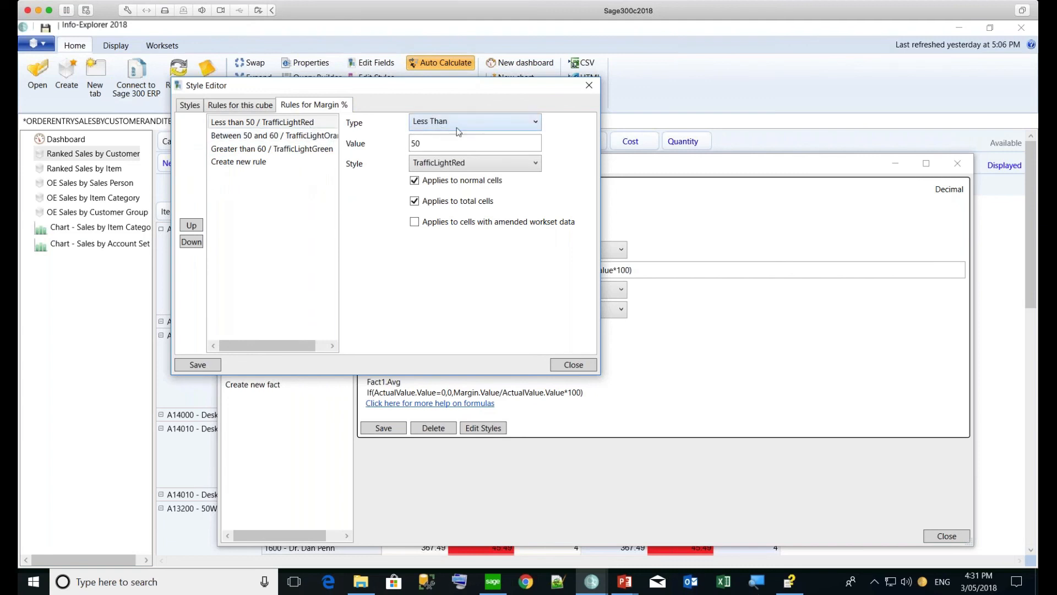
left_click(317, 141)
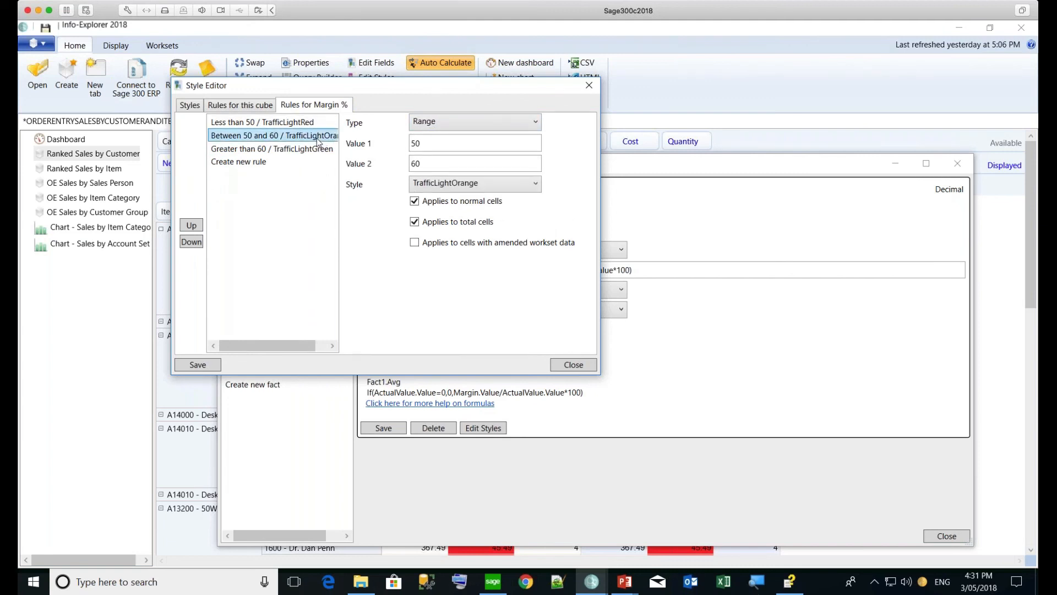
left_click(310, 151)
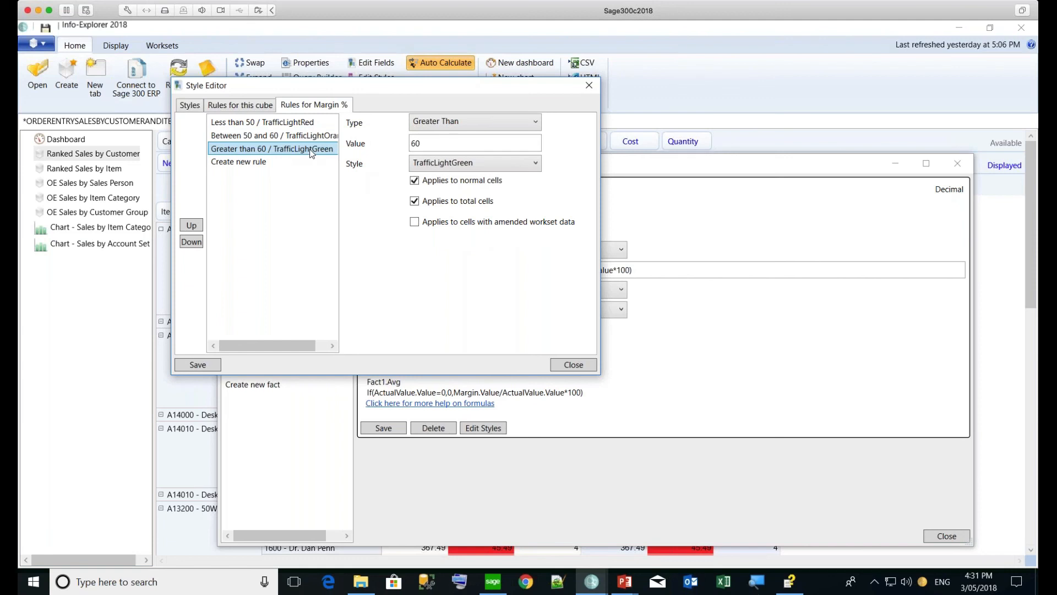
Close the style rules and field editor, then bring up the recent documents list
left_click(573, 365)
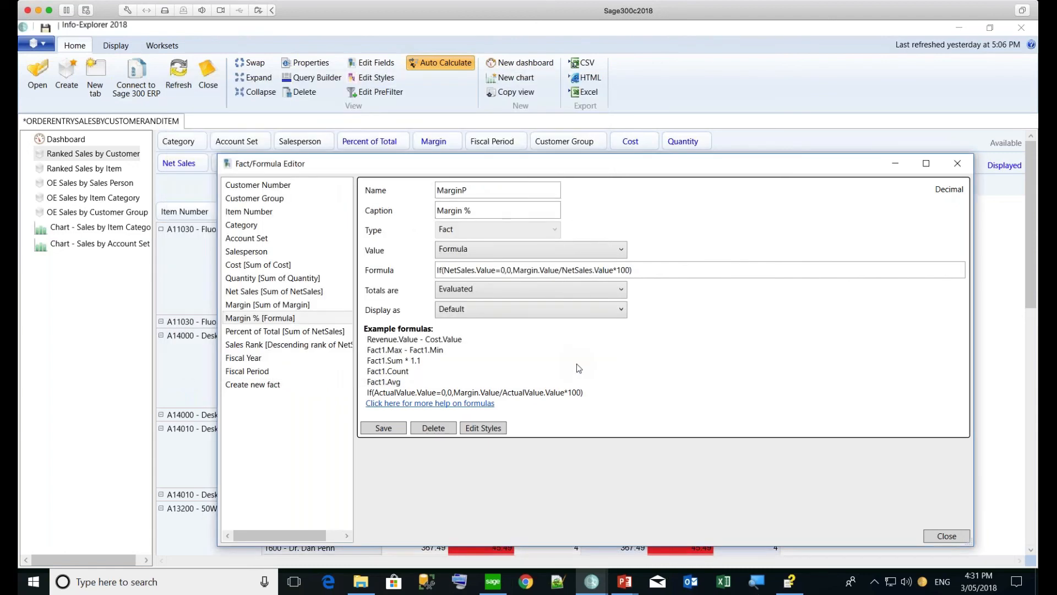
left_click(943, 537)
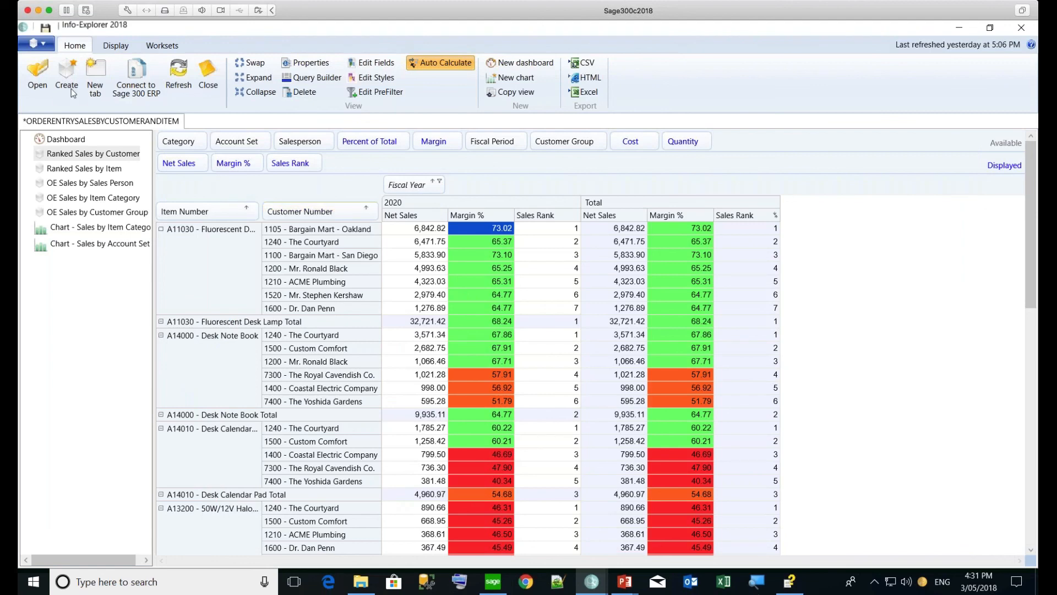
left_click(48, 47)
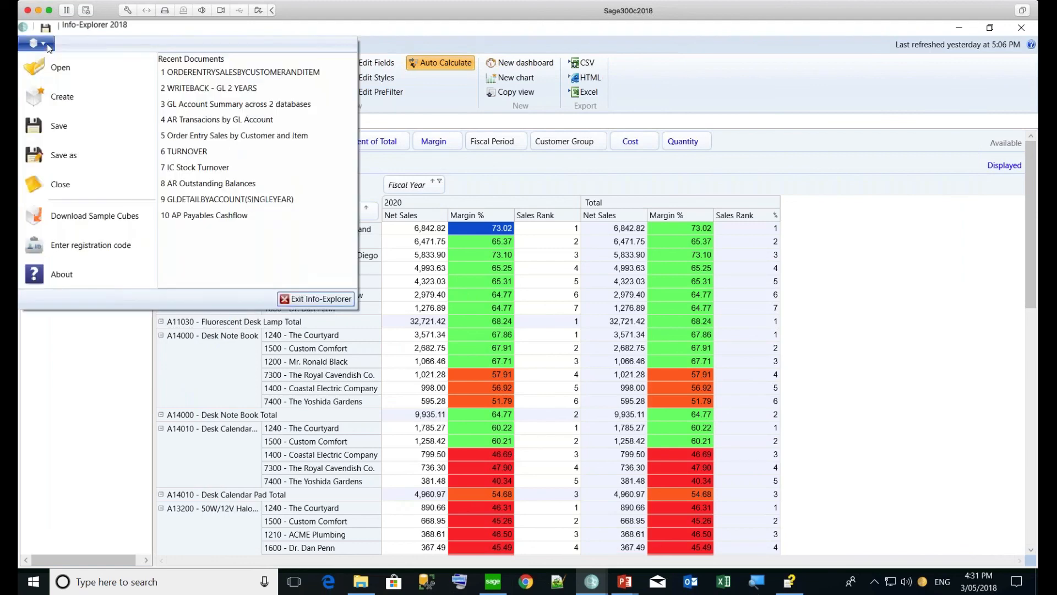
Open the 'GL Account Summary across 2 databases' cube from Recent Documents
left_click(184, 108)
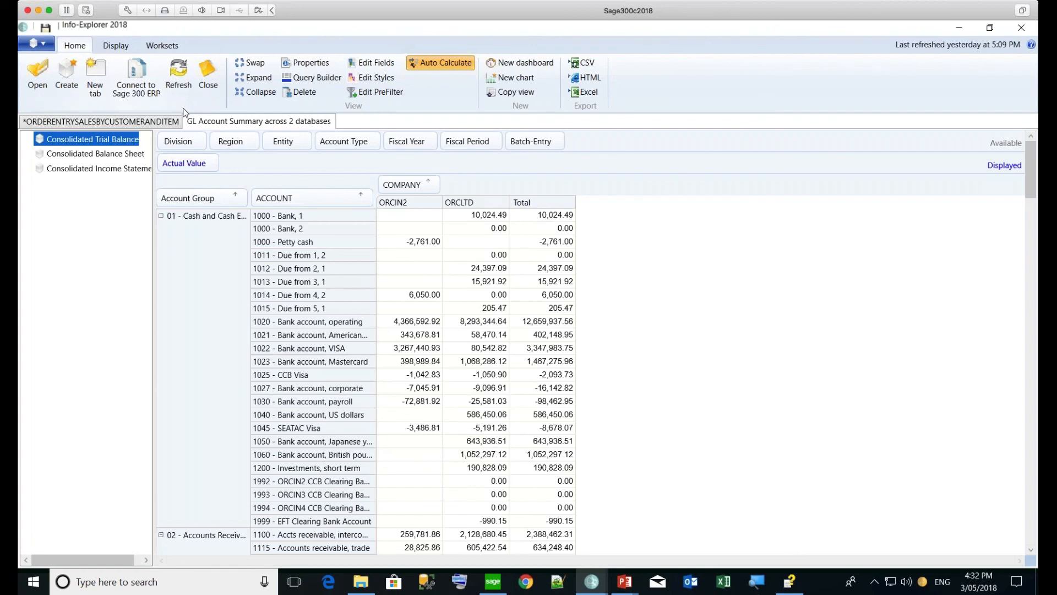
Split each company's columns by Fiscal Year, then show the Consolidated Income Statement view
left_click(465, 206)
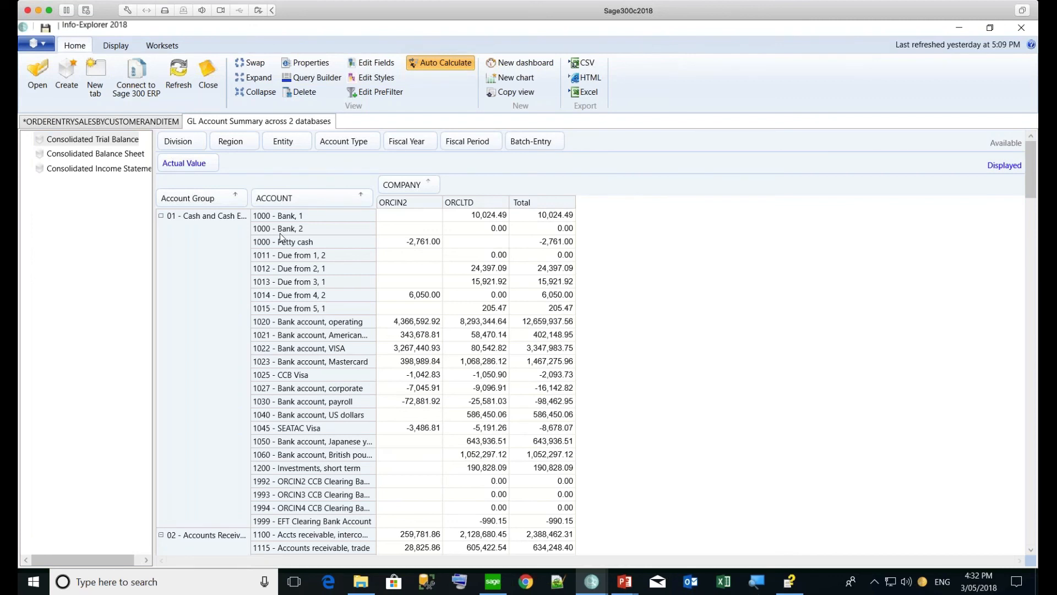
left_click(479, 218)
left_click_drag(391, 149, 444, 191)
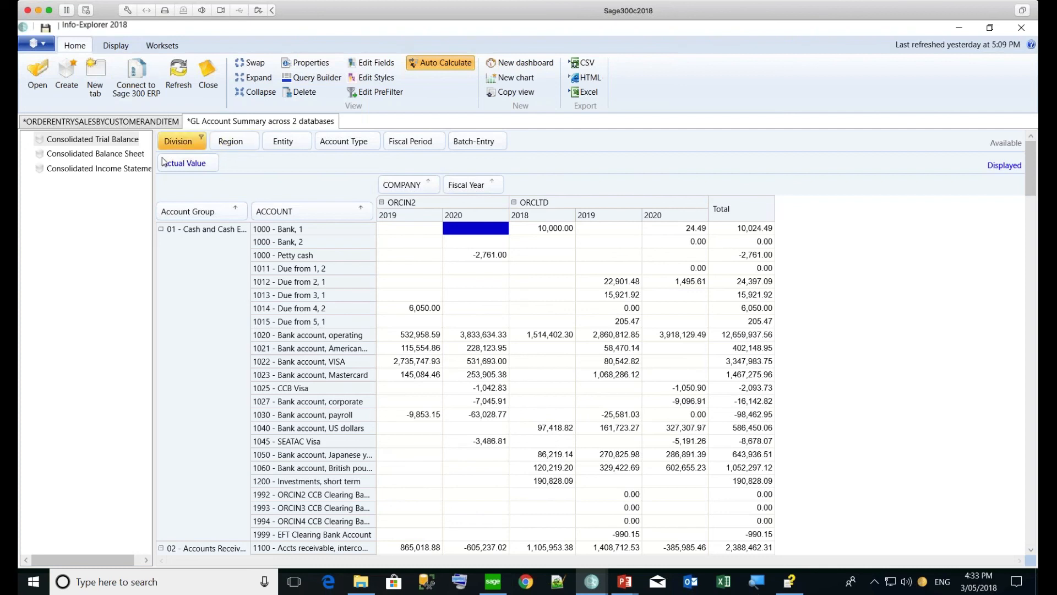
left_click(130, 172)
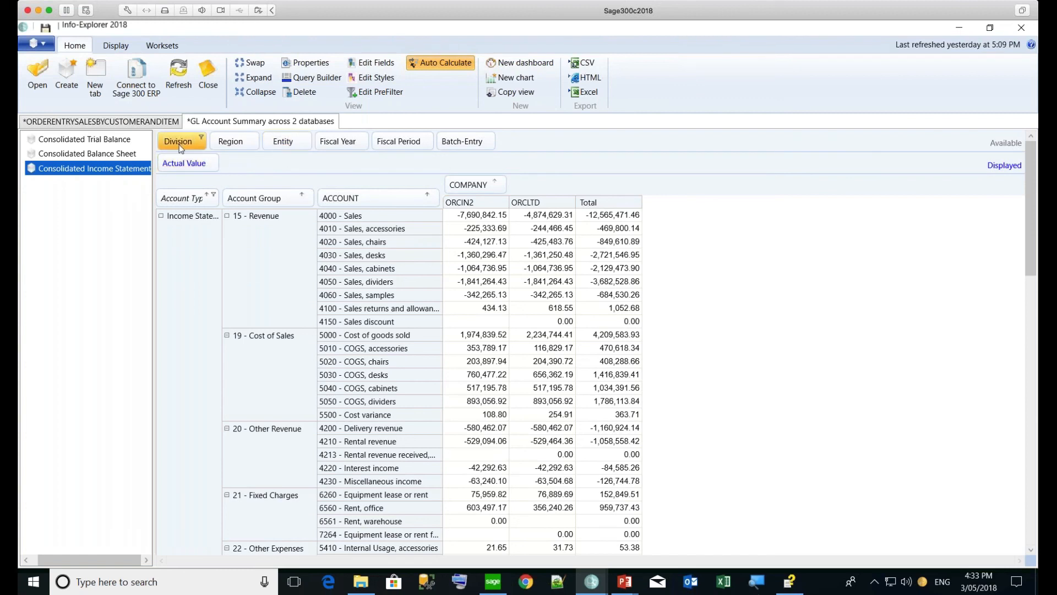
Split companies by Division (100 - Commercial, 200 - Retail) and accounts by Region, then show recent documents
left_click_drag(179, 143, 501, 190)
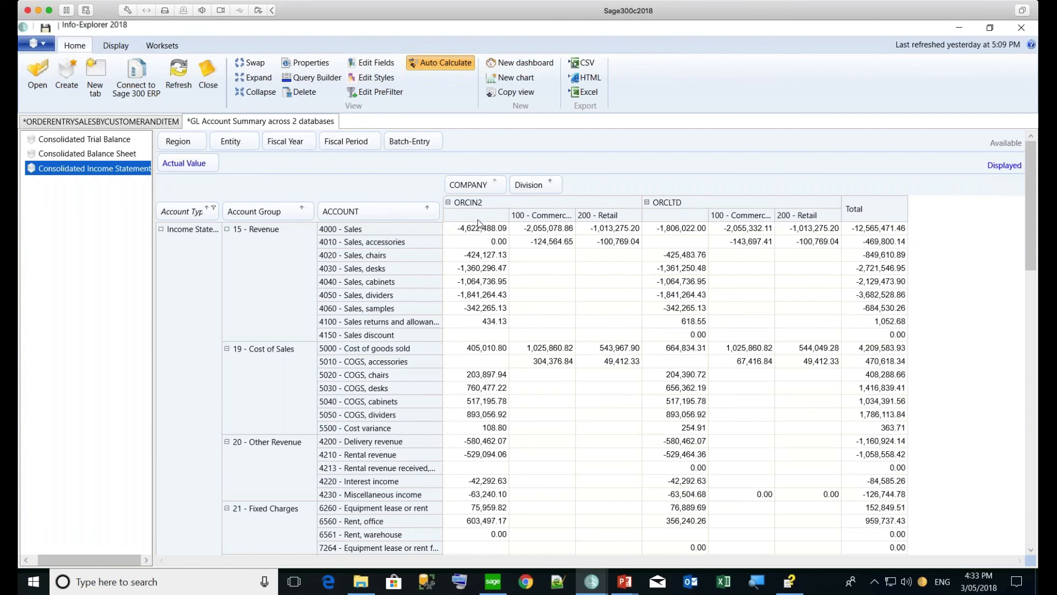
left_click(540, 228)
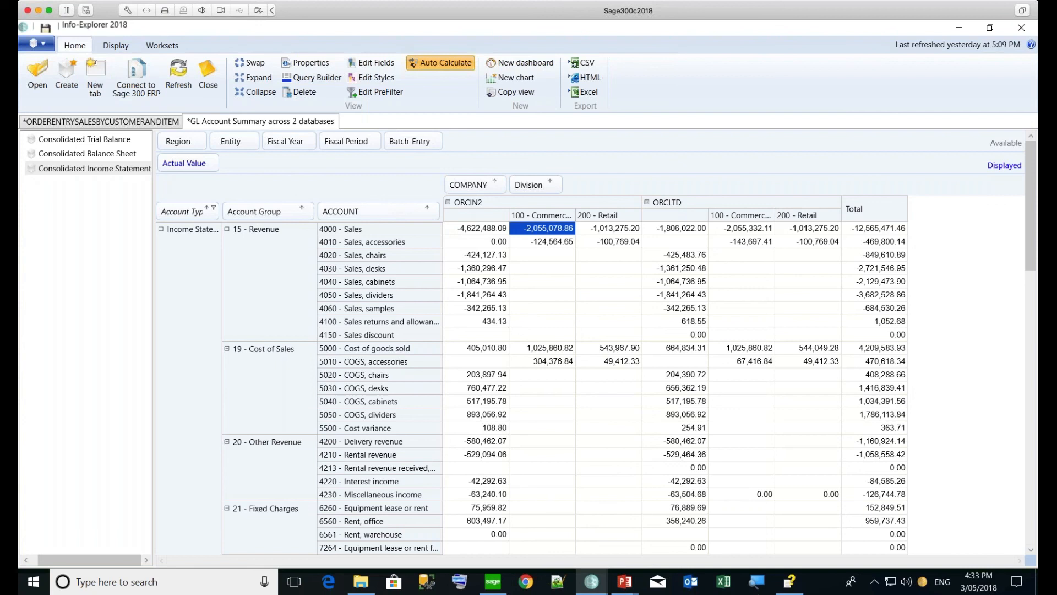
left_click(593, 227)
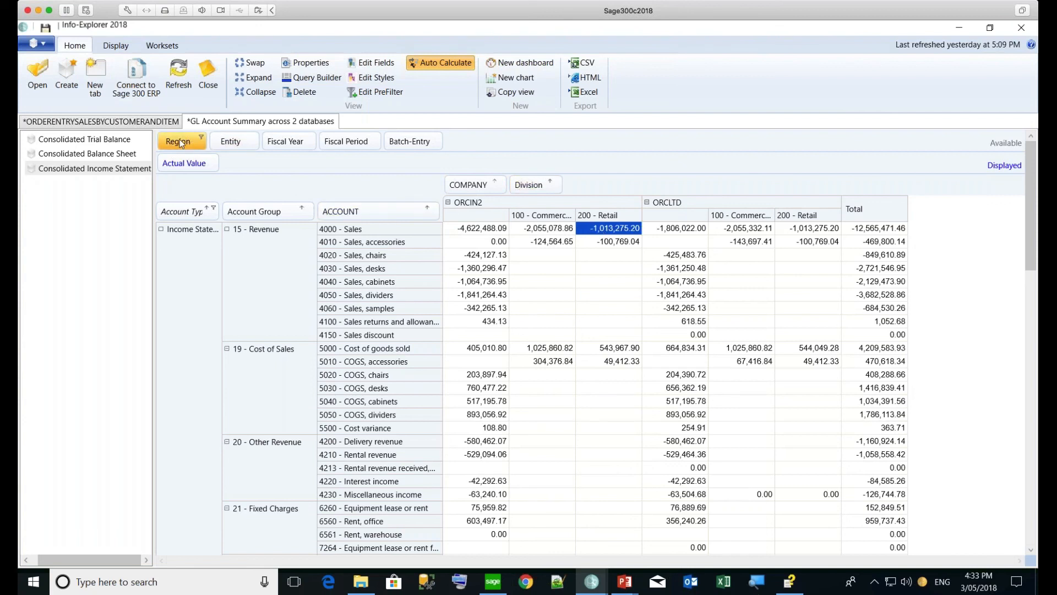
left_click_drag(179, 140, 424, 219)
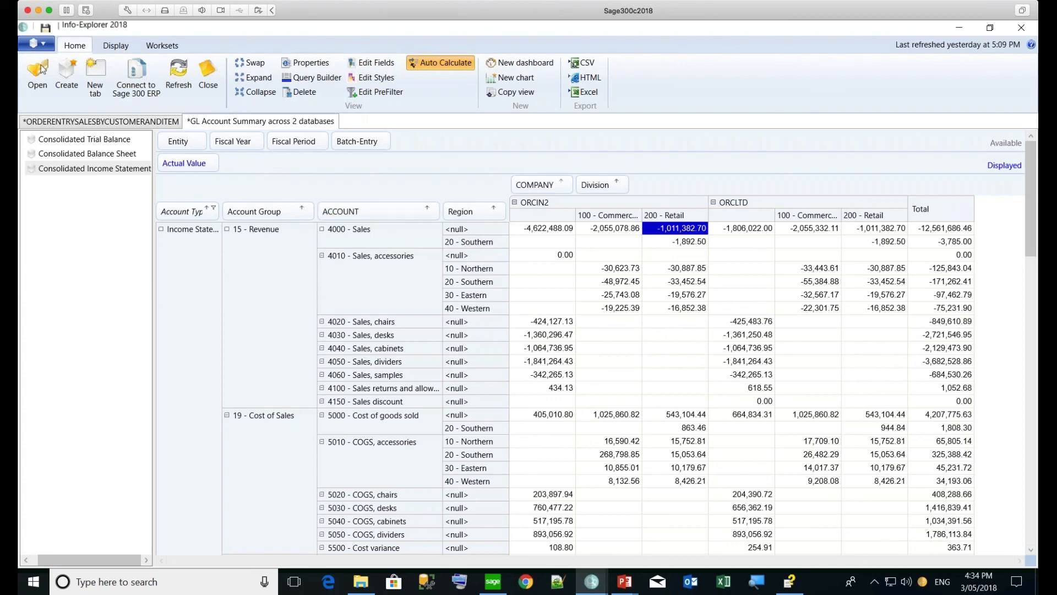
left_click(48, 44)
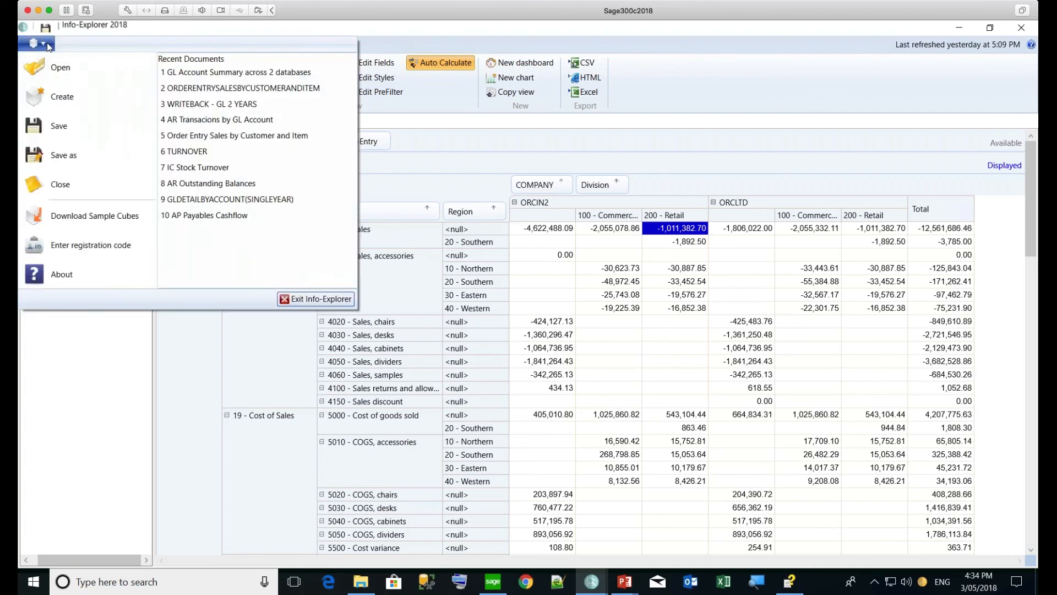
Open the WRITEBACK - GL 2 YEARS cube's GL Budget Entry All Accounts view of 2020 Budget periods
left_click(210, 104)
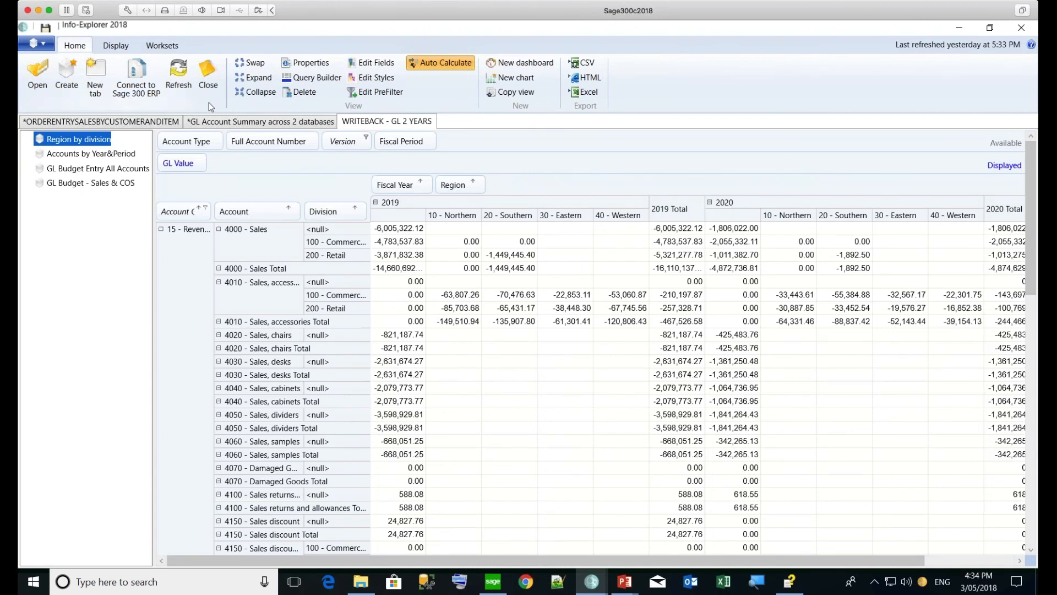
left_click(366, 138)
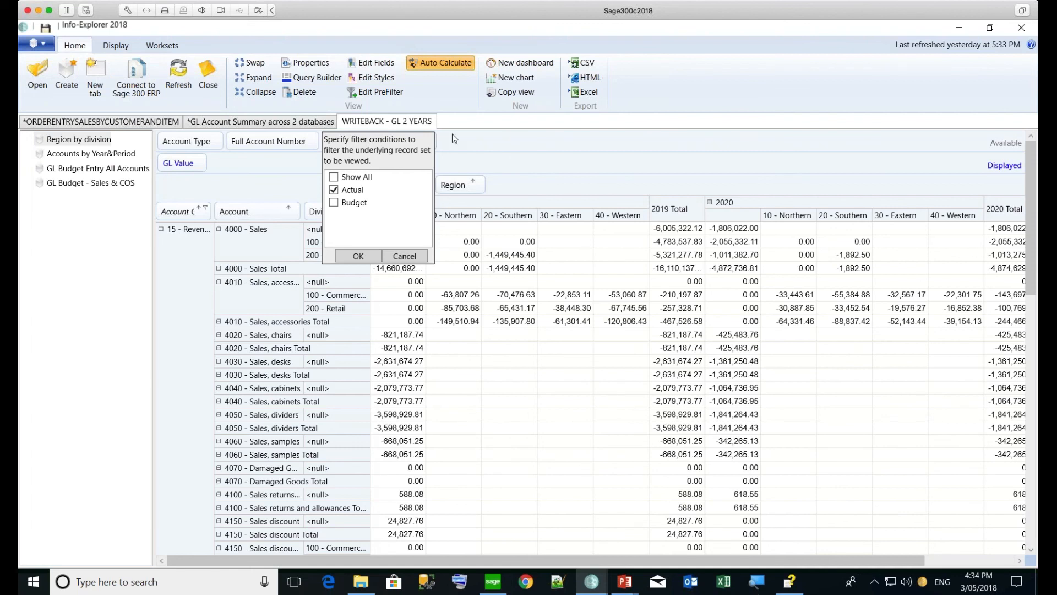
left_click(470, 135)
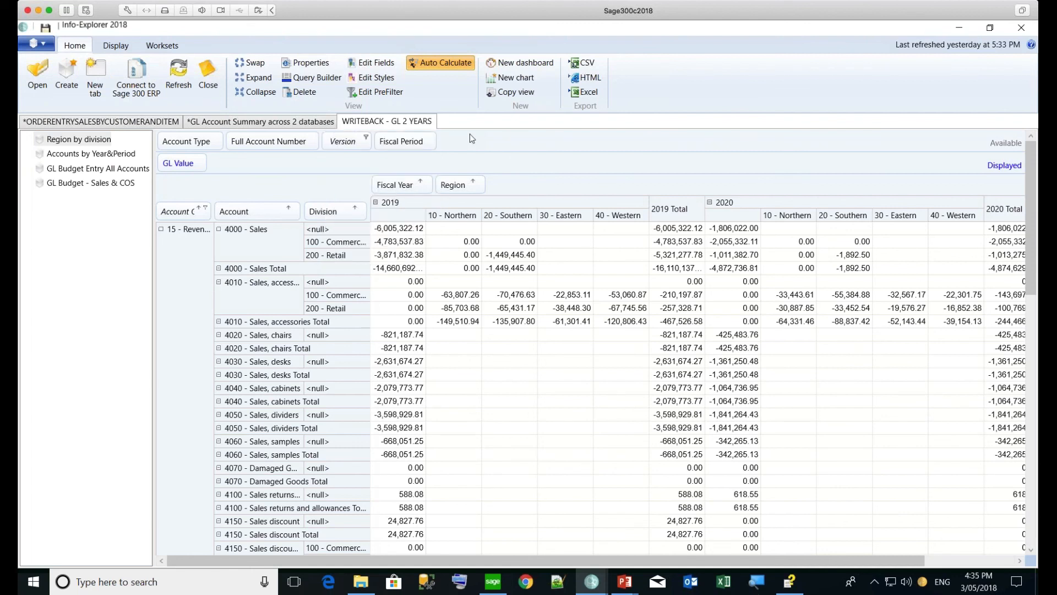
left_click(102, 172)
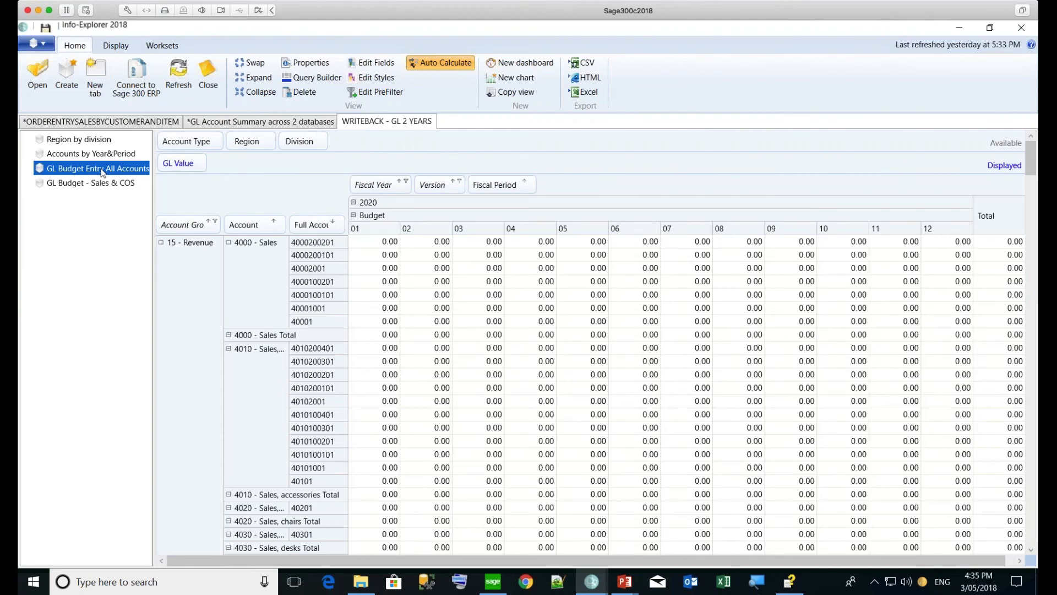
Switch from the period 01 budget entry to the GL Budget - Sales & COS comparison view
left_click(379, 243)
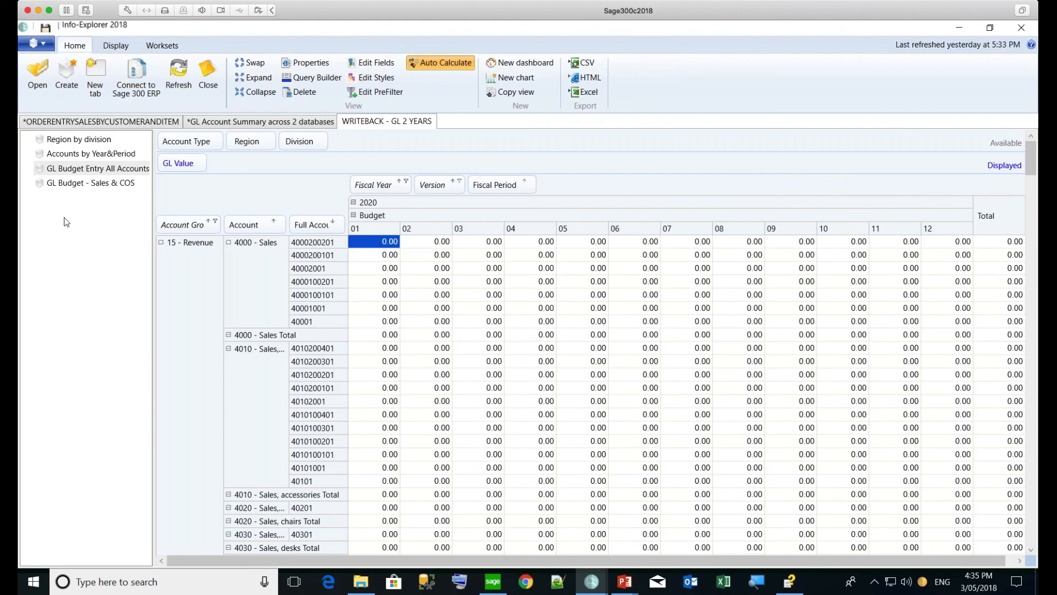
left_click(102, 187)
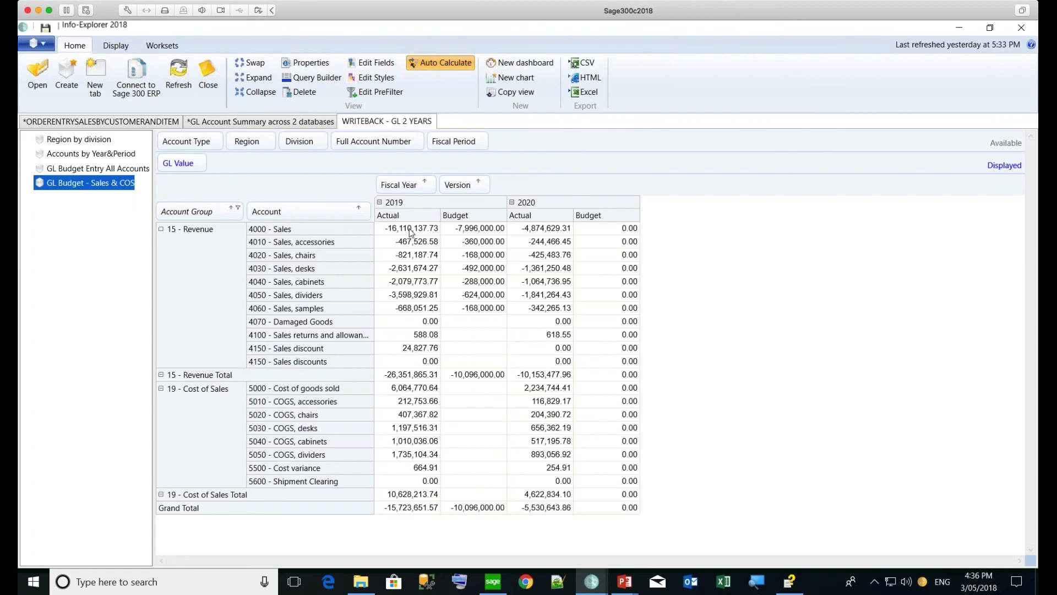
Add a new workset and rename it 'Budget'
left_click(159, 44)
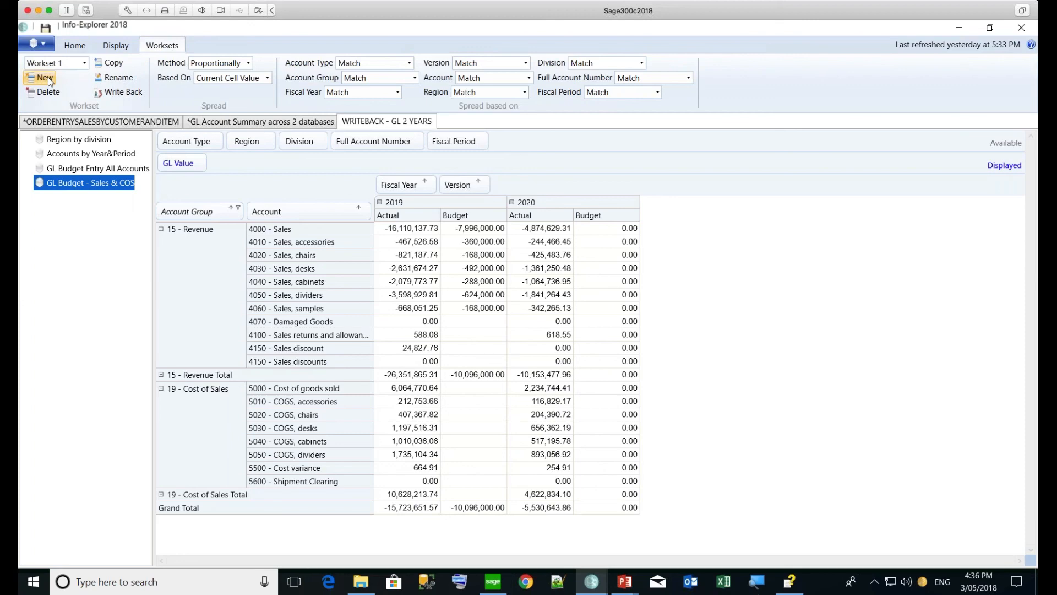
left_click(48, 78)
left_click(120, 78)
type("Budget")
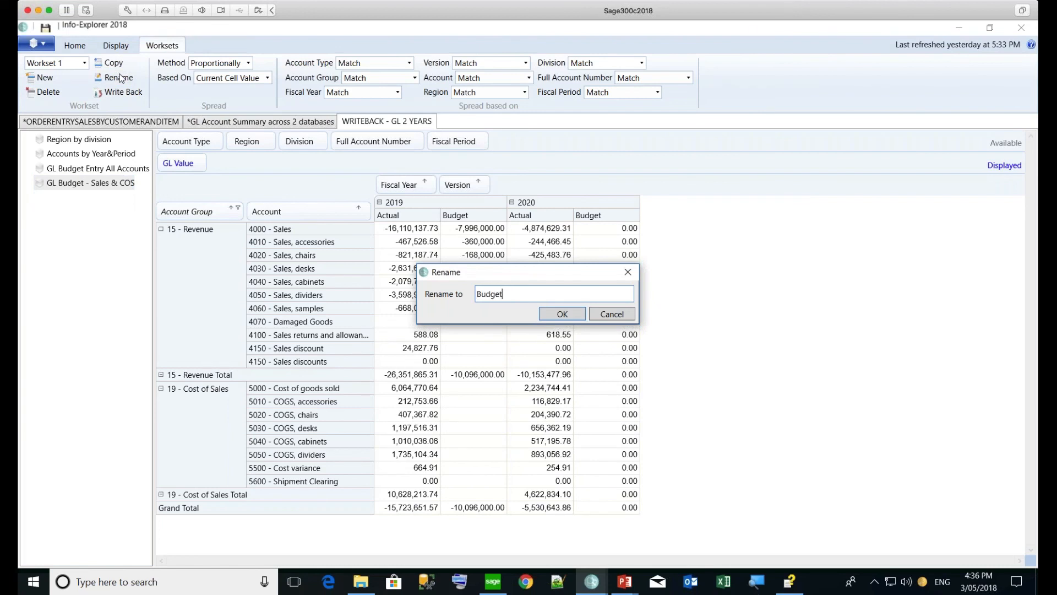
key("Return")
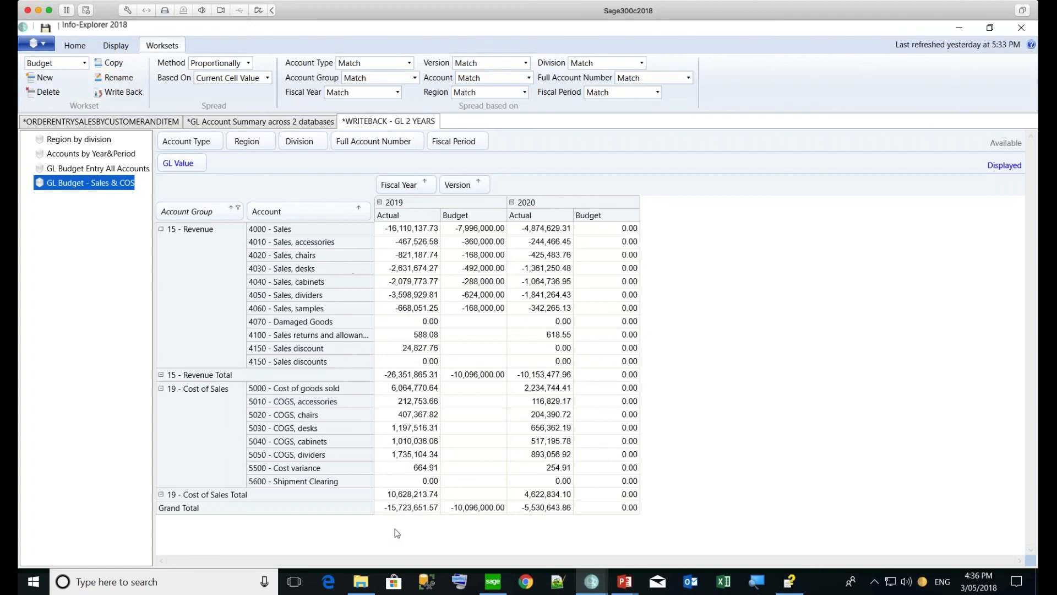
Select the 2019 Actual Grand Total, then the 2020 Budget Grand Total cell
left_click(396, 509)
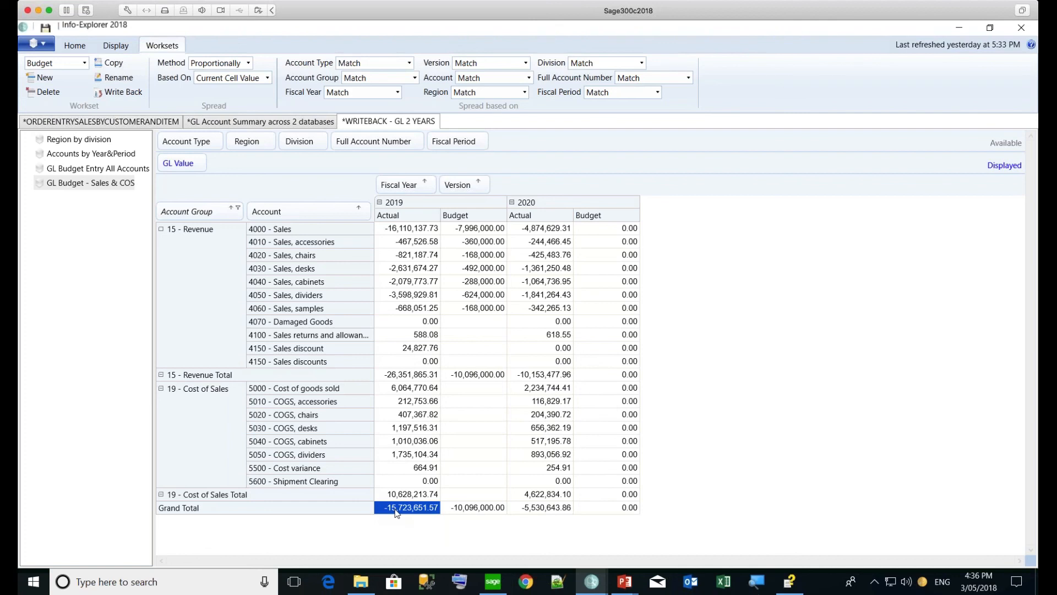
left_click(603, 507)
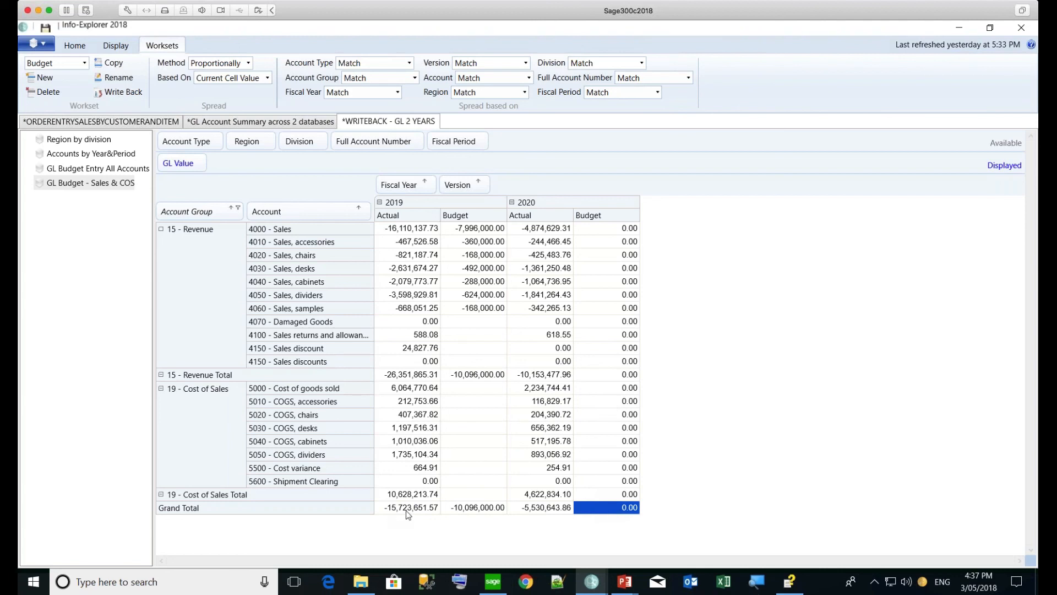
Spread -15,723,651.57 into the 2020 Budget Grand Total proportionally, based on 2019 Actual figures
left_click(248, 63)
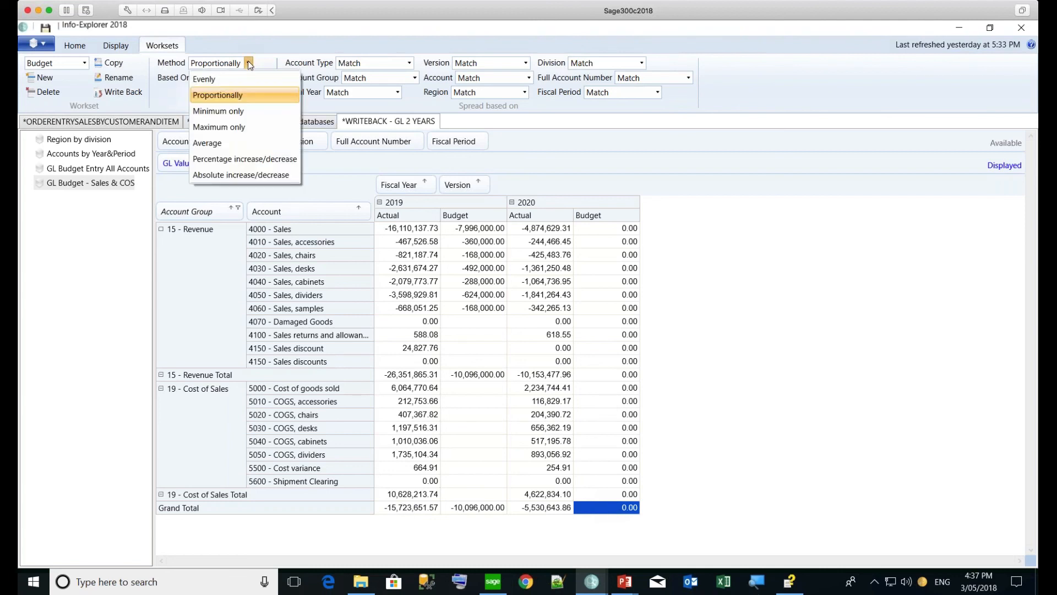
left_click(238, 96)
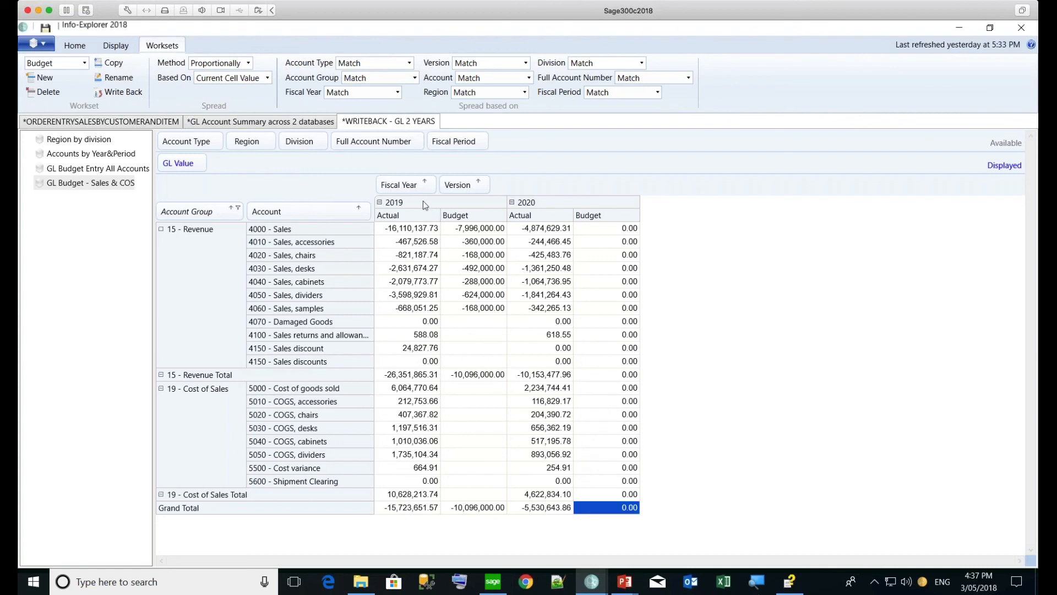
left_click(526, 65)
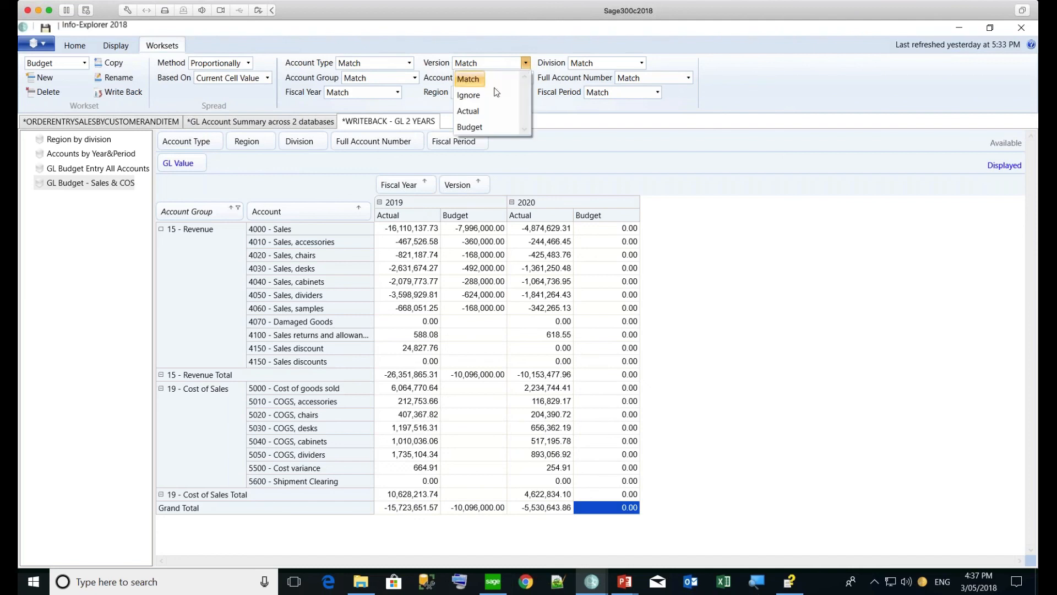
left_click(480, 113)
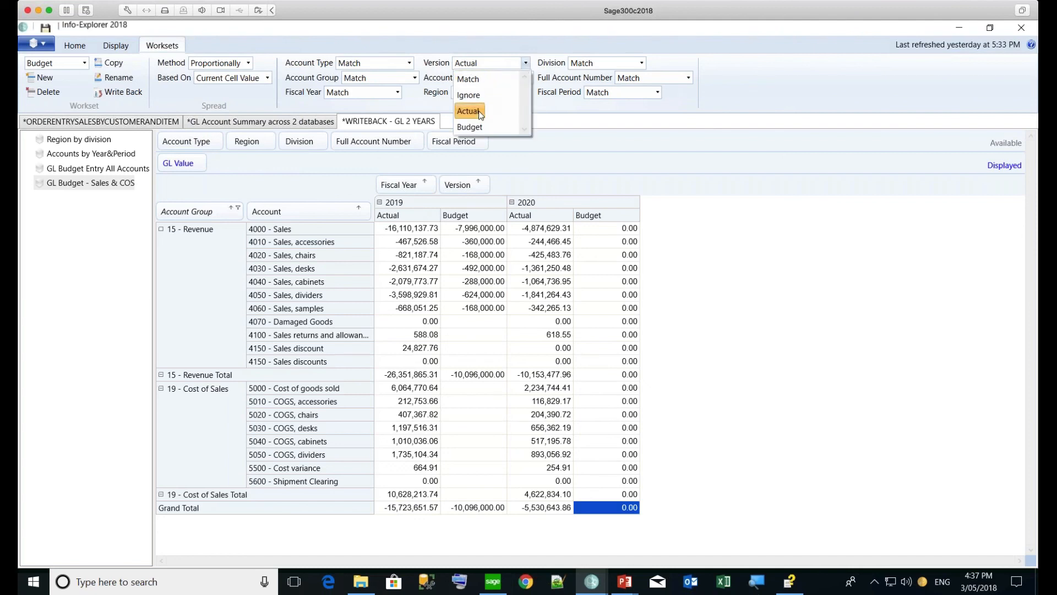
left_click(397, 93)
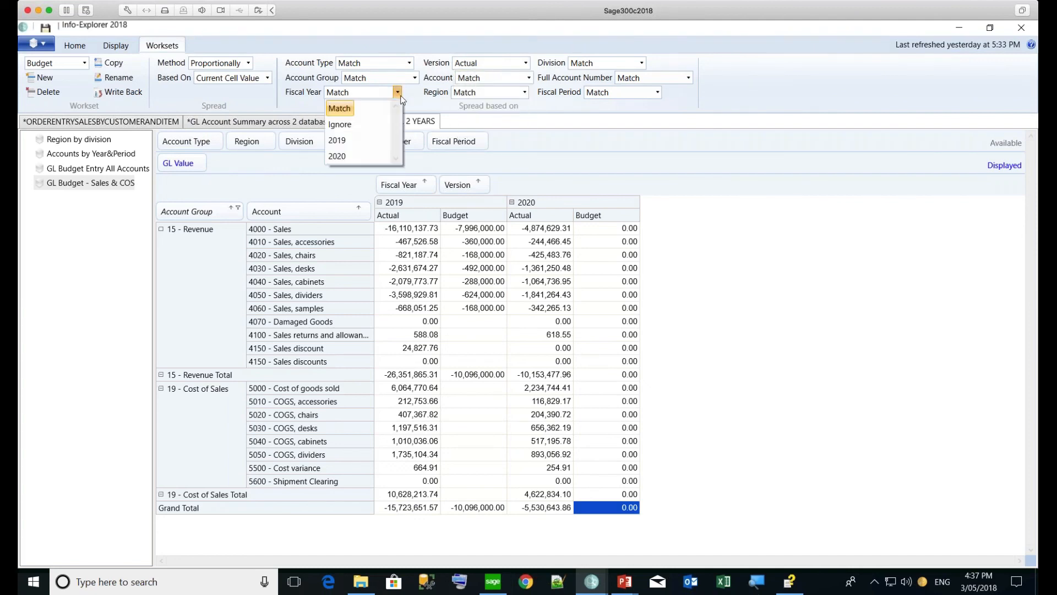
left_click(355, 142)
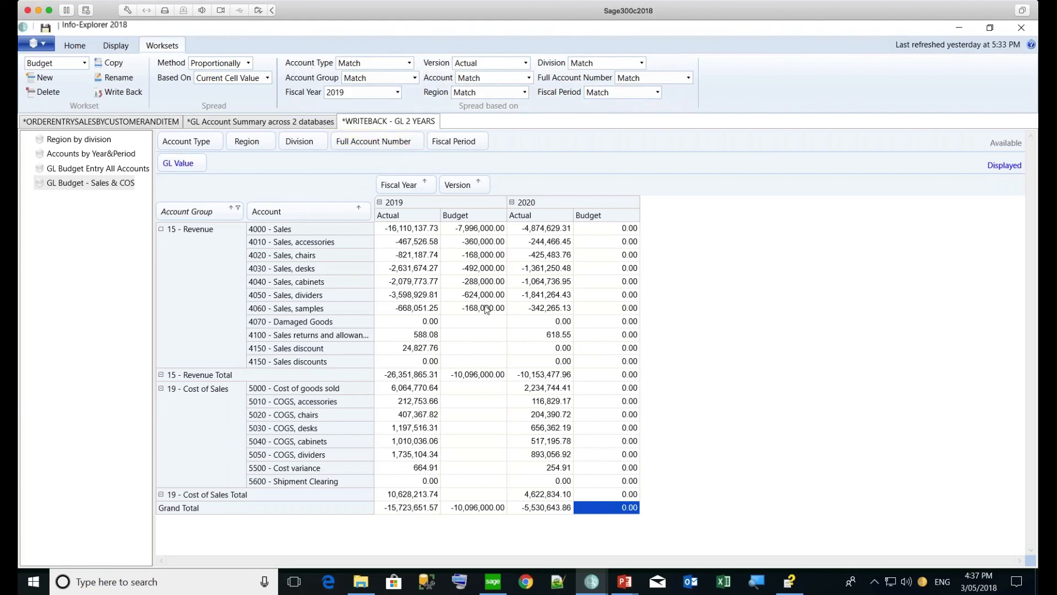
left_click(592, 511)
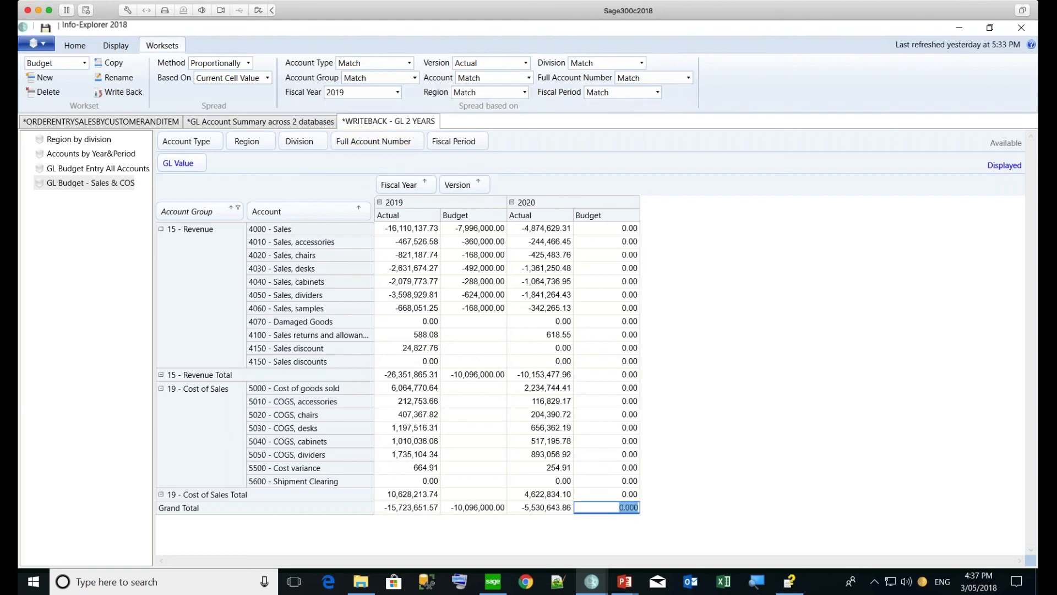
type("-15723651.57")
key("Return")
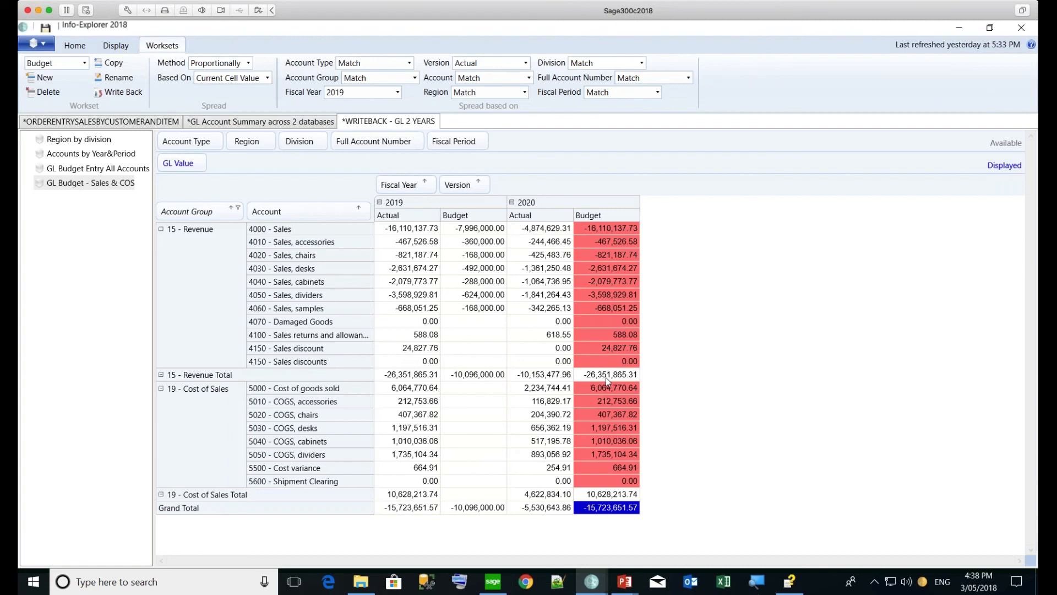
left_click(249, 64)
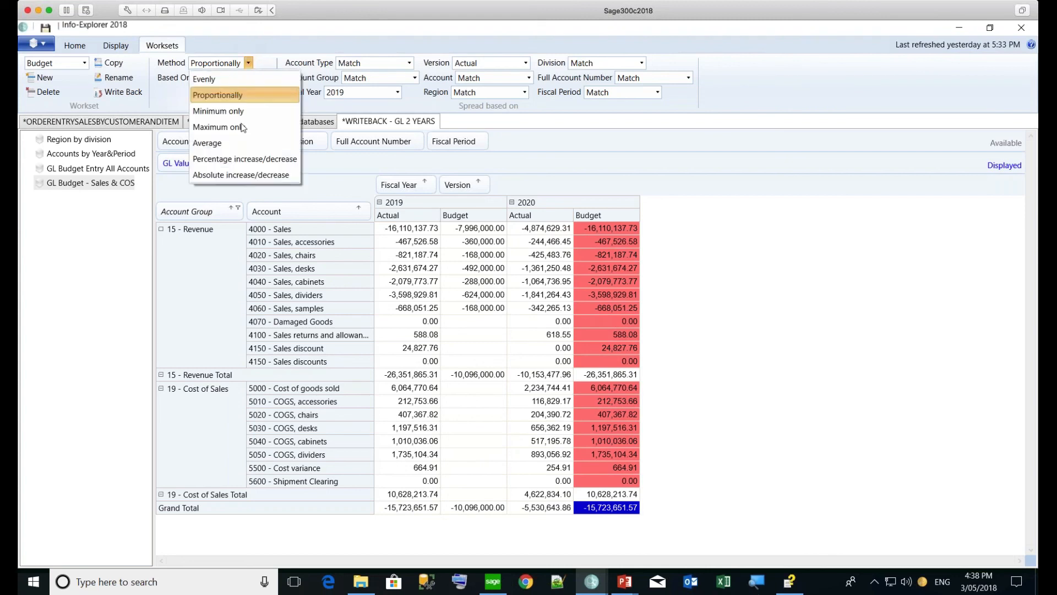
Using Percentage increase/decrease, raise the Revenue Total budget 10% and cut Cost of Sales Total 5%
left_click(237, 159)
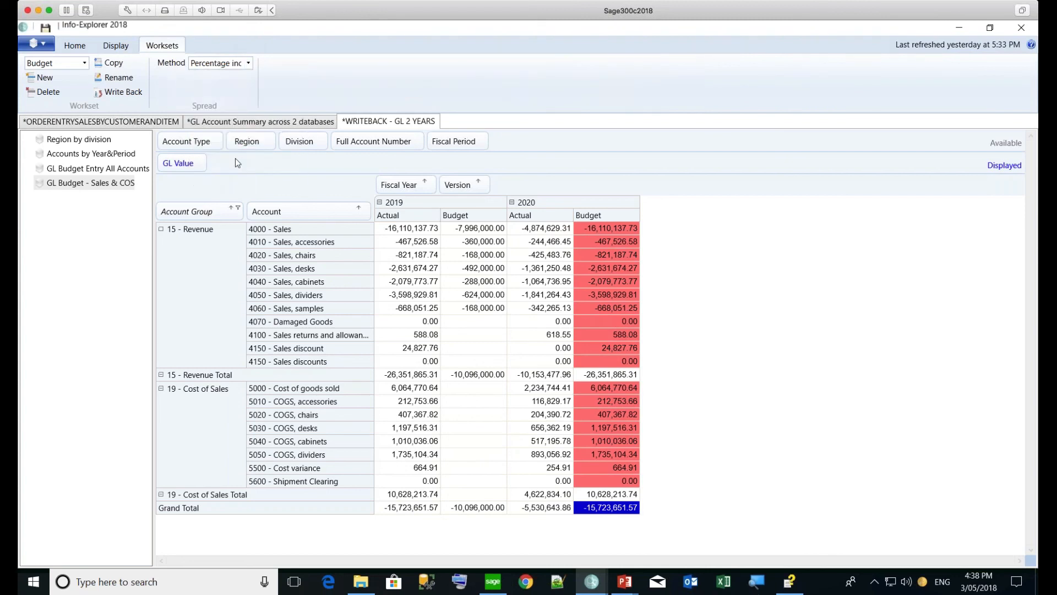
double_click(589, 375)
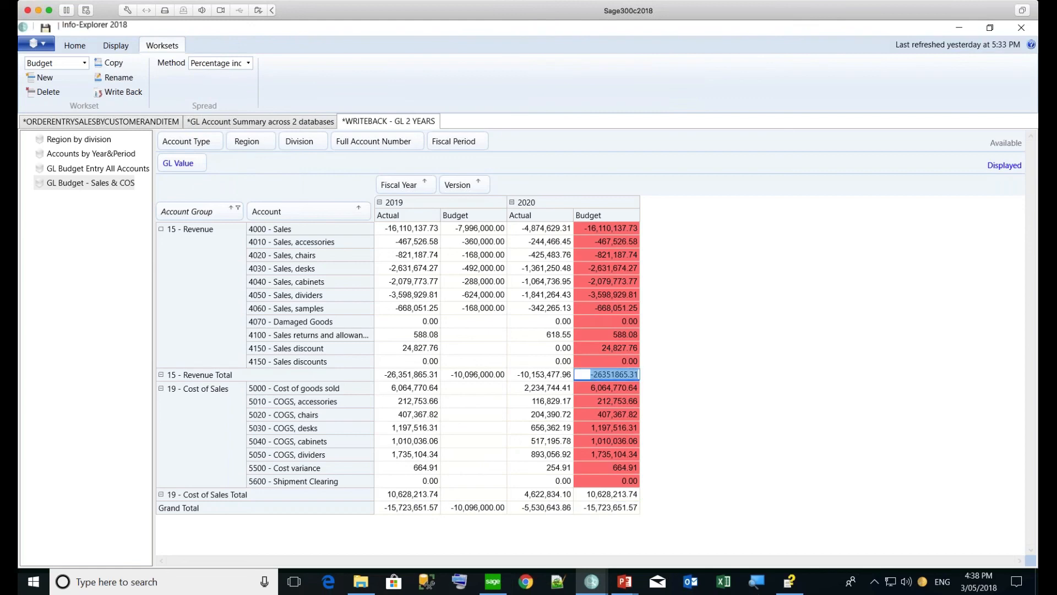
type("10")
key("Return")
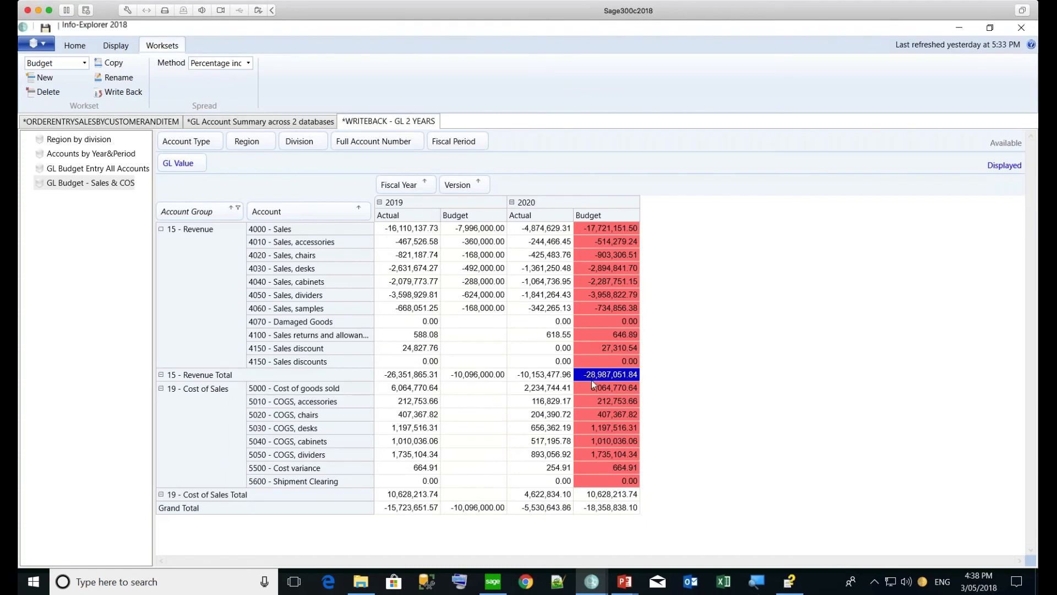
double_click(600, 494)
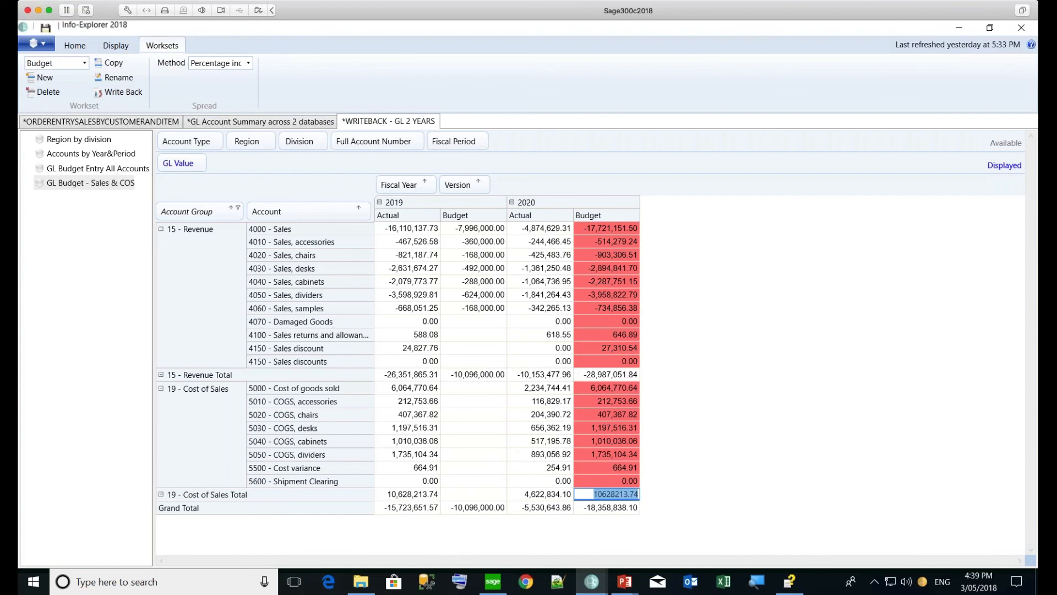
type("-5")
key("Return")
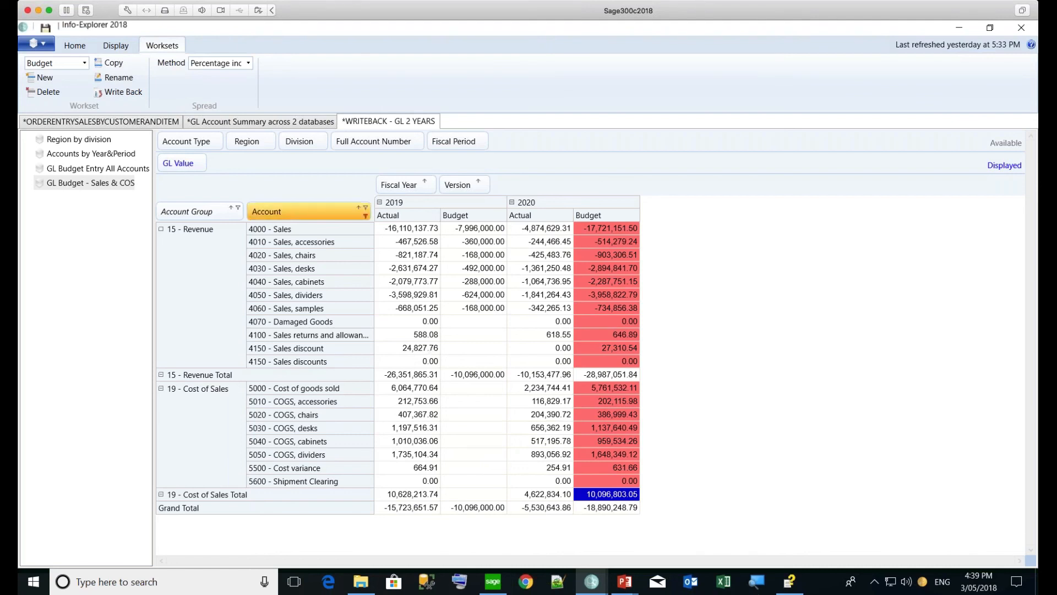
Write the 2020 budget back to the database and acknowledge the 624-rows-updated message
left_click(121, 94)
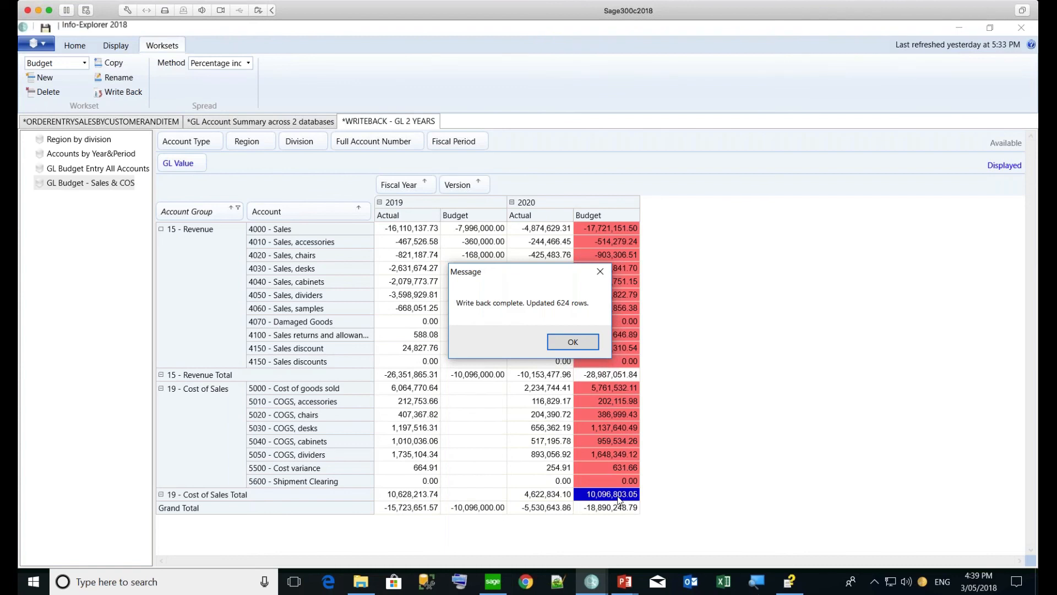
left_click(47, 45)
left_click(573, 342)
Open the Download Sample Cubes page and filter it to Writeback Samples such as Writeback GL Budget
left_click(37, 44)
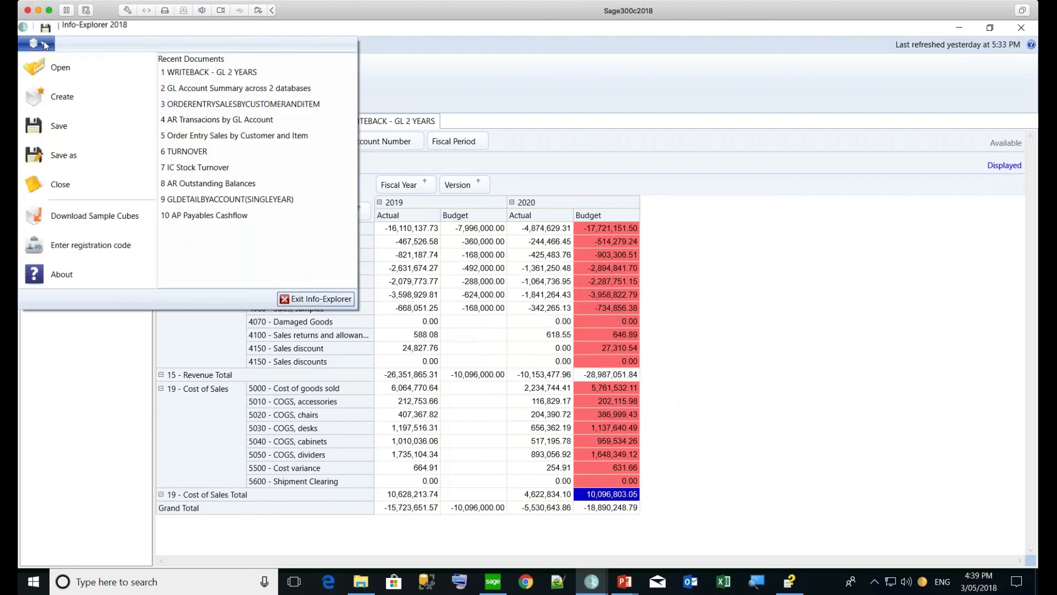
left_click(76, 224)
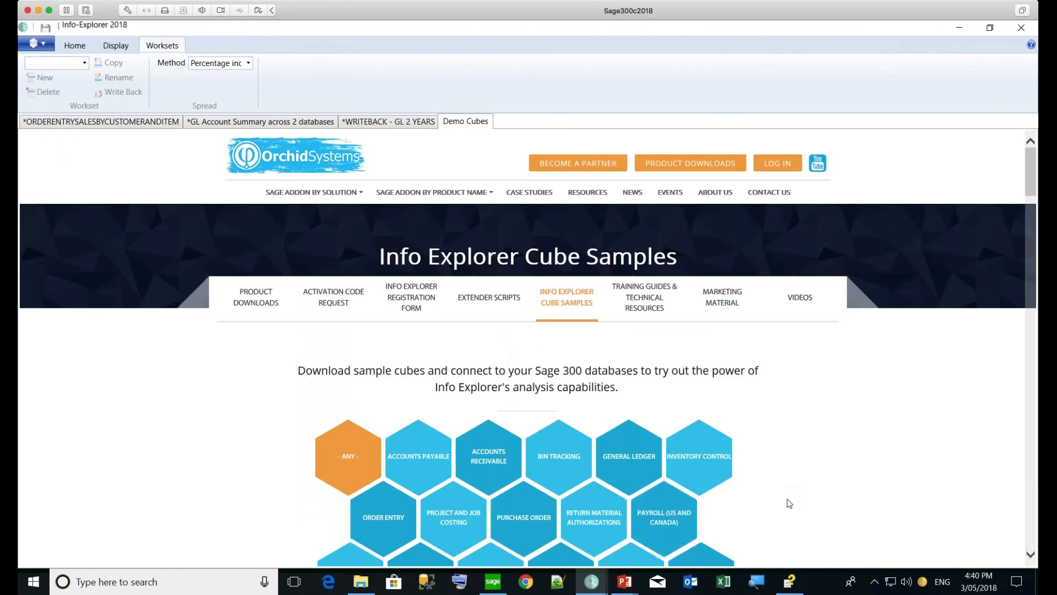
scroll(789, 502, "down", 2)
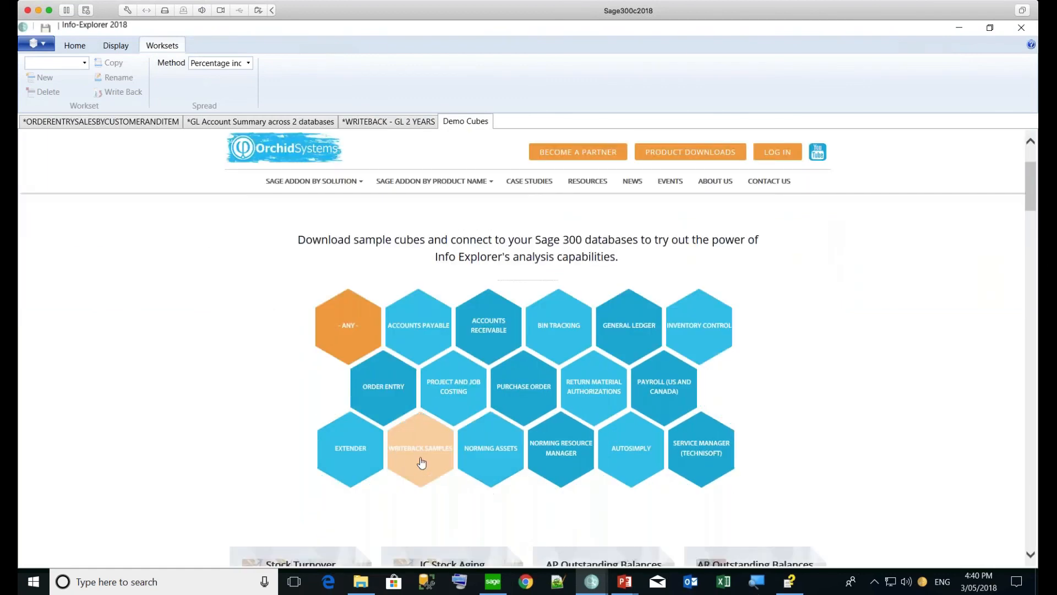
left_click(421, 461)
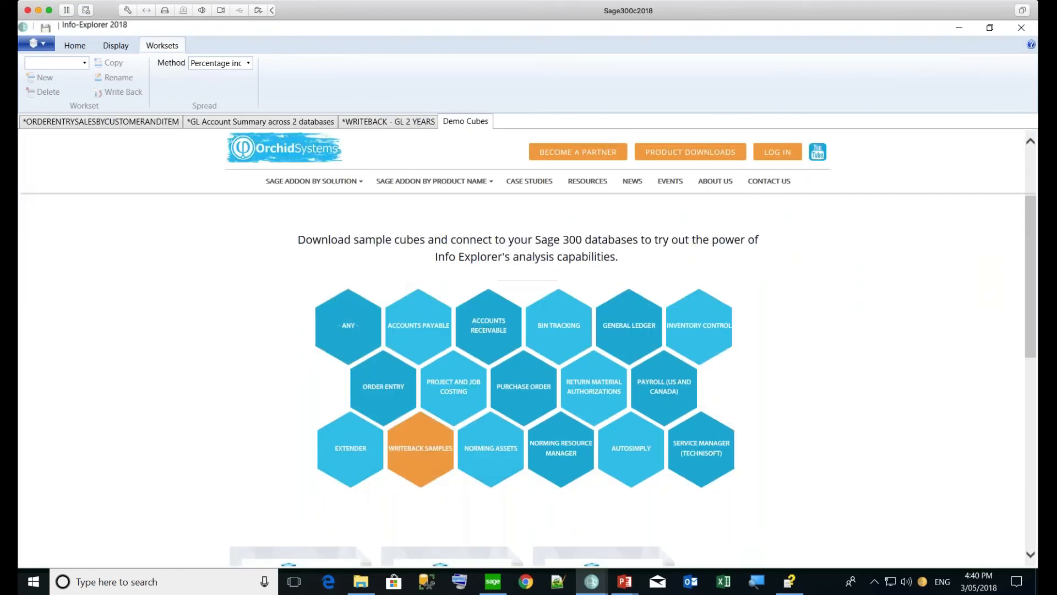
scroll(857, 424, "down", 2)
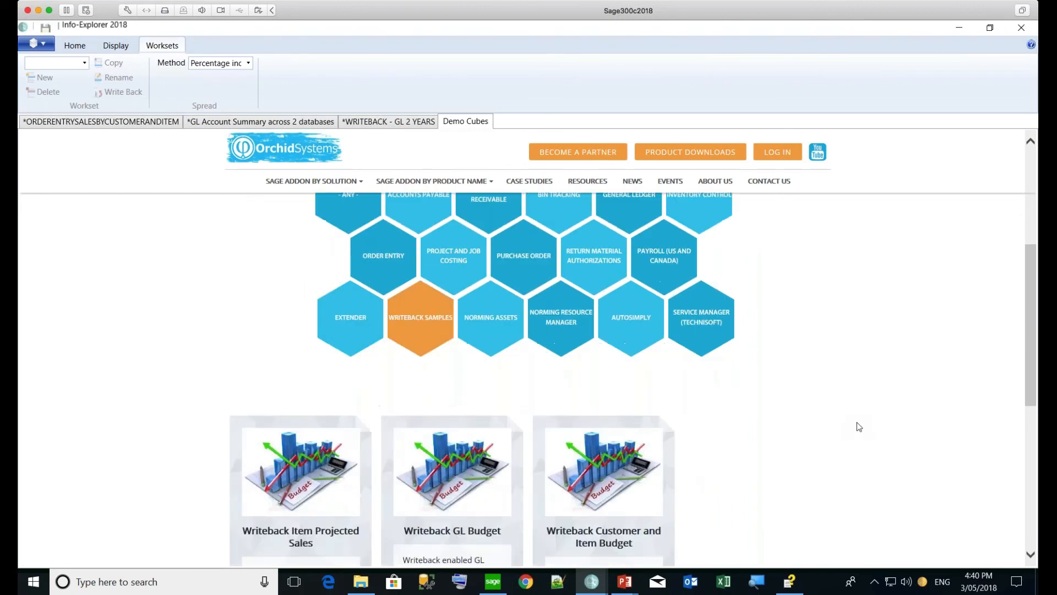
scroll(856, 426, "down", 1)
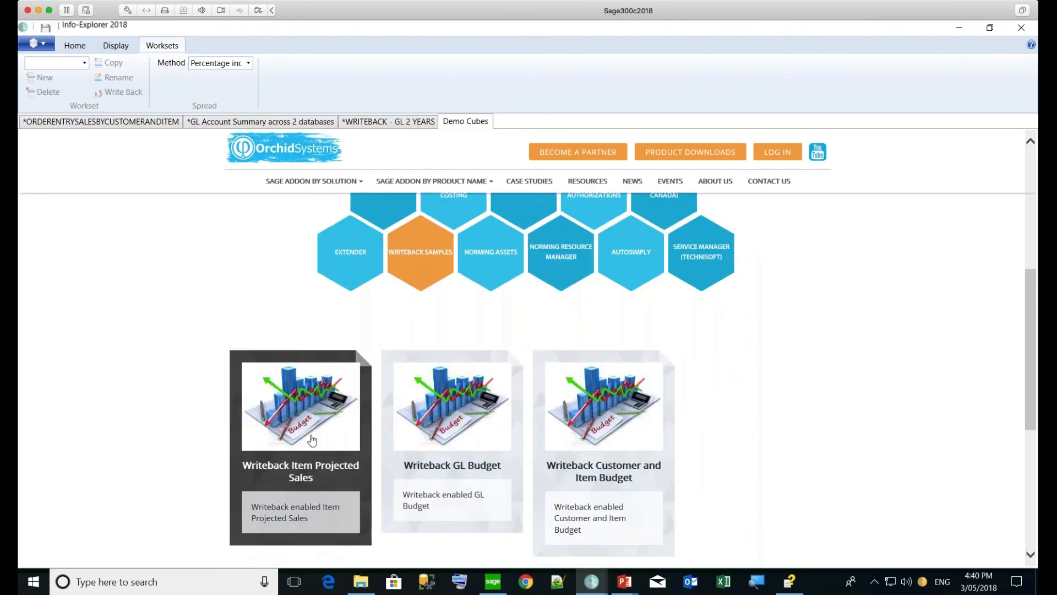
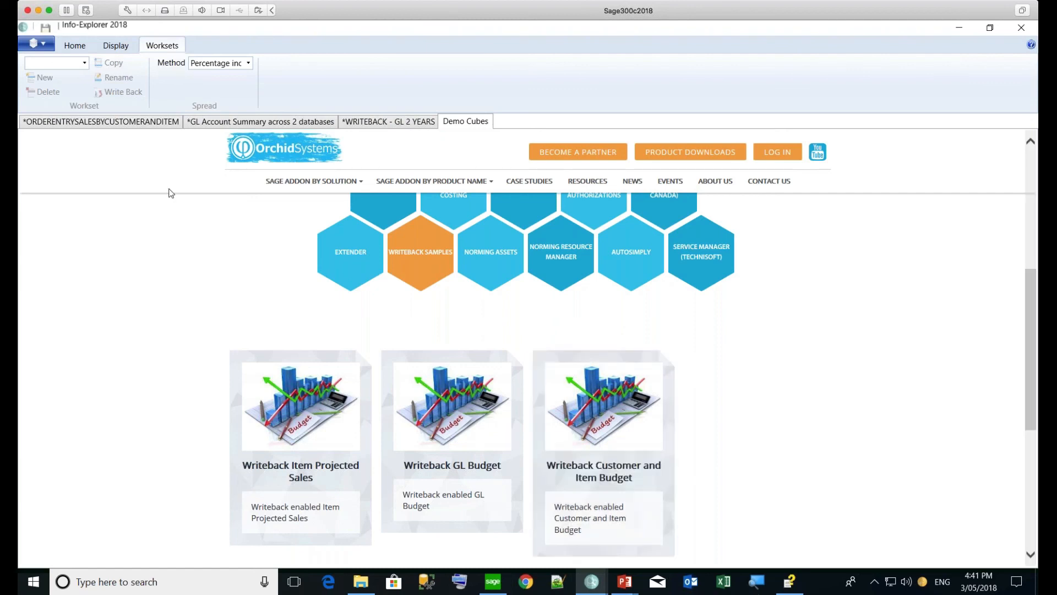
Switch to the ORDERENTRYSALESBYCUSTOMERANDITEM worksheet showing ranked 2020 net sales by customer
left_click(108, 127)
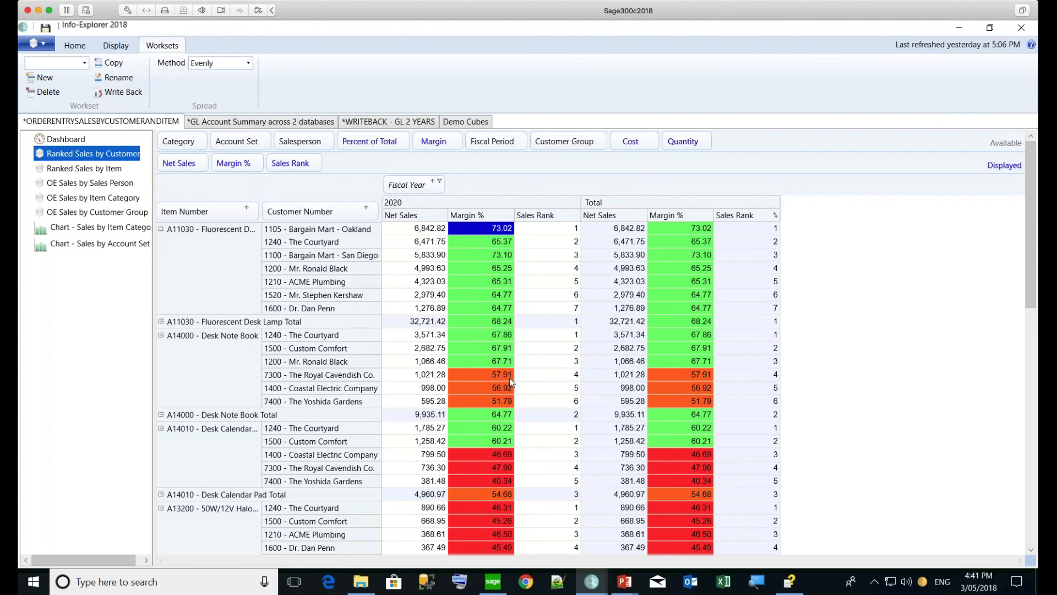
left_click(422, 419)
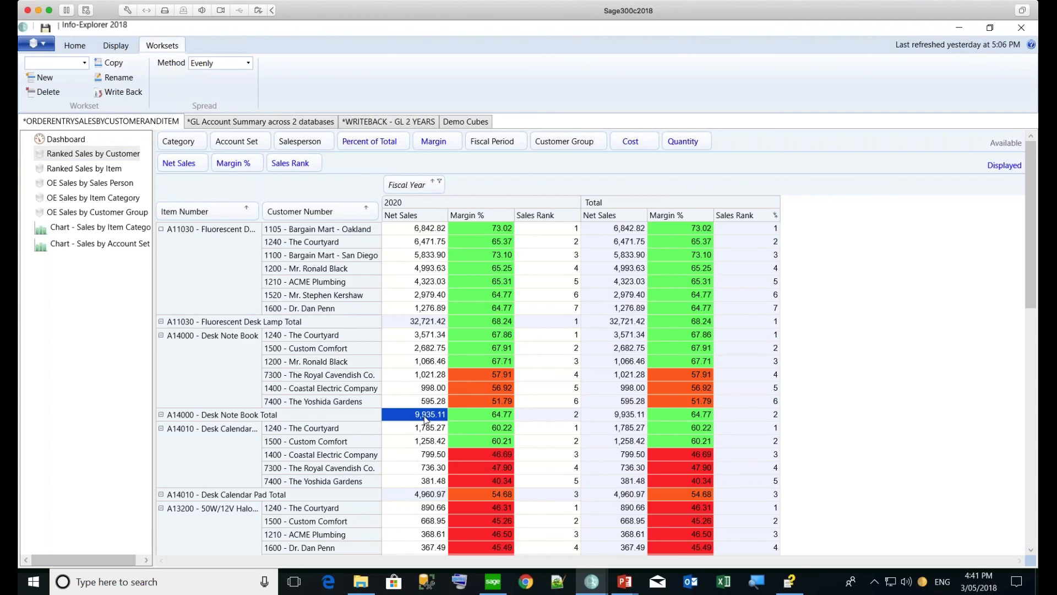
right_click(425, 420)
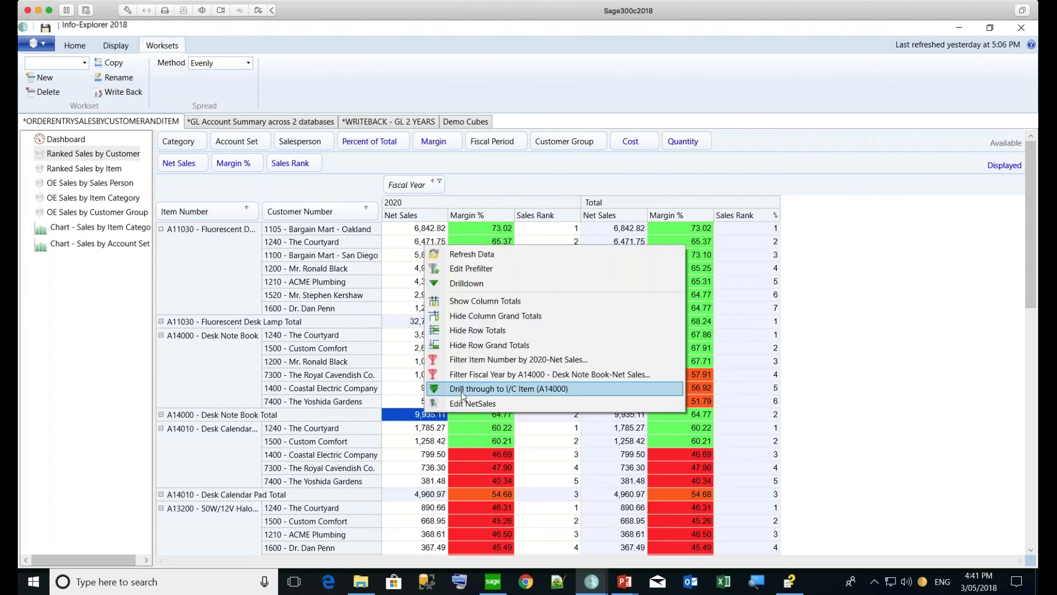
left_click(466, 284)
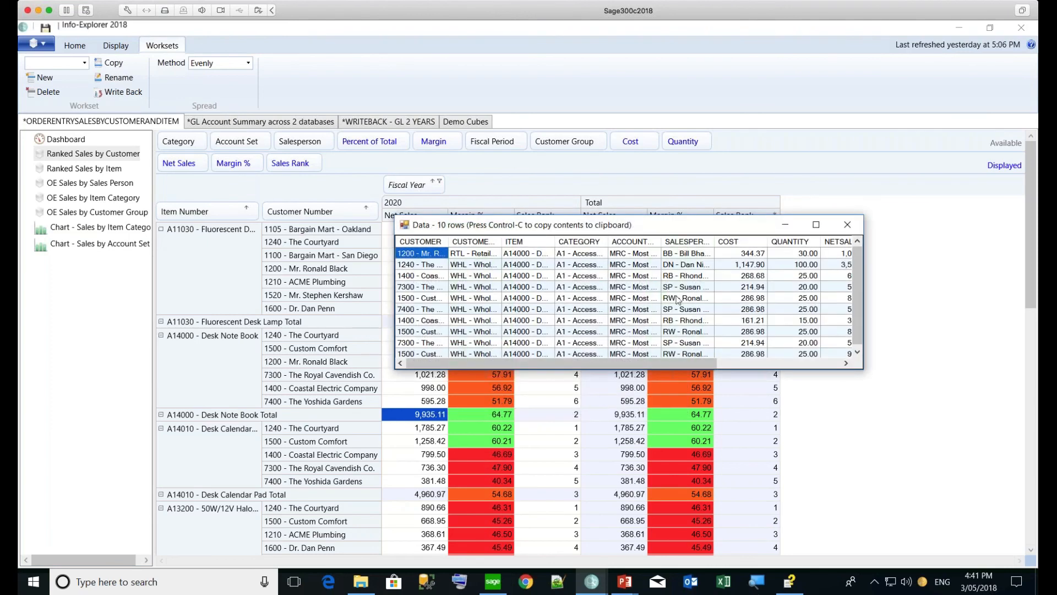
left_click(859, 280)
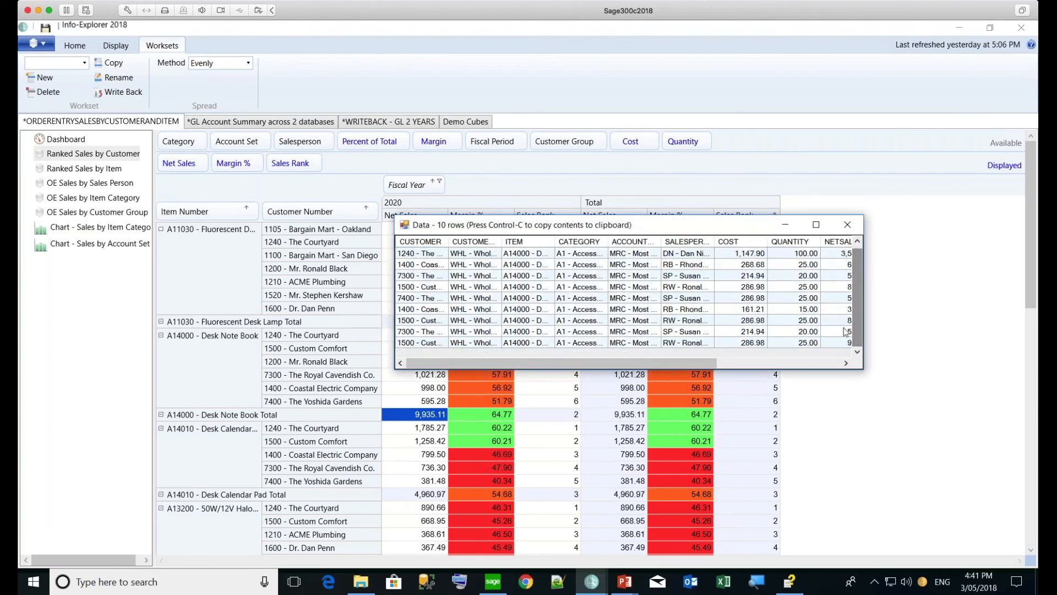
left_click_drag(692, 367, 803, 371)
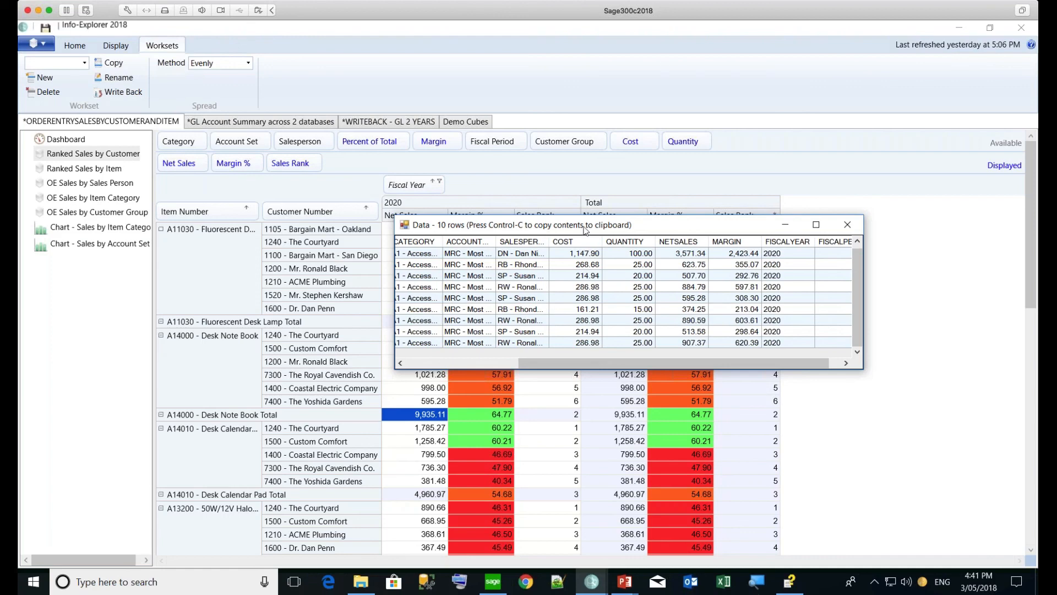
left_click(848, 224)
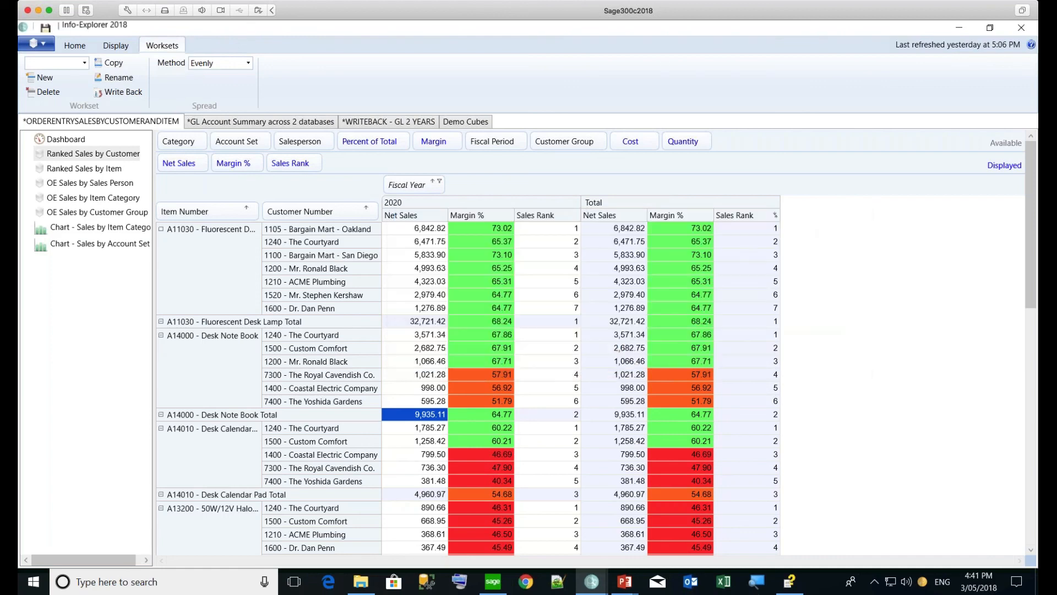
Drill through from Bargain Mart - Oakland's 6,842.82 net sales to A/R Customer Activity (1105), entering the Accpac password
right_click(415, 418)
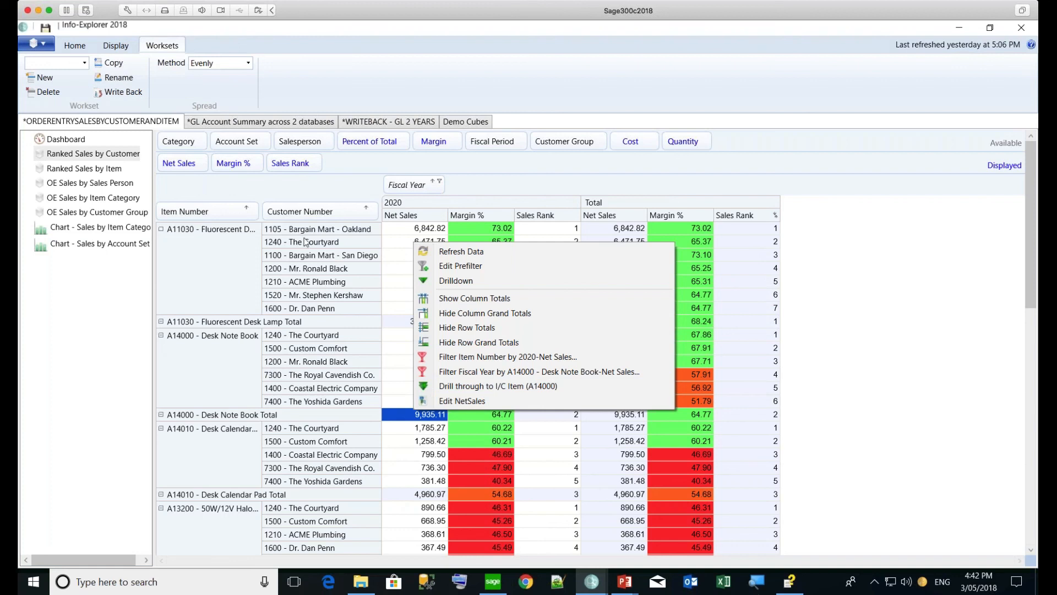
left_click(416, 229)
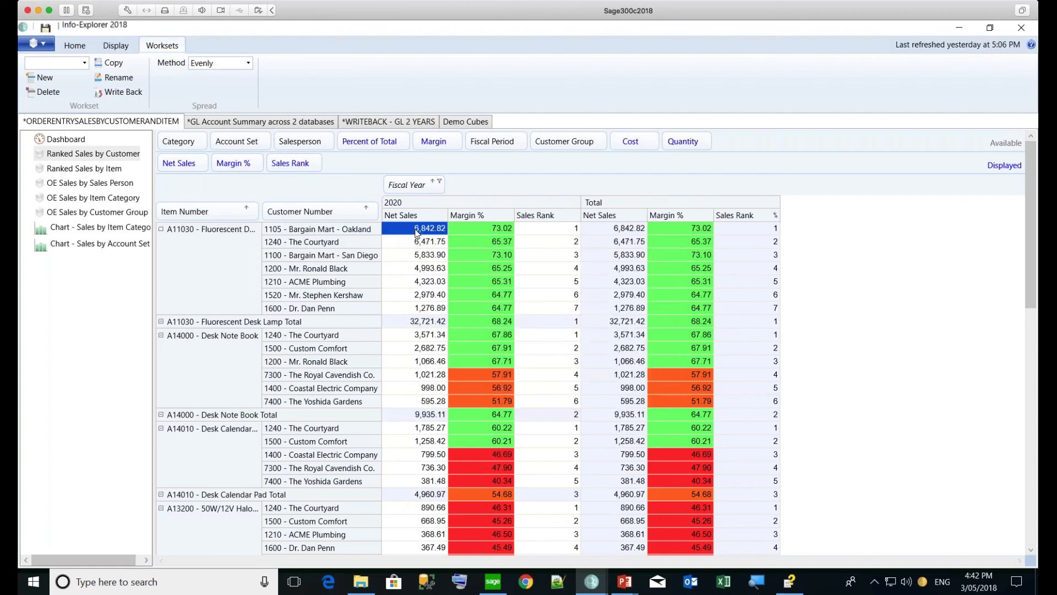
right_click(417, 233)
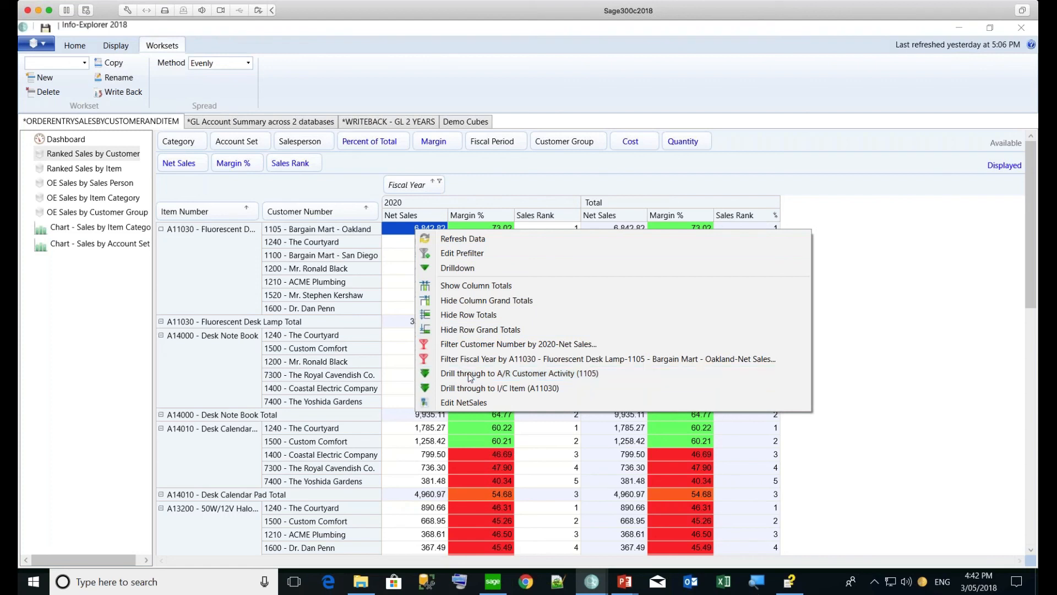
left_click(469, 374)
type("ADMIN")
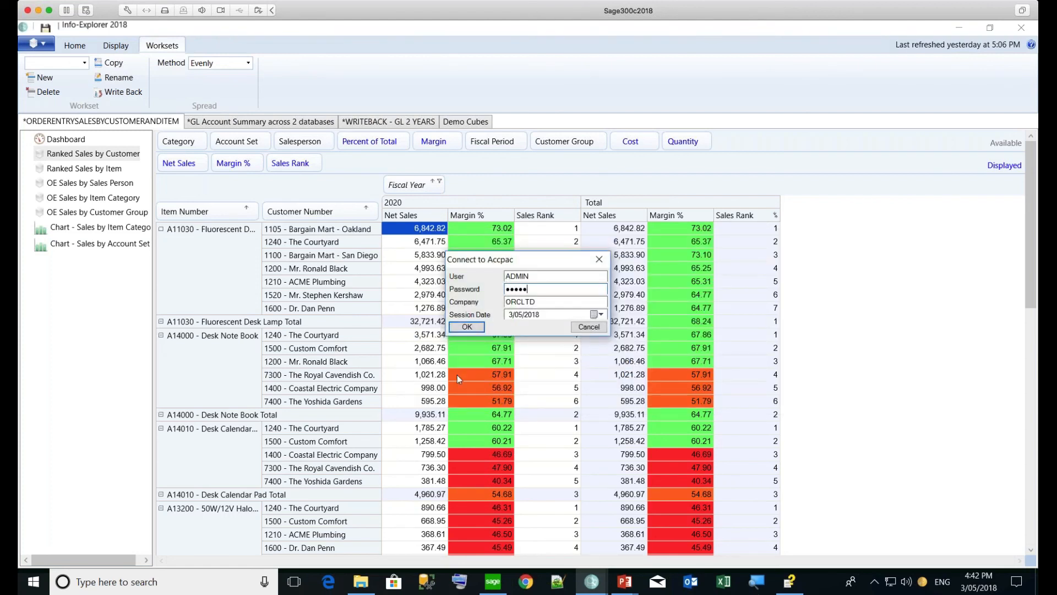
Sign in to Accpac, review customer 1105's A/R Customer Inquiry profile, then close it
left_click(462, 328)
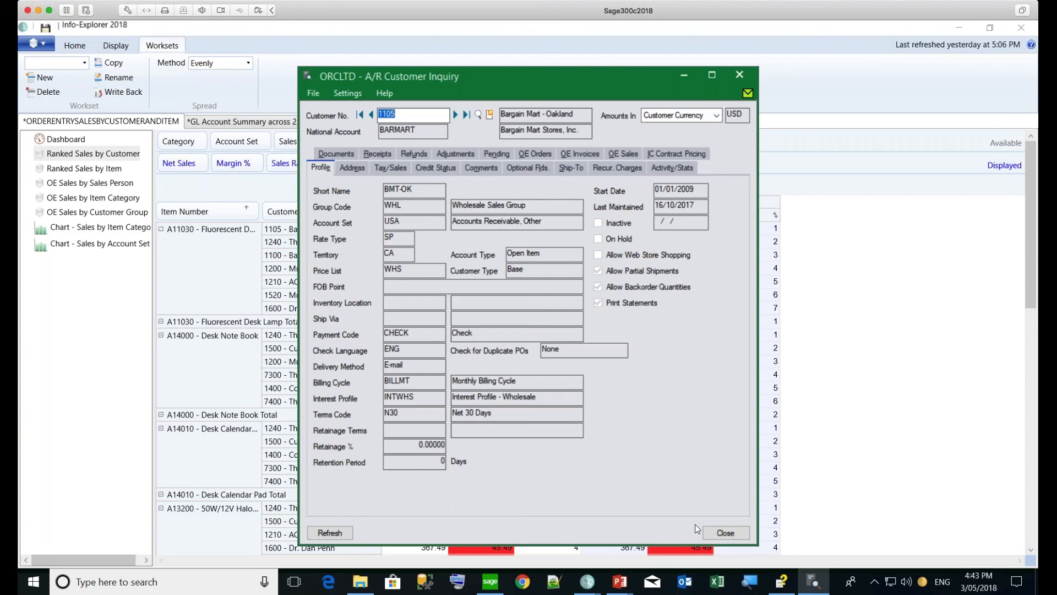
left_click(726, 533)
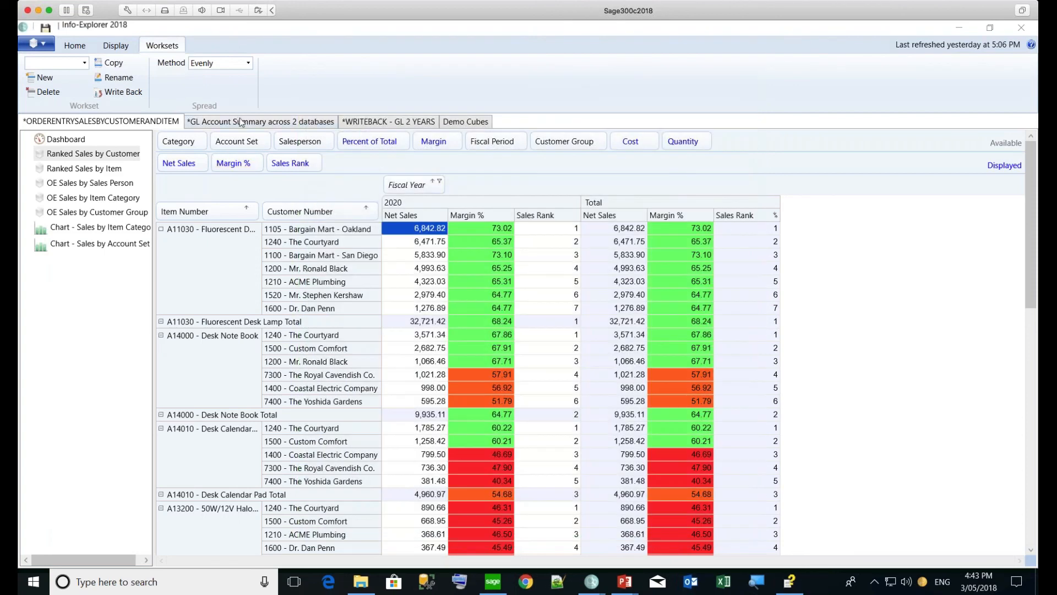
Show the GL Account Summary's Consolidated Trial Balance view filtered to company ORCLTD
left_click(240, 122)
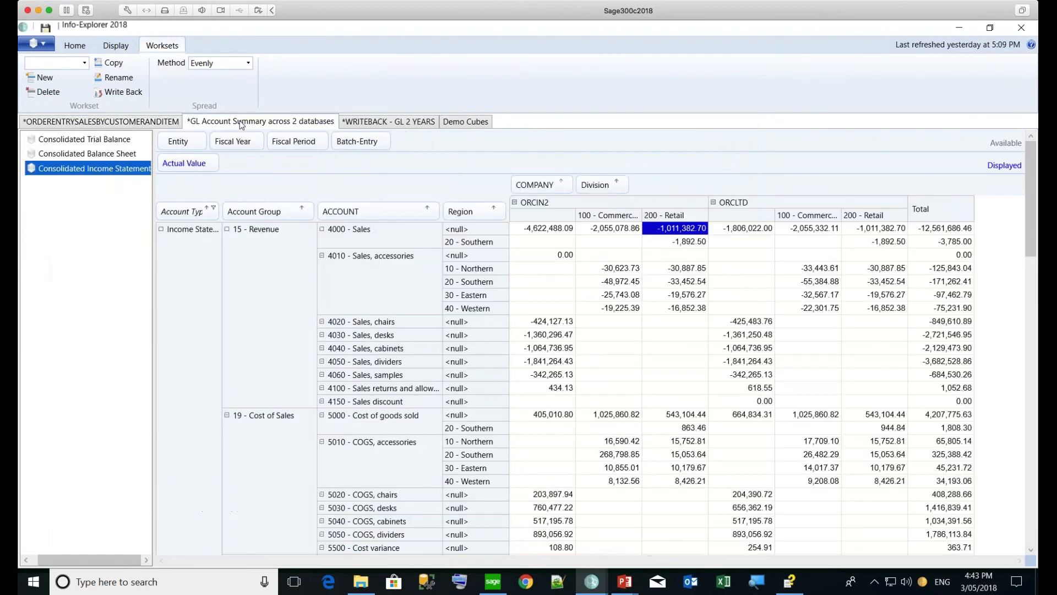
left_click(96, 140)
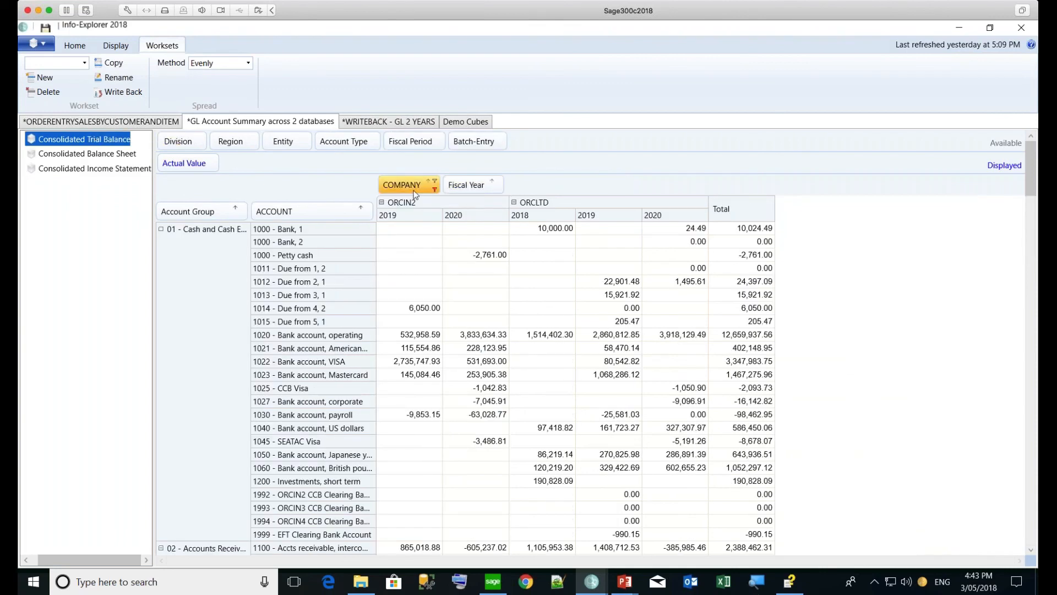
left_click(436, 186)
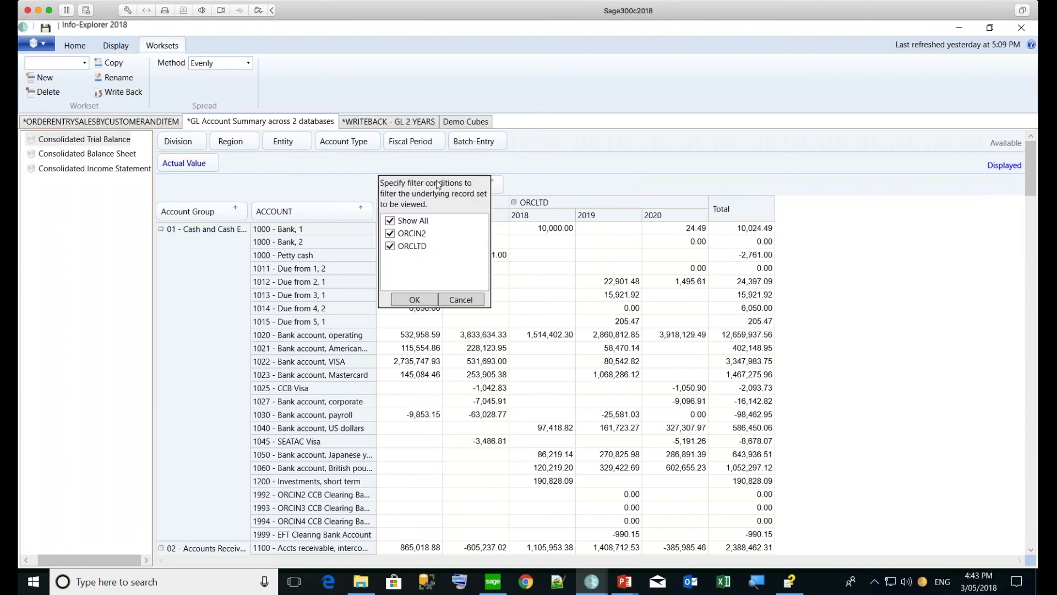
left_click(390, 221)
left_click(390, 246)
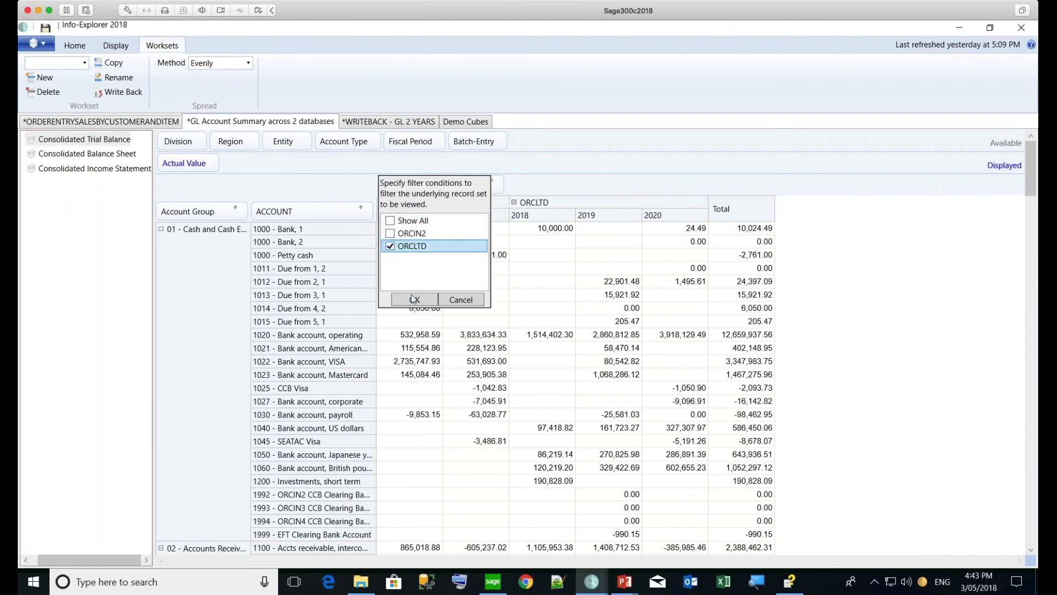
left_click(414, 300)
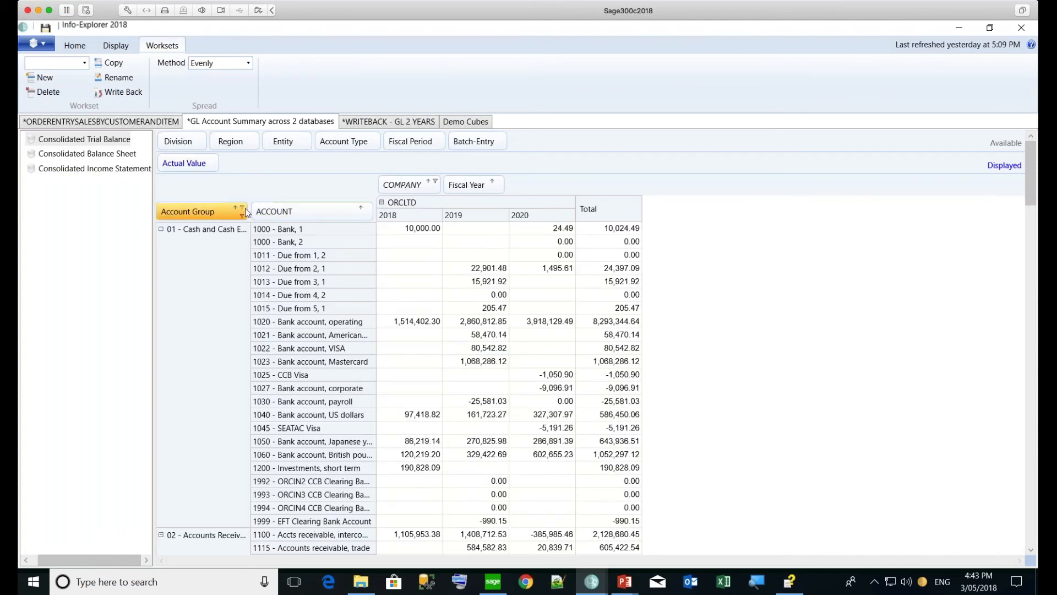
Filter Account Group to 15 - Revenue only and add Batch-Entry as a row breakdown
left_click(242, 207)
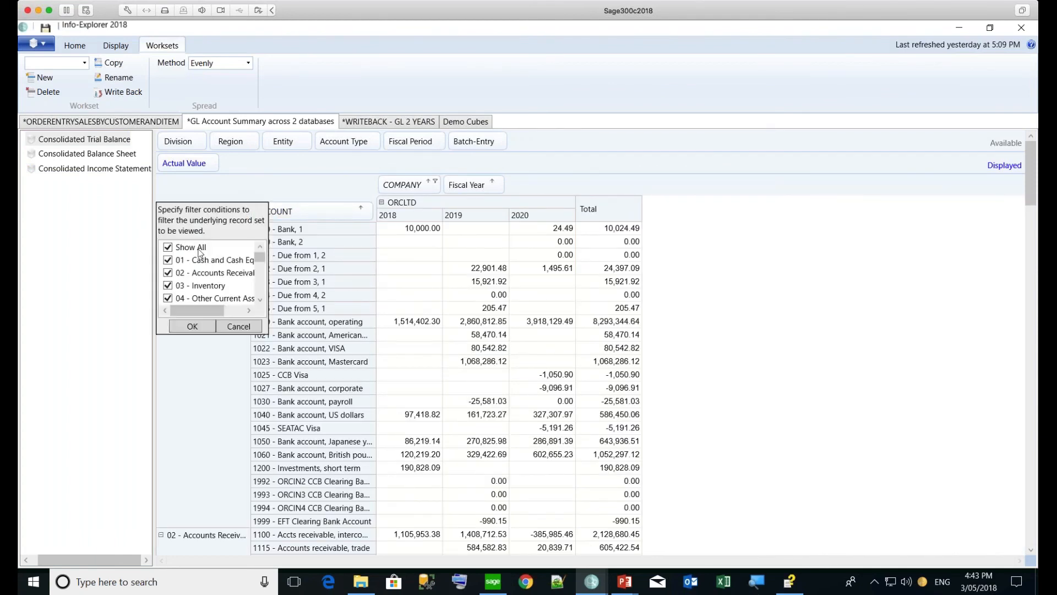
left_click(168, 247)
left_click_drag(260, 257, 262, 278)
left_click(168, 285)
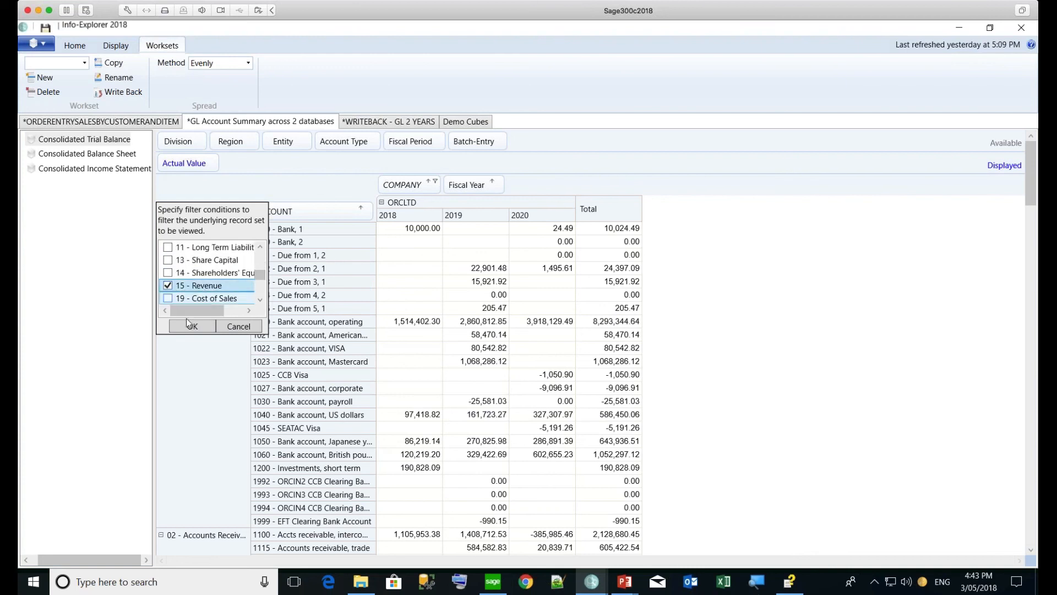
left_click(188, 326)
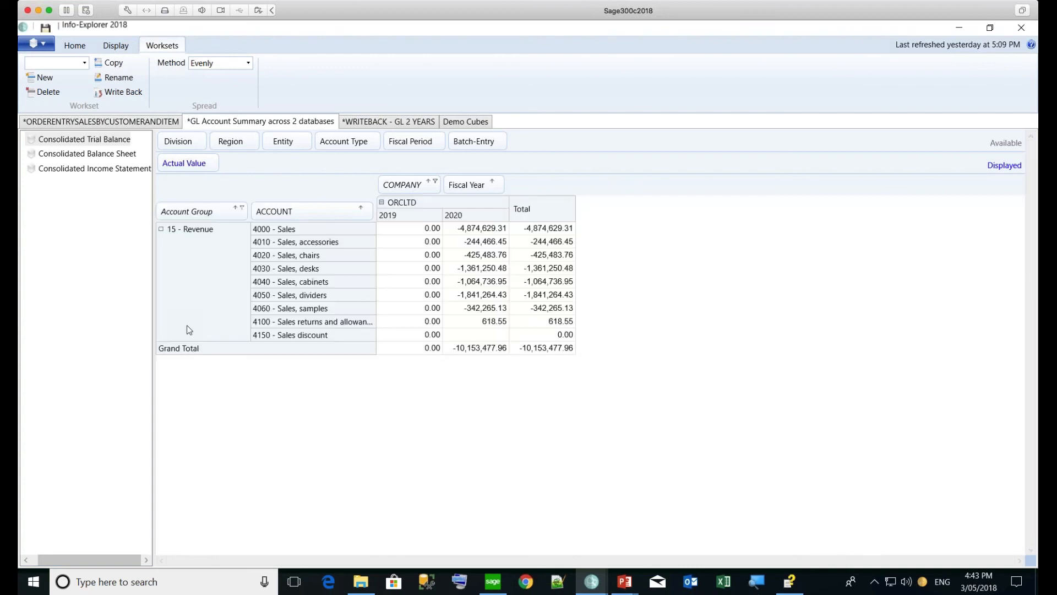
left_click_drag(470, 141, 380, 212)
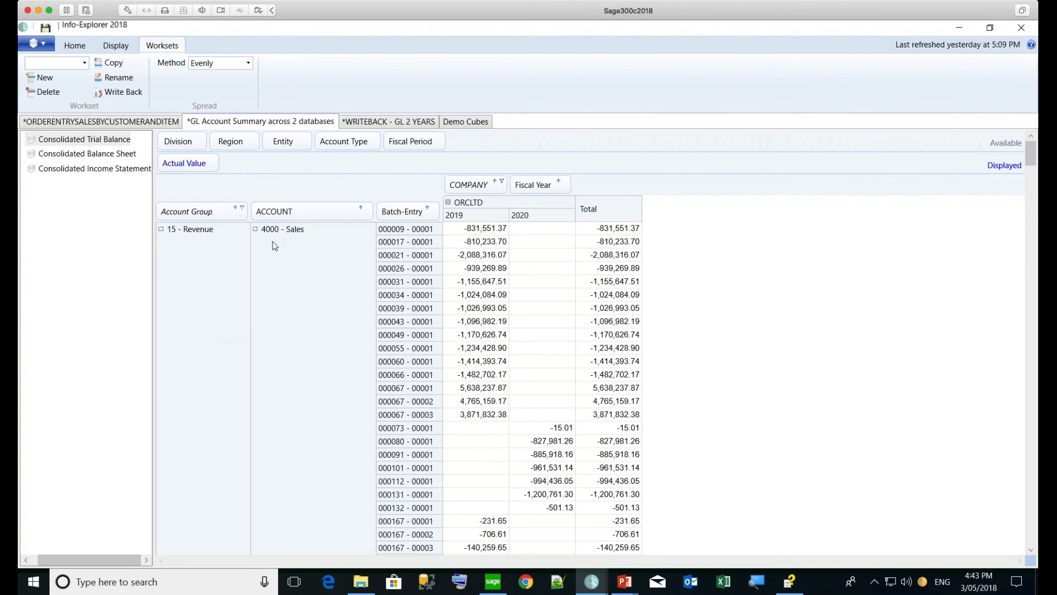
Drill through from the -831,551.37 amount to G/L Batch 000009, entry 00001
right_click(489, 230)
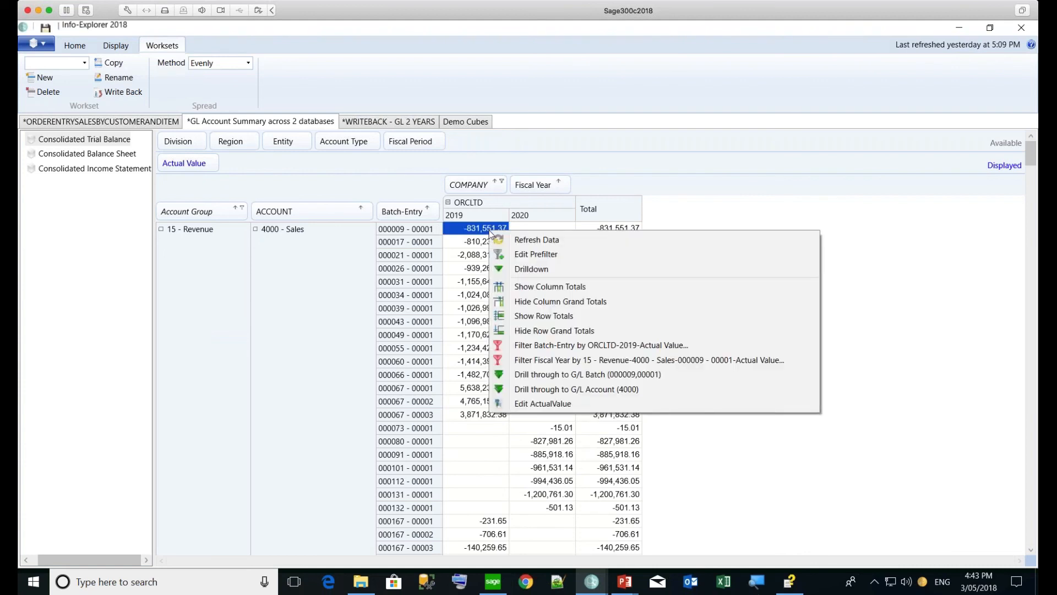
left_click(542, 375)
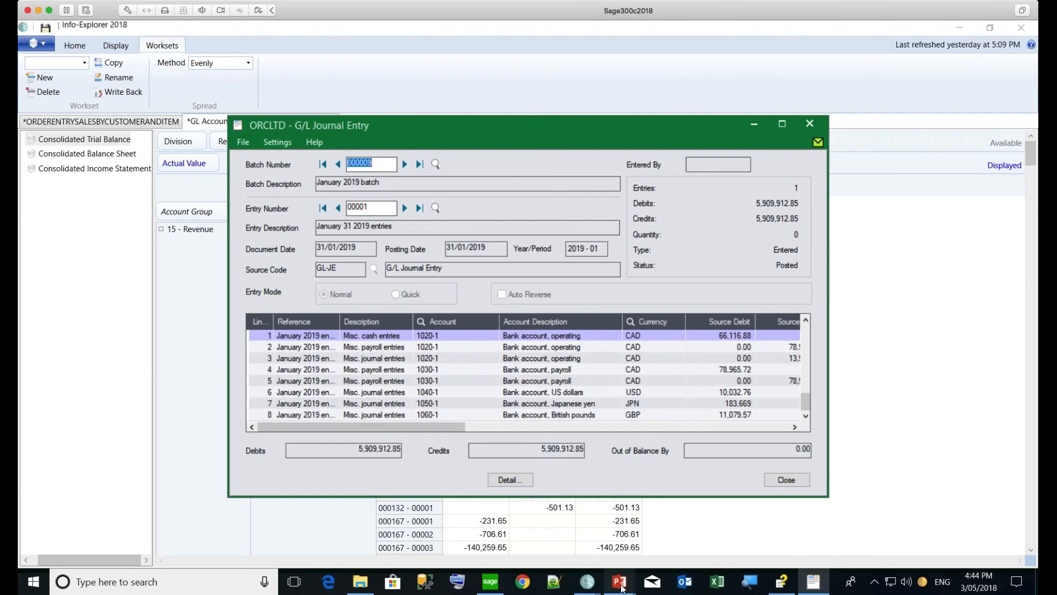
Show the PowerPoint Thank you slide, then Alt+Tab back to another window
mouse_move(619, 582)
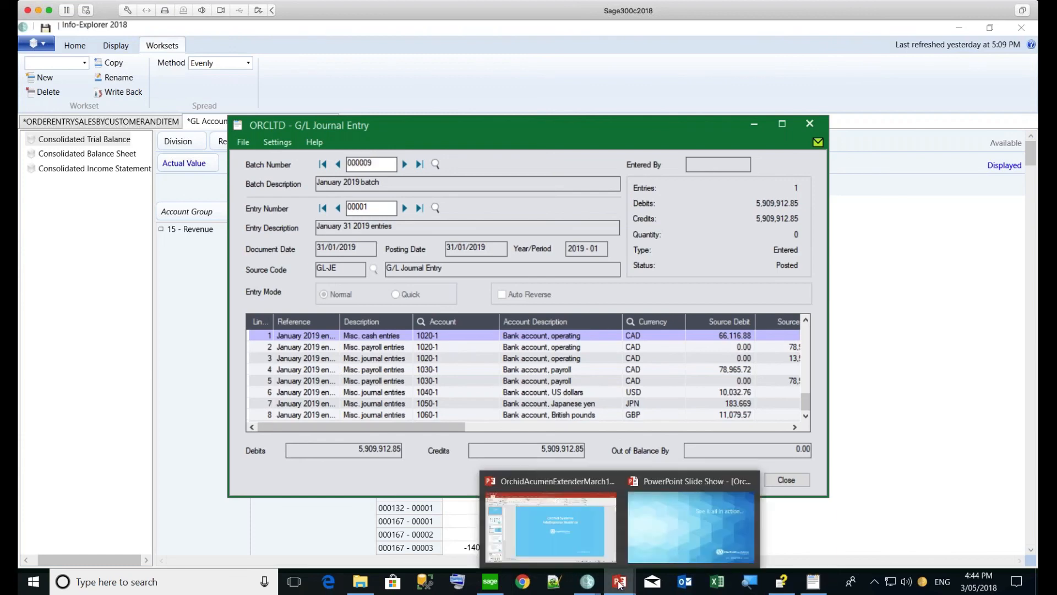
left_click(650, 533)
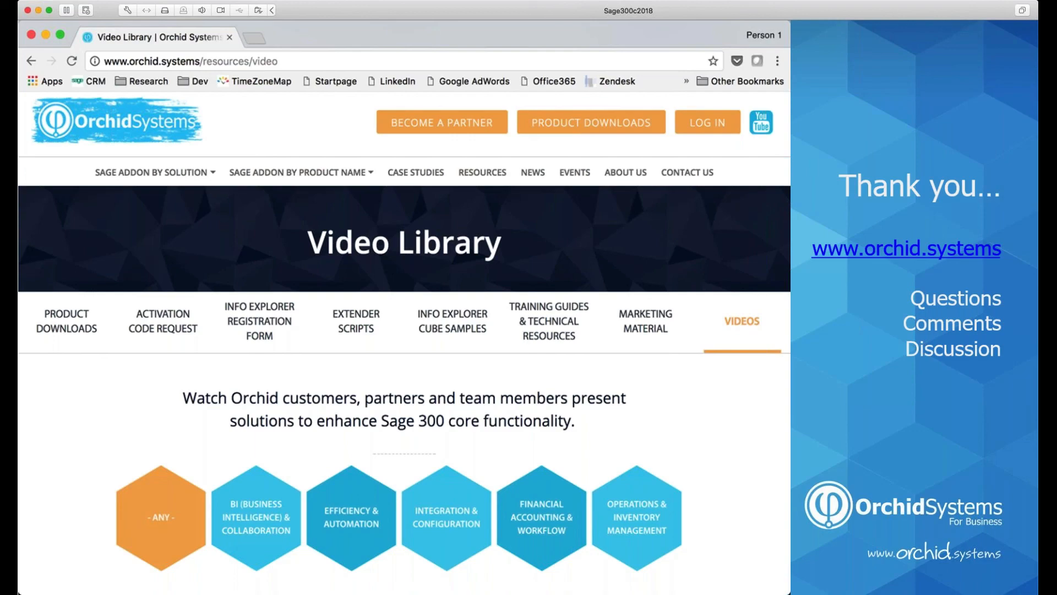
key("alt+Tab")
key("alt+Tab")
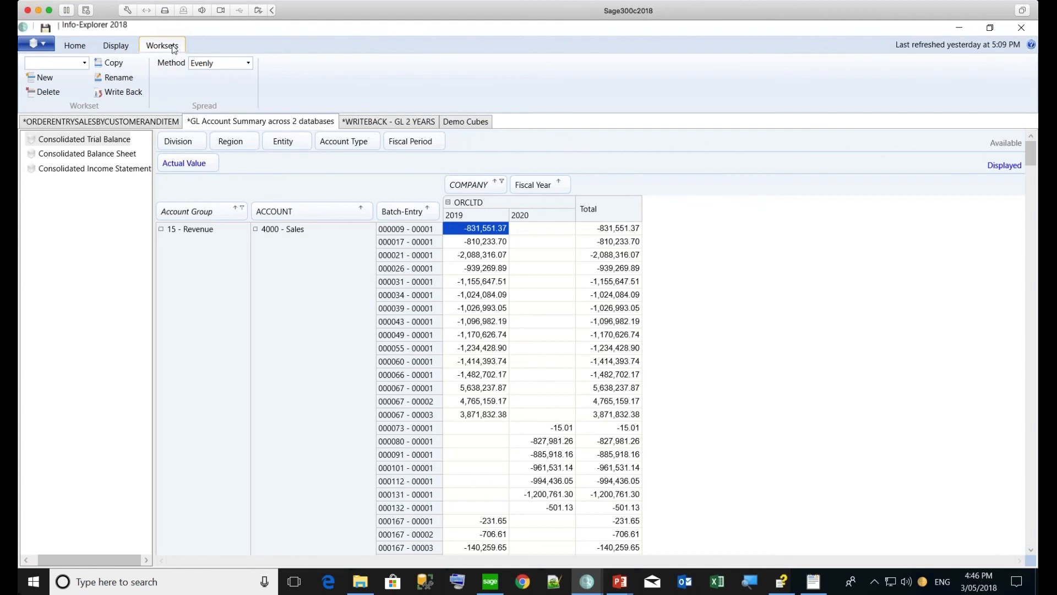
From the Home tab's application menu, open Download Sample Cubes in a new Demo Cubes tab
left_click(76, 48)
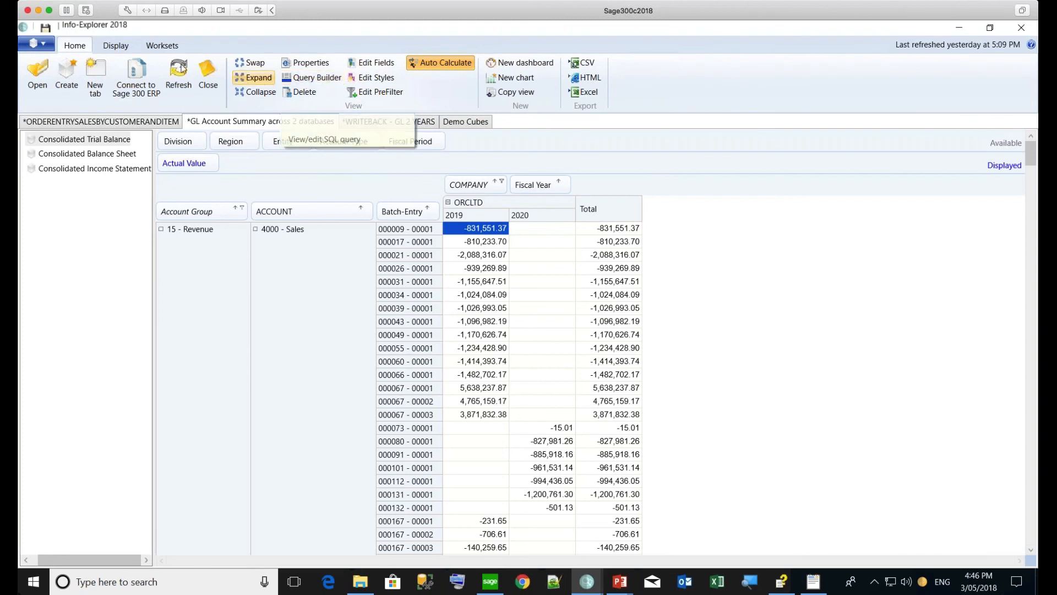
left_click(46, 48)
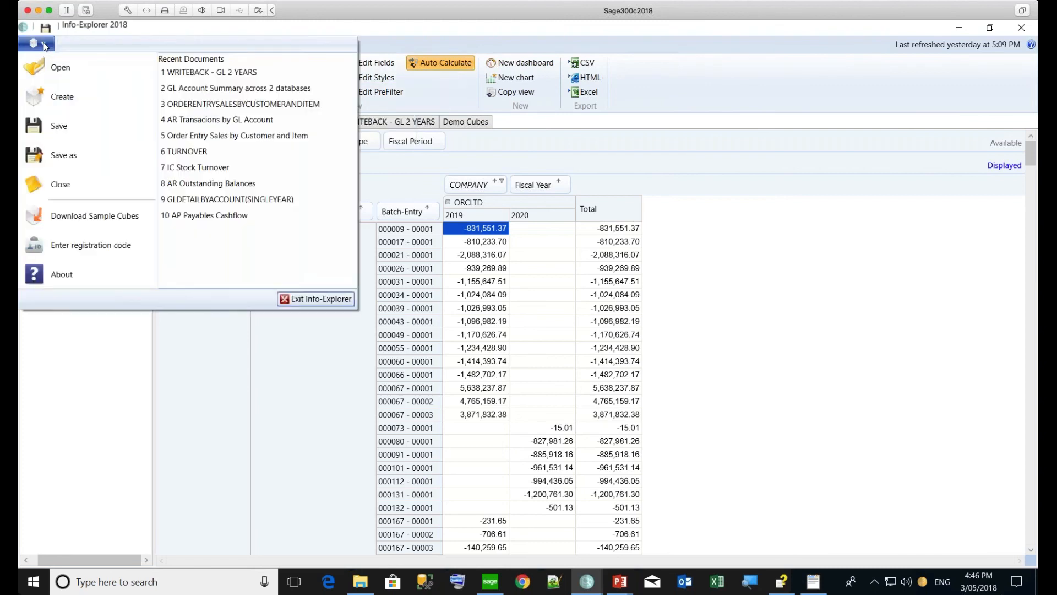
left_click(94, 216)
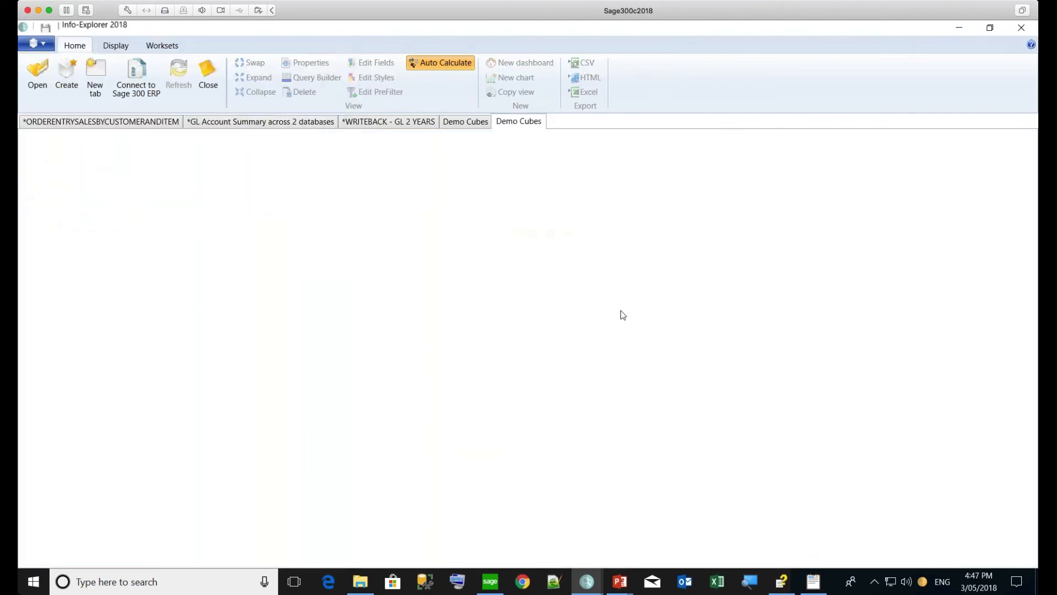
Scroll past the Order Entry, Writeback, GL and AR cubes to AP Purchases by GL Account
scroll(857, 437, "down", 10)
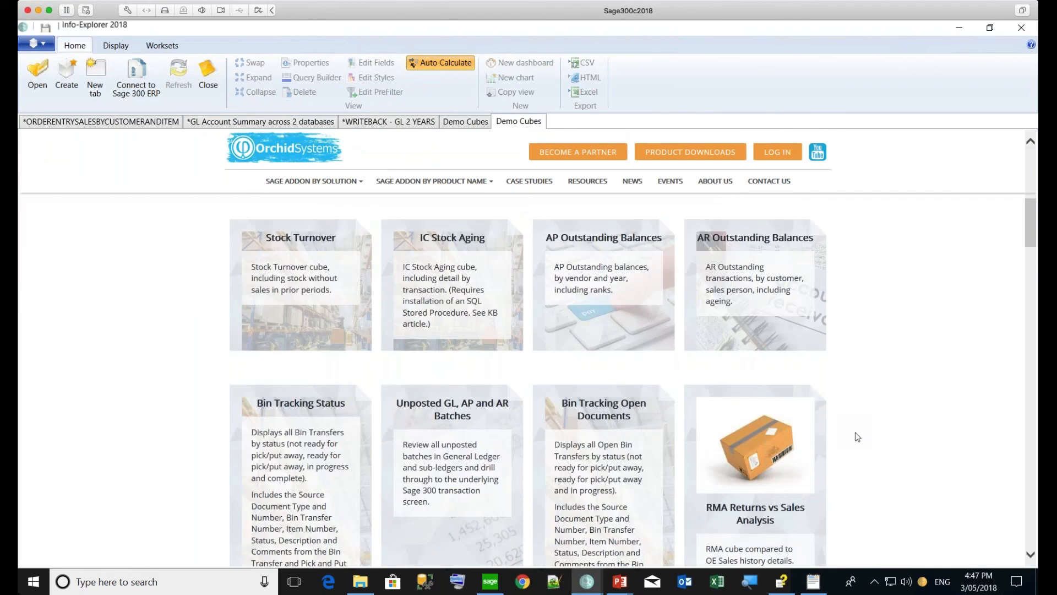
scroll(858, 437, "down", 5)
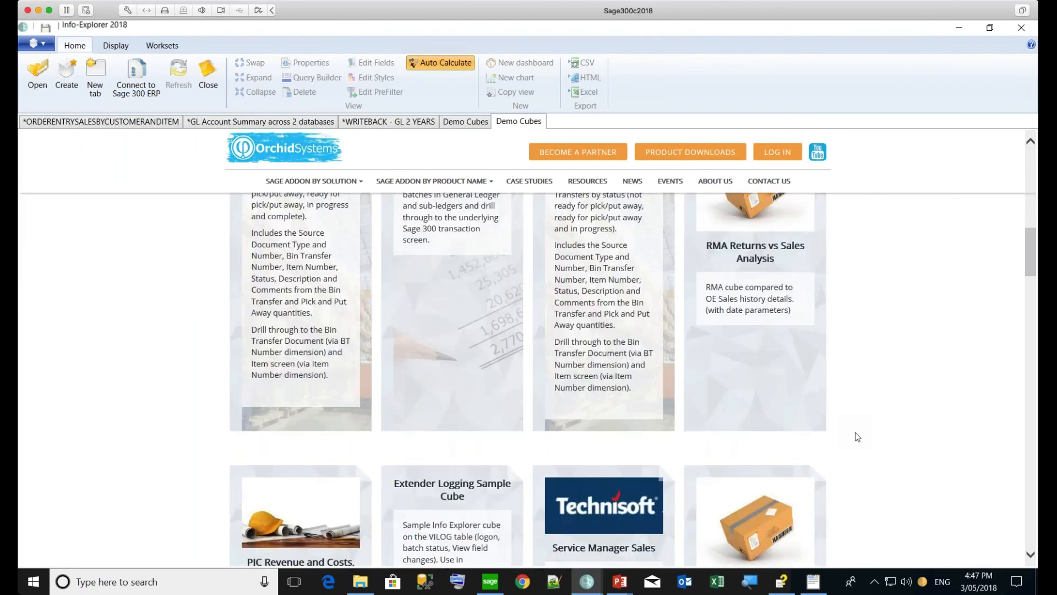
scroll(857, 436, "down", 4)
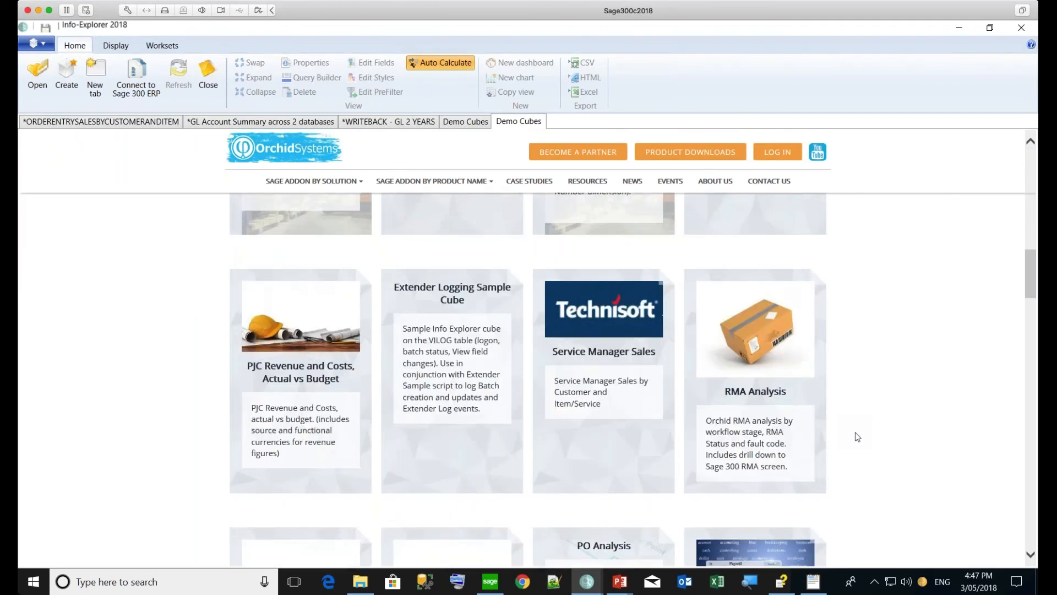
scroll(857, 437, "down", 1)
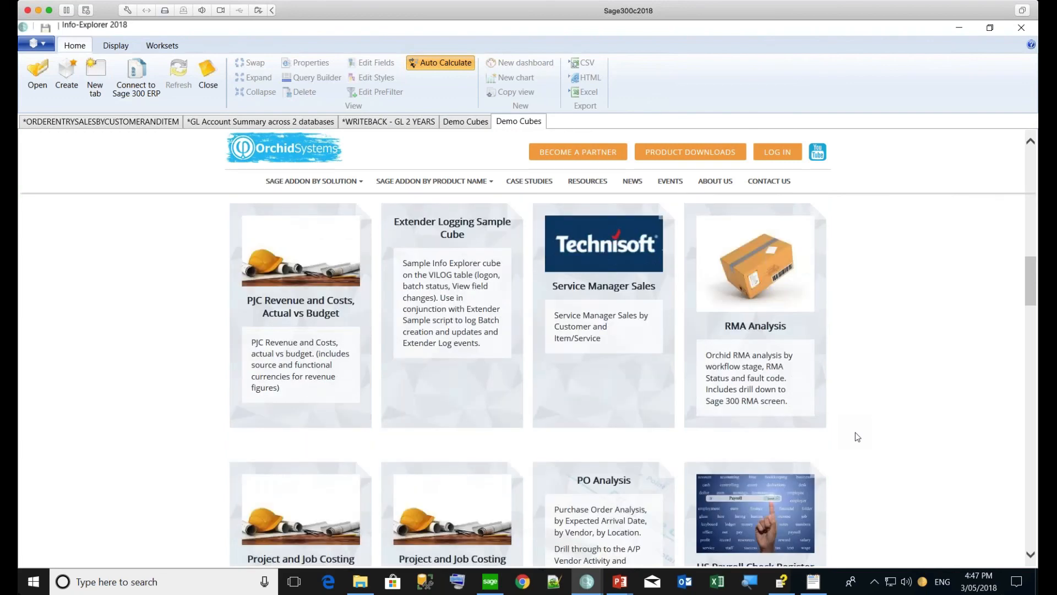
scroll(857, 437, "down", 2)
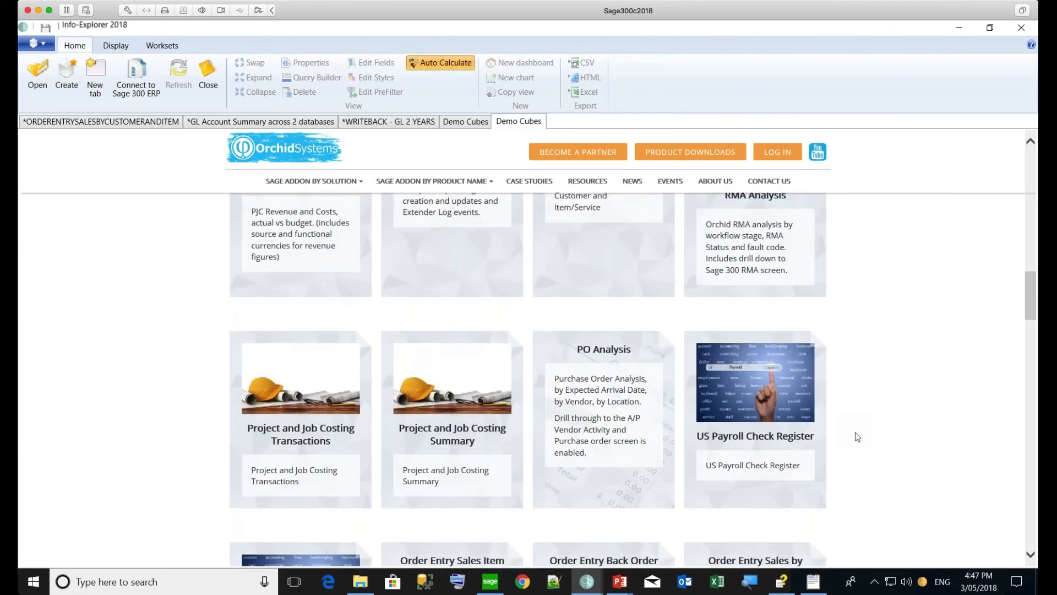
scroll(857, 436, "down", 1)
scroll(857, 437, "down", 2)
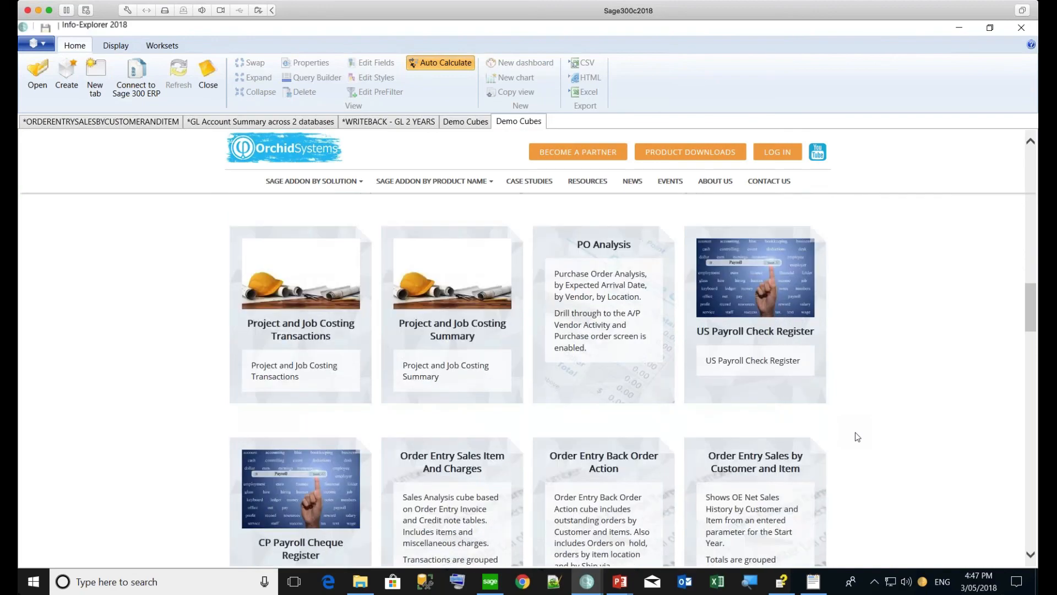
scroll(857, 437, "down", 1)
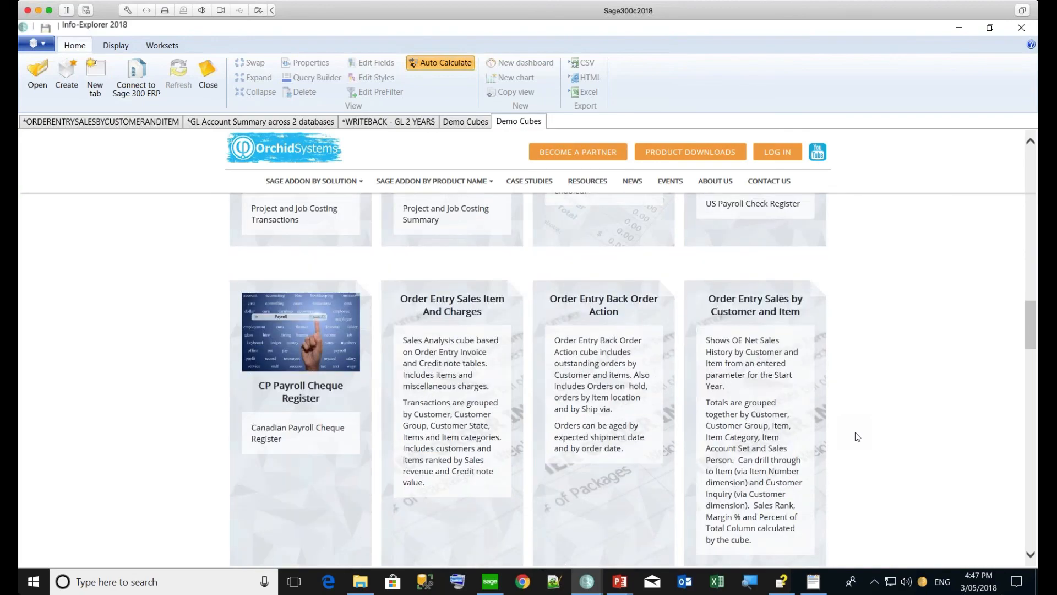
scroll(857, 436, "down", 3)
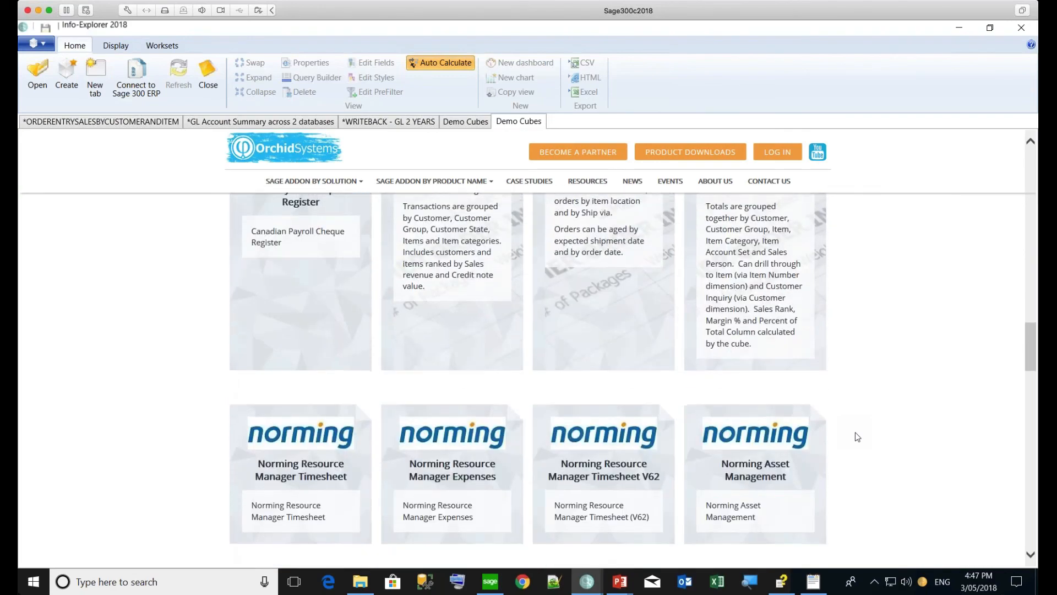
scroll(857, 437, "down", 3)
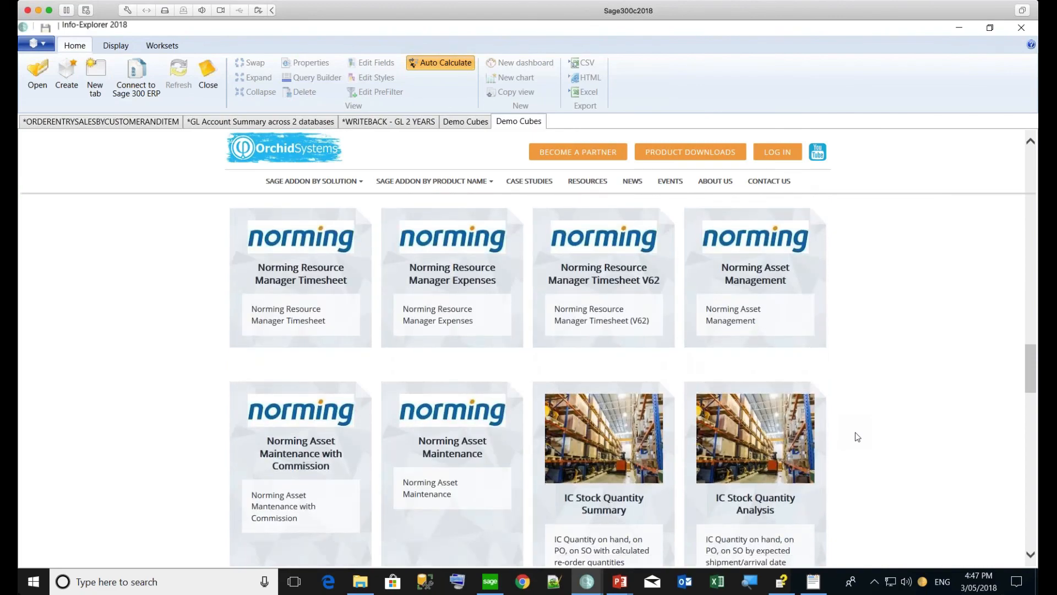
scroll(857, 437, "down", 1)
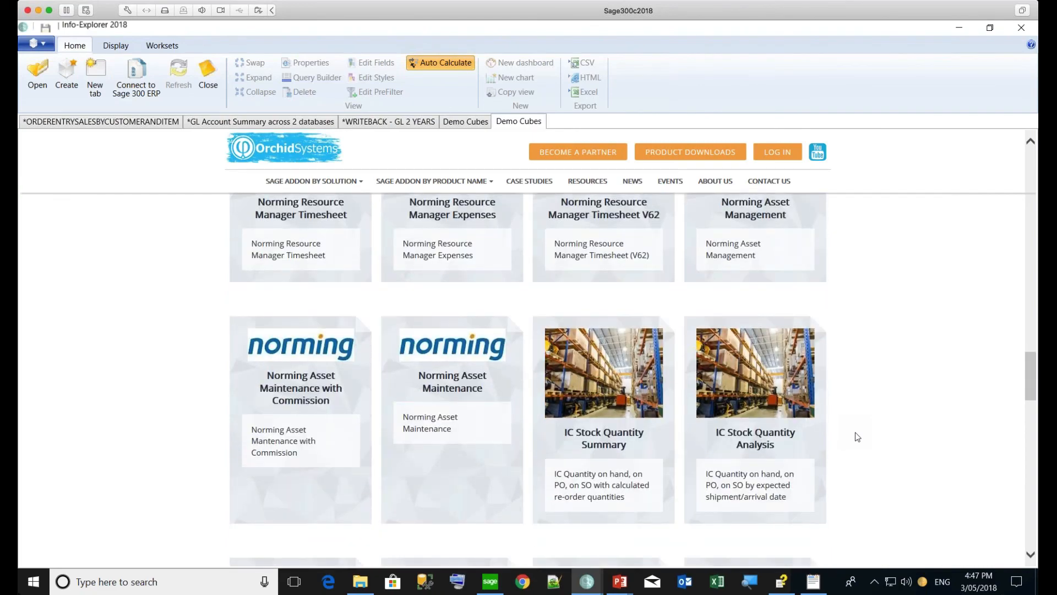
scroll(857, 436, "down", 1)
scroll(857, 436, "down", 2)
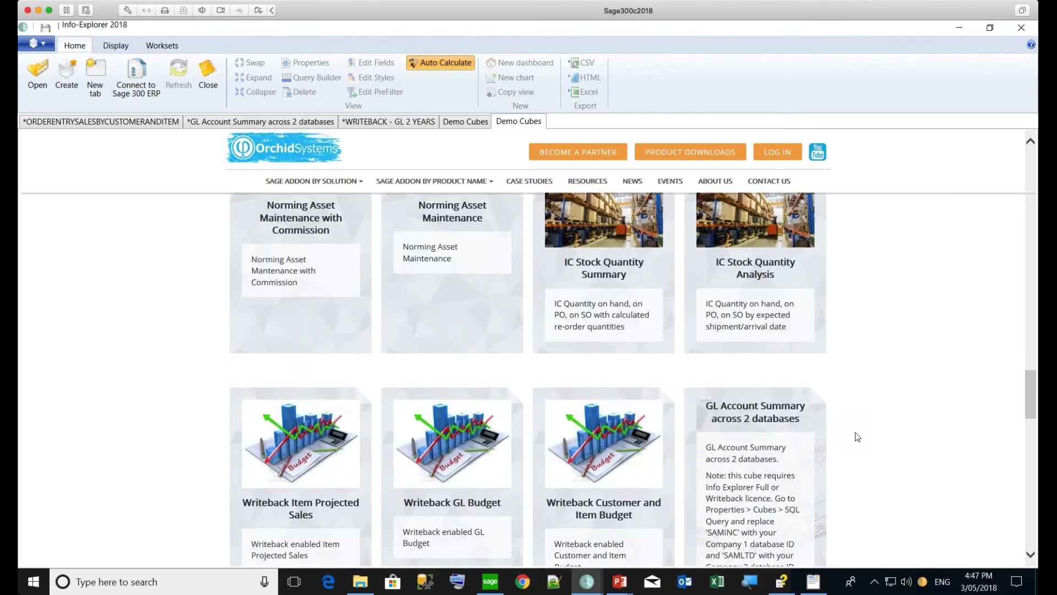
scroll(857, 436, "down", 2)
scroll(857, 437, "down", 1)
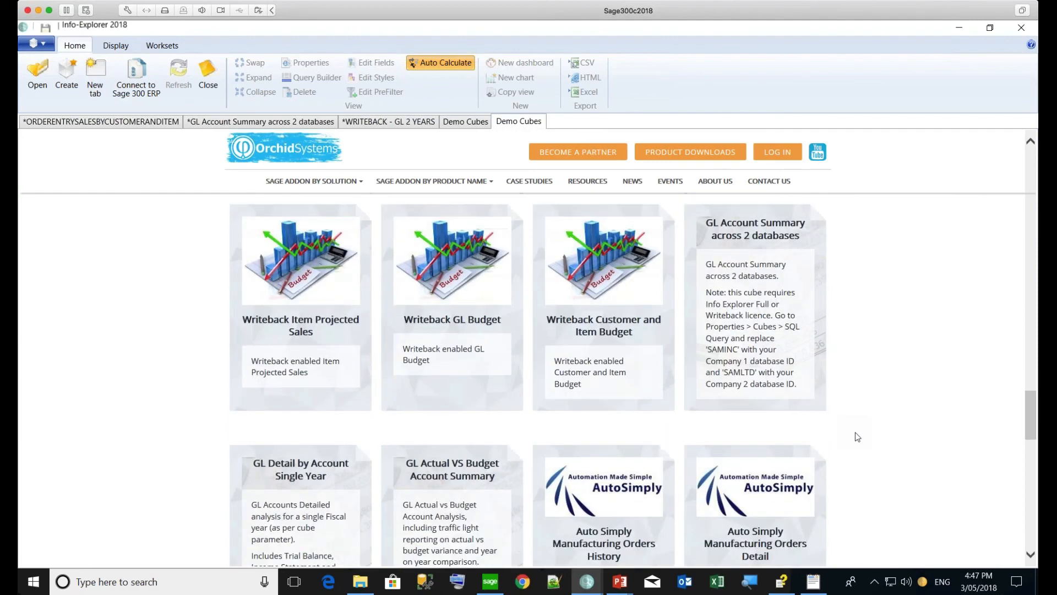
scroll(857, 437, "down", 4)
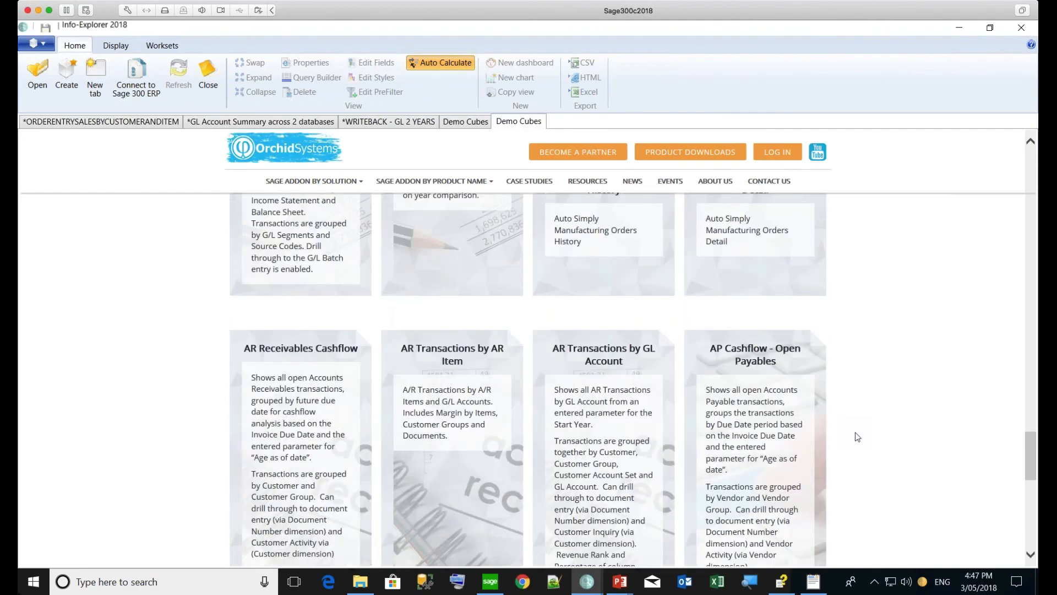
scroll(857, 436, "down", 4)
scroll(857, 436, "down", 1)
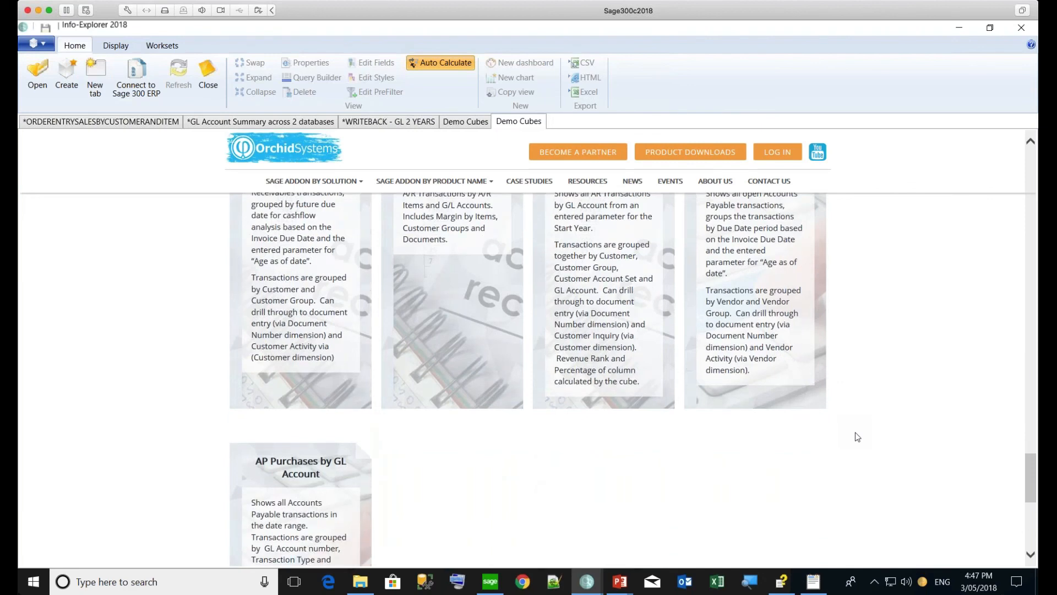